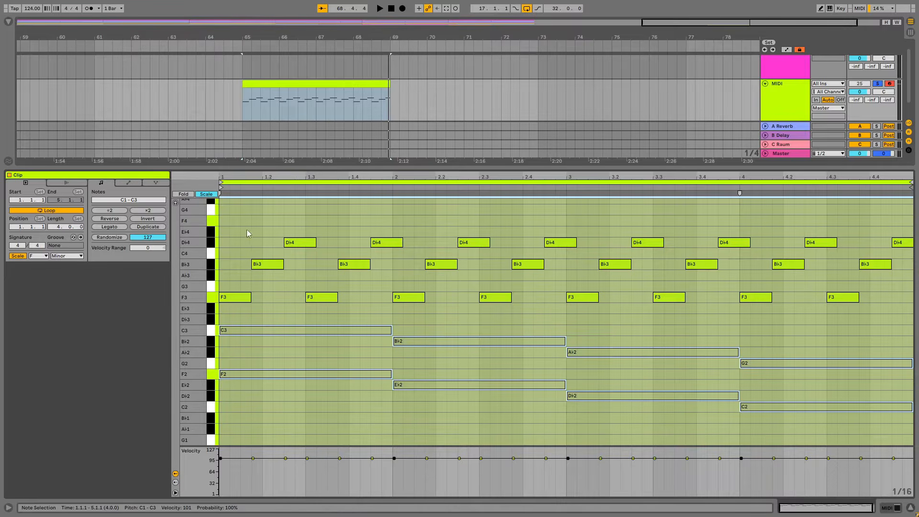
Select the F3 to Db4 arpeggio notes and play the clip with only those notes sounding
drag(227, 220, 876, 335)
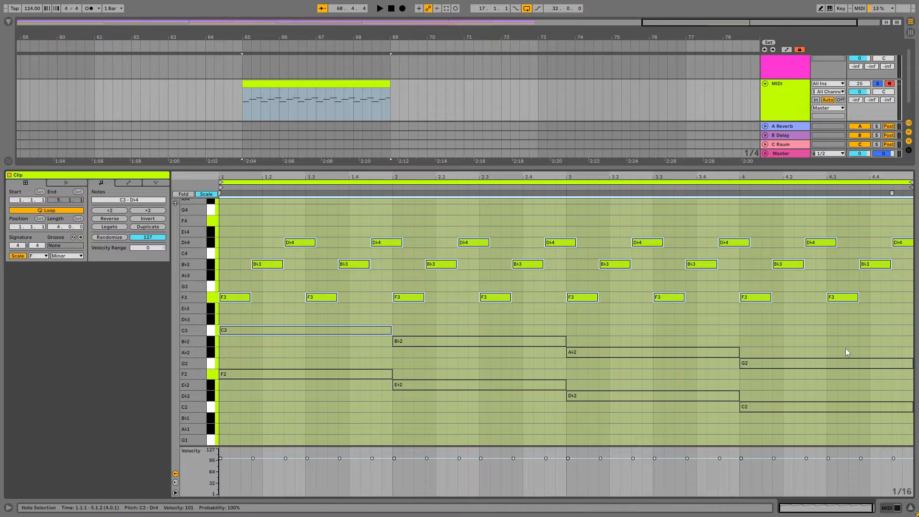
drag(225, 213, 904, 325)
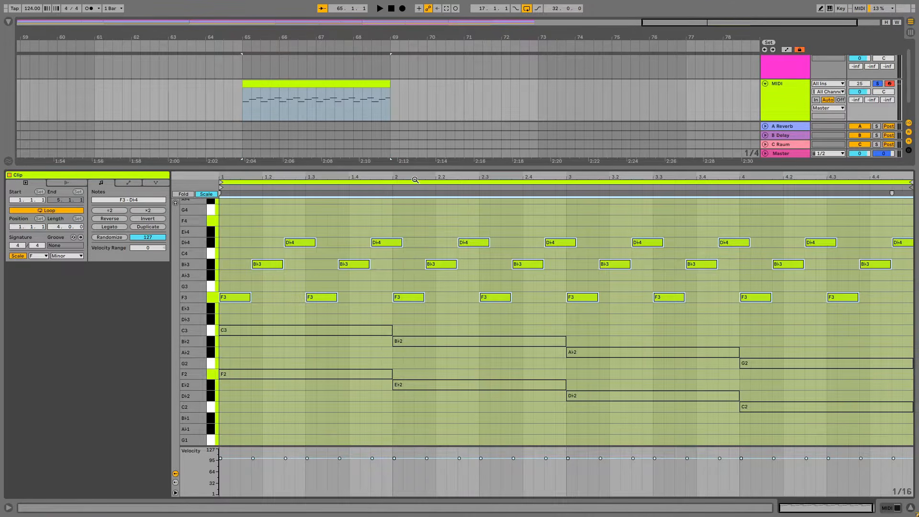
key(space)
scroll(327, 330, down, 3)
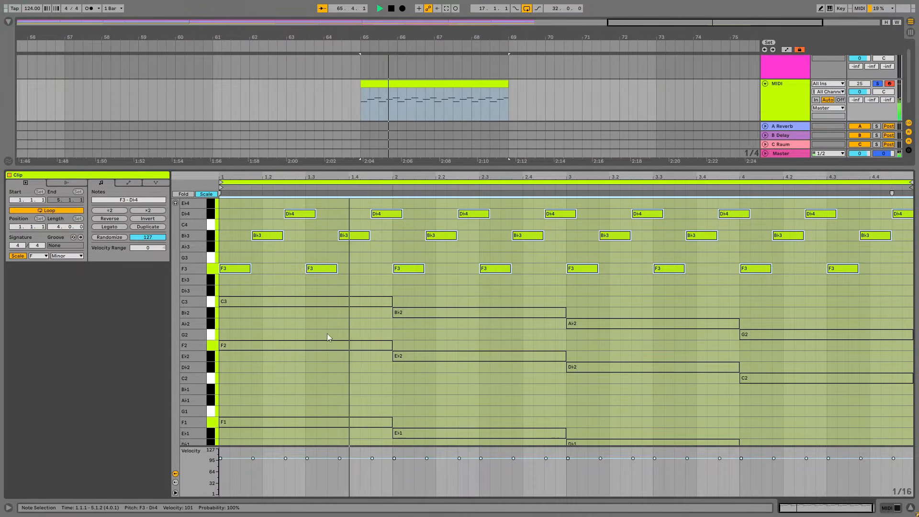
Reactivate the long chord notes between C1 and C3 and play the clip with them under the arpeggio
scroll(296, 306, down, 1)
drag(233, 254, 816, 431)
scroll(766, 425, up, 1)
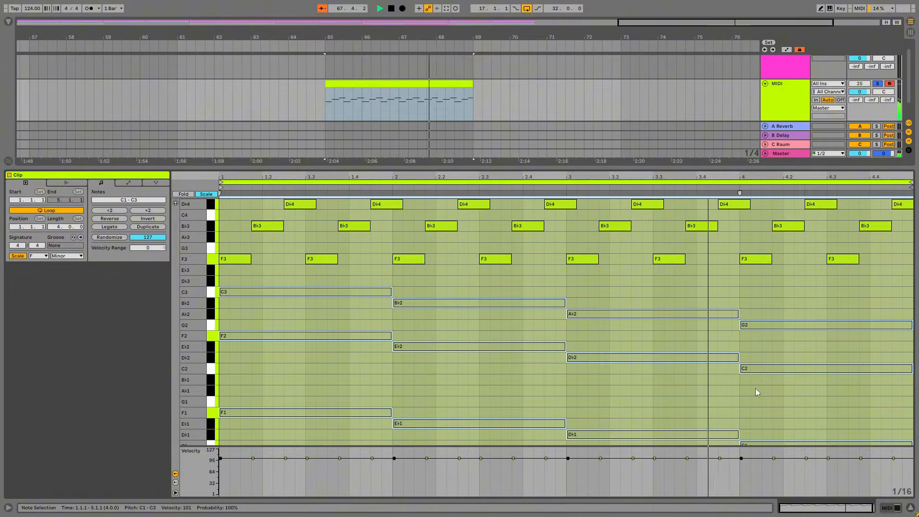
scroll(801, 385, up, 1)
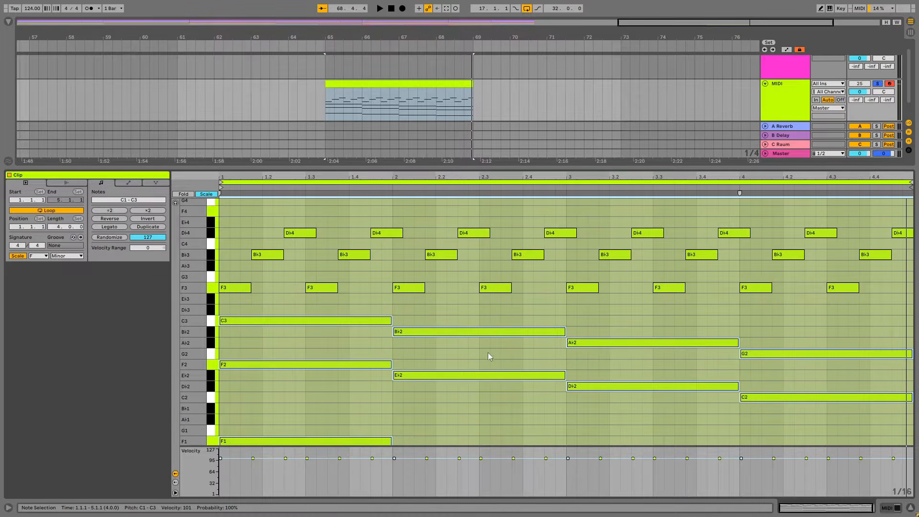
scroll(480, 349, down, 1)
key(space)
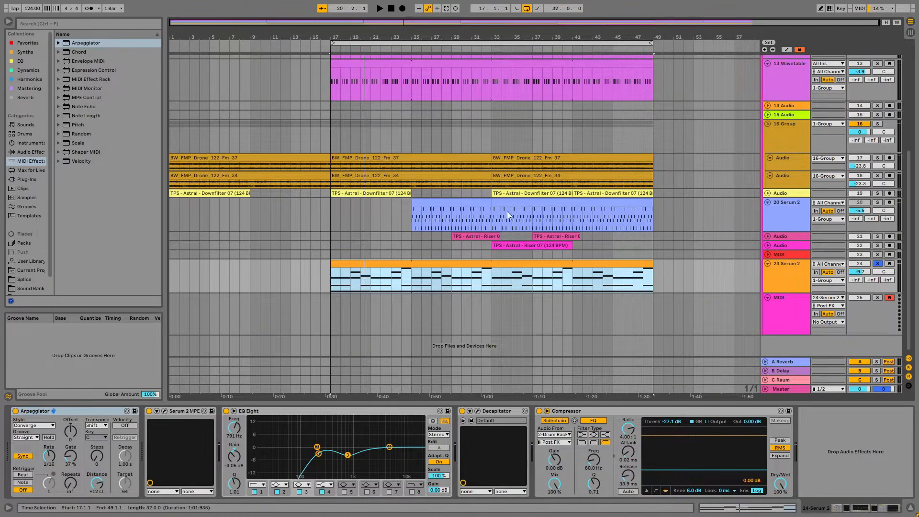
Locate the Arpeggiator among the MIDI effects and look through its presets
click(104, 414)
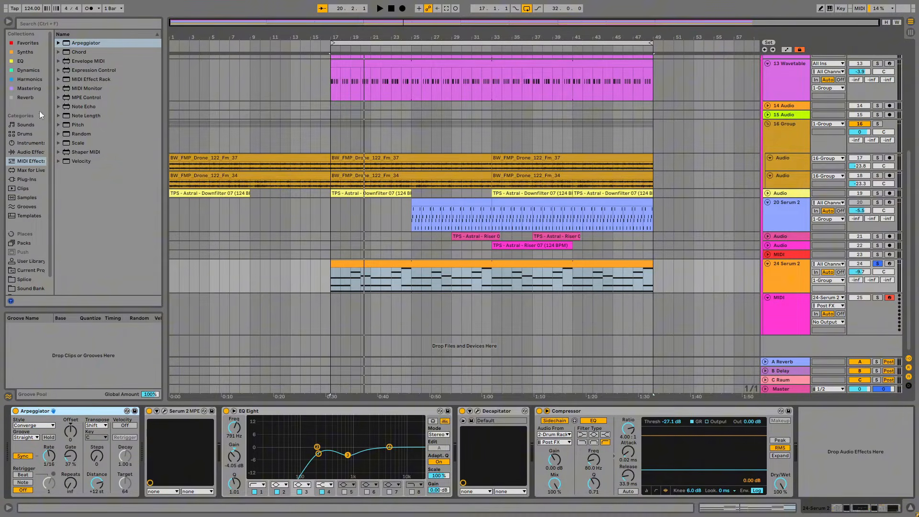
click(33, 162)
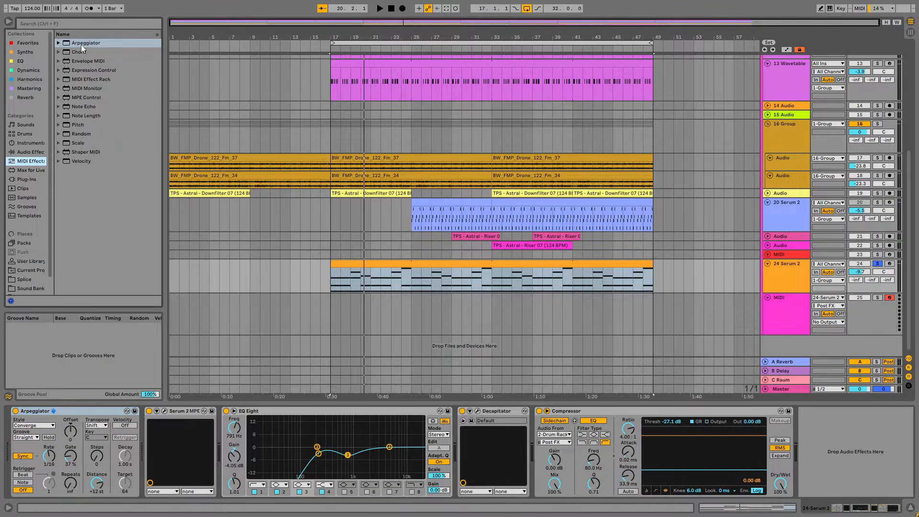
click(58, 43)
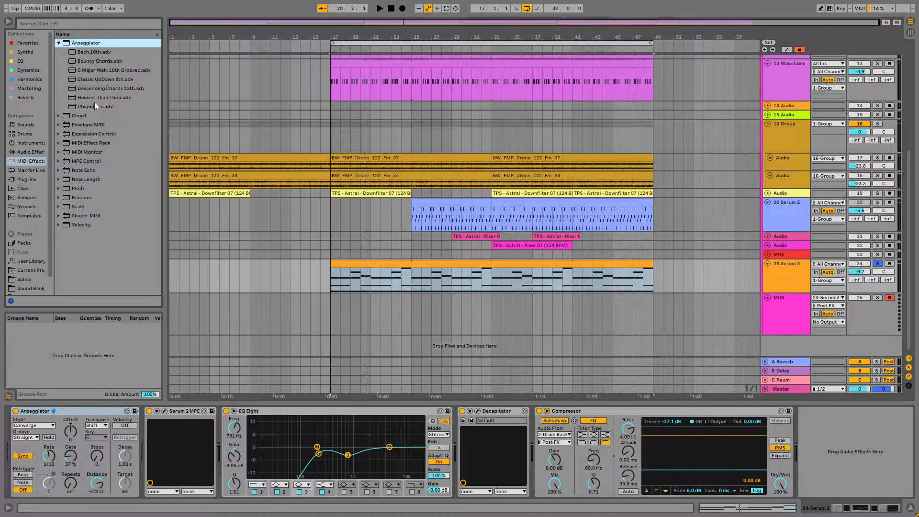
click(58, 43)
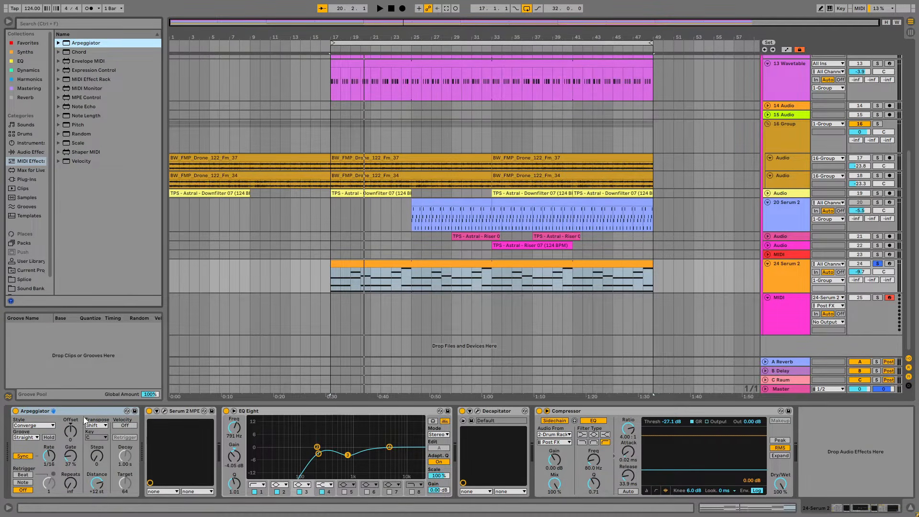
Move the 24 Serum 2 clip to bar 49 and insert an empty eight-bar MIDI clip at bar 17
drag(369, 264, 684, 263)
drag(329, 270, 401, 272)
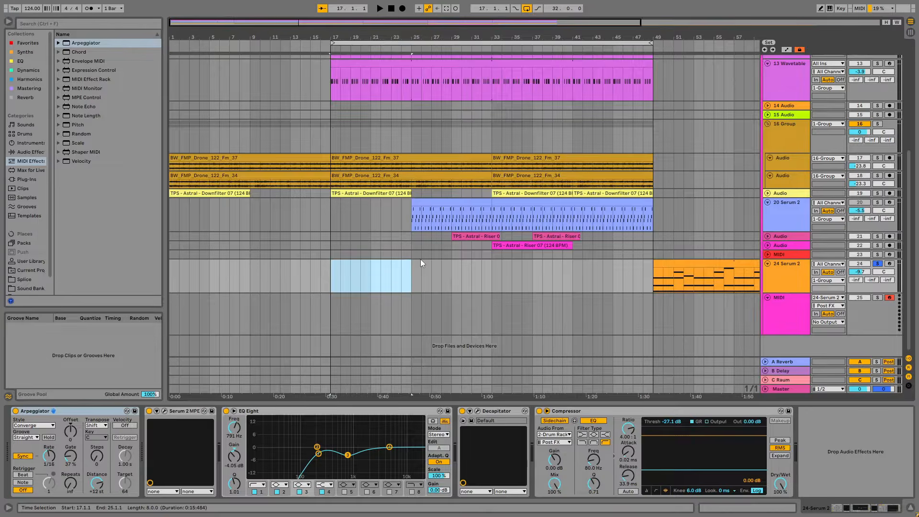
key(ctrl+shift+m)
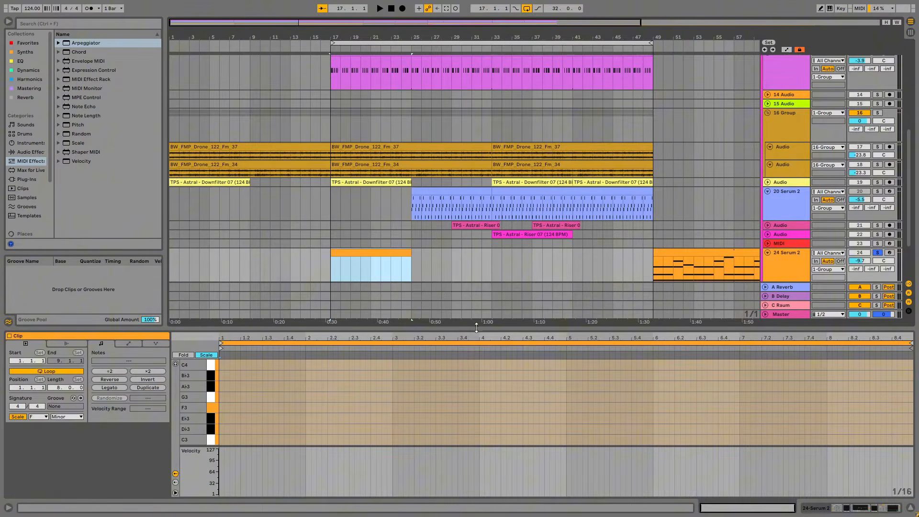
Enlarge the note editor and add a four-bar F4 note at the start of the new clip
drag(476, 327, 476, 139)
scroll(232, 220, up, 2)
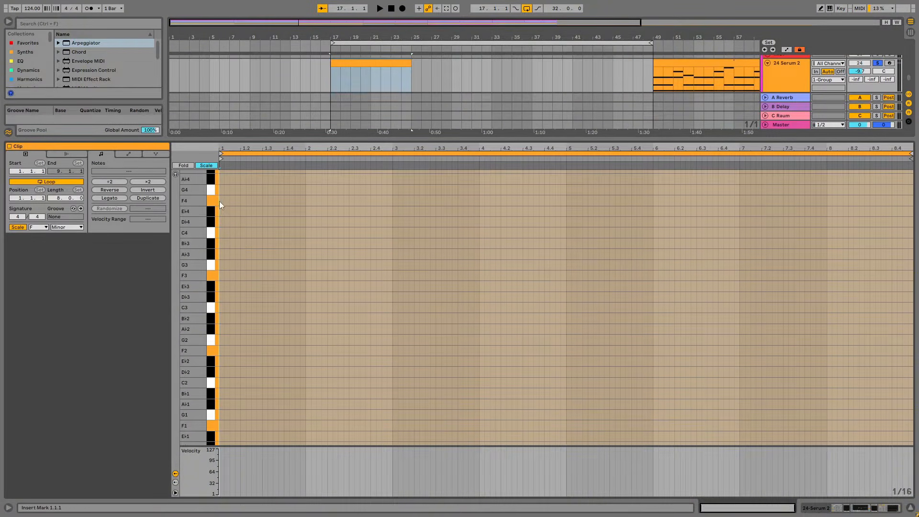
double_click(220, 202)
drag(223, 202, 562, 197)
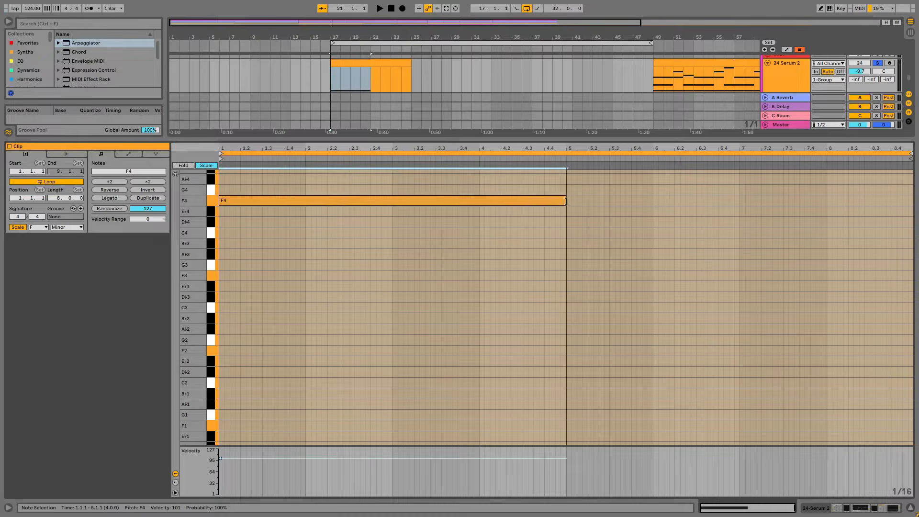
Play the single-note clip through the Arpeggiator and set the Arpeggiator style to Up
double_click(805, 79)
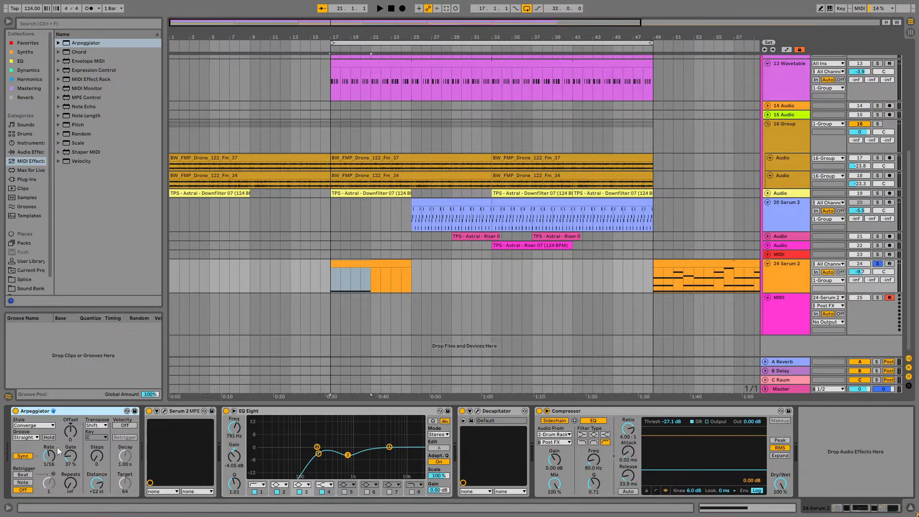
click(358, 264)
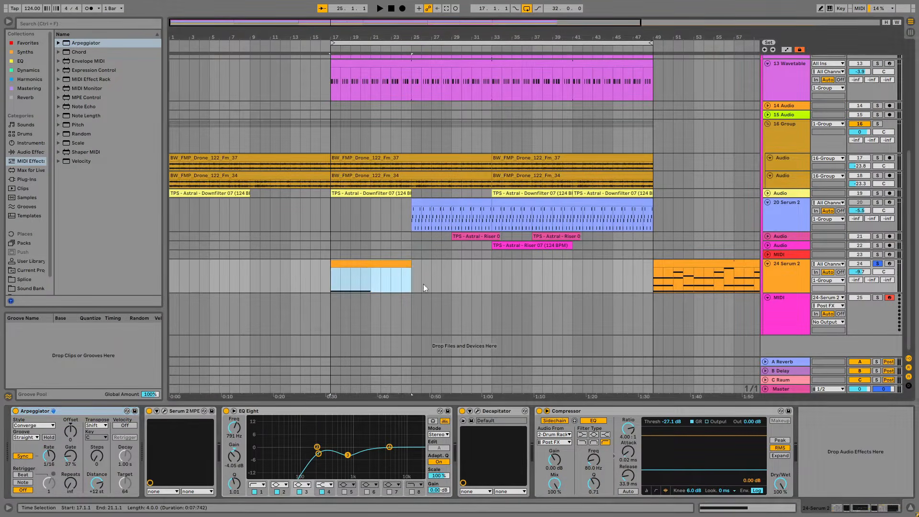
key(space)
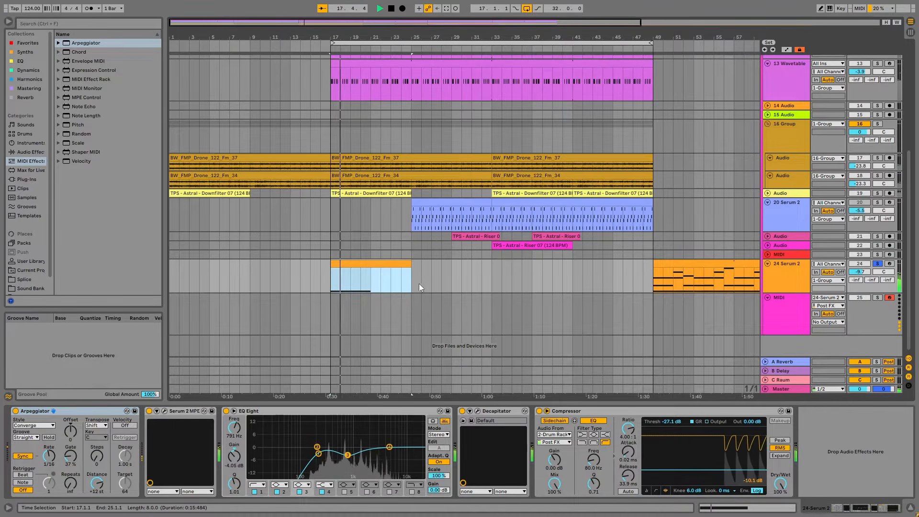
click(33, 425)
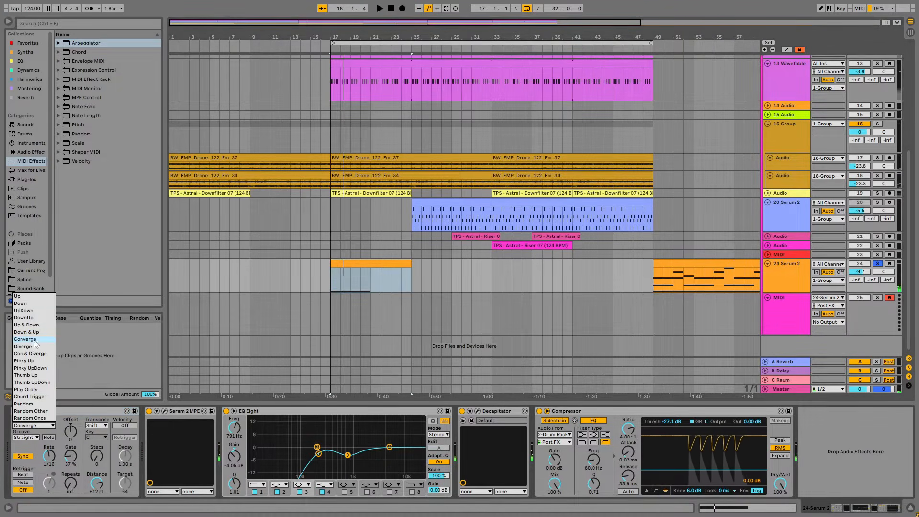
click(22, 296)
Shorten the F4 note to one sixteenth and add consecutive sixteenth notes on Ab4 and C5
double_click(360, 262)
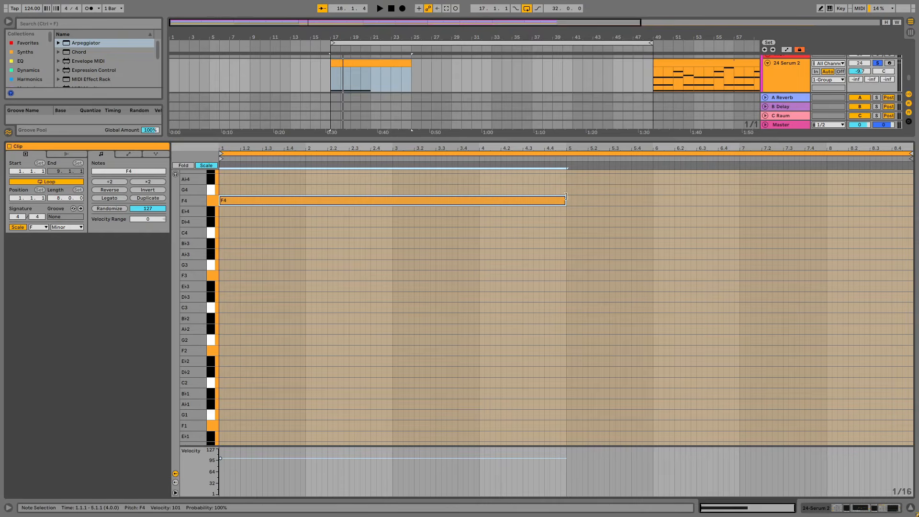
drag(564, 200, 224, 214)
scroll(229, 215, up, 2)
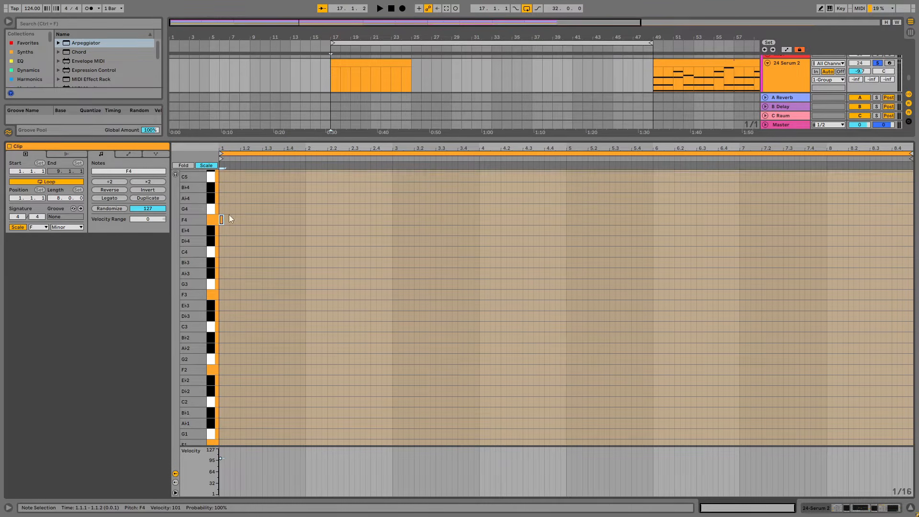
click(230, 229)
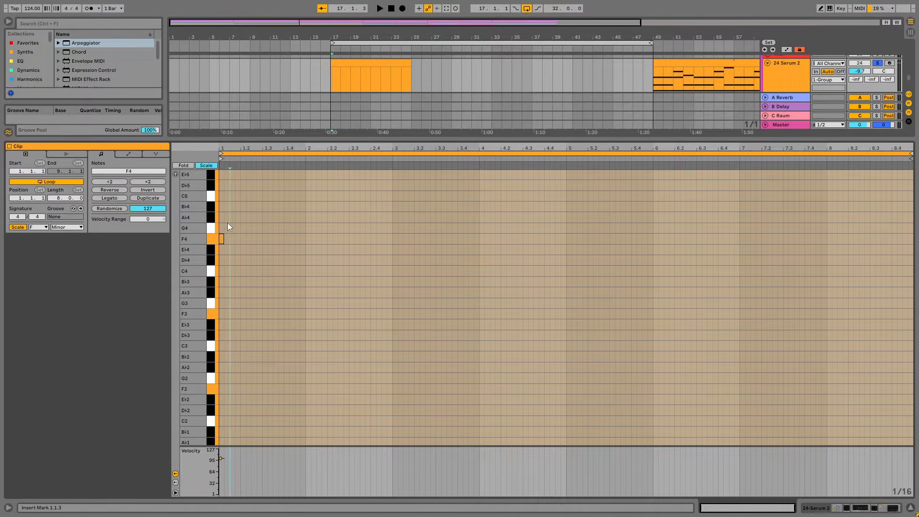
double_click(227, 217)
double_click(233, 196)
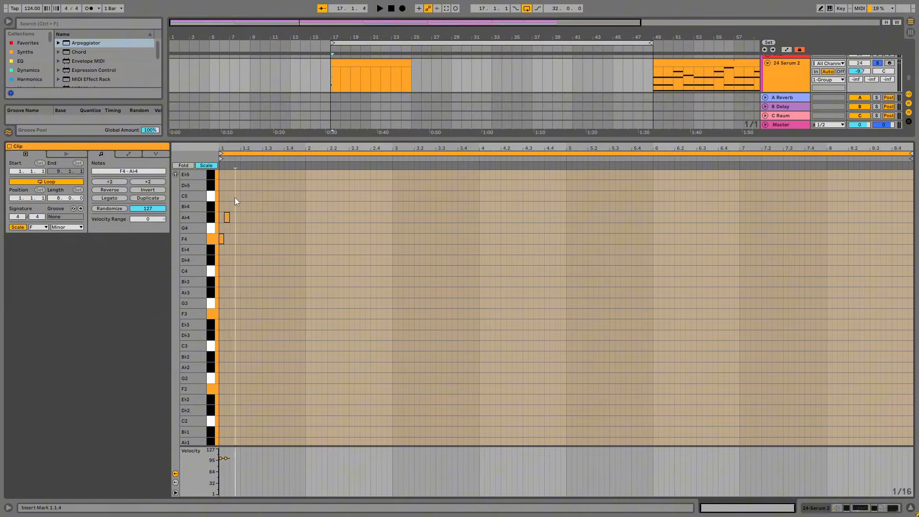
Duplicate the F4, Ab4, C5 pattern three times in a row and play the result
key(ctrl+a)
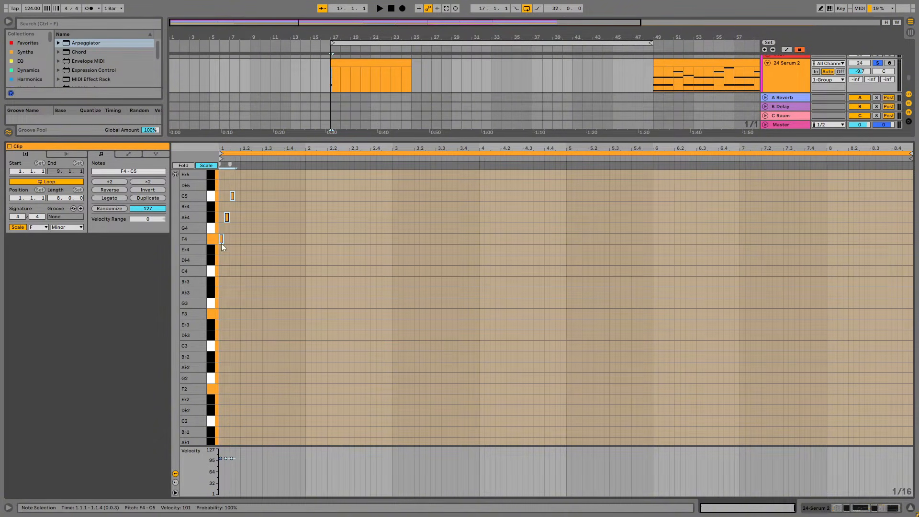
key(ctrl+d)
key(ctrl+d)
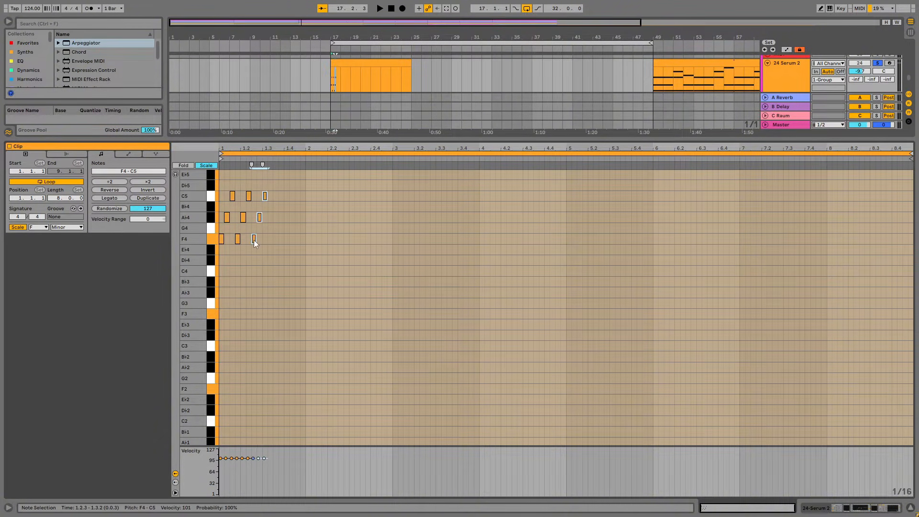
key(ctrl+d)
key(space)
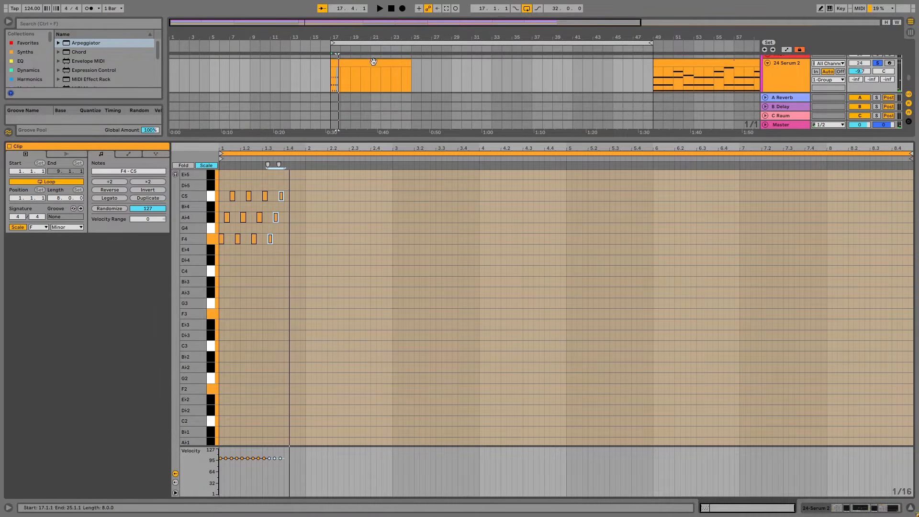
Replace the pattern with stacked one-bar notes on F4, Ab4 and C5 and play the chord through the Arpeggiator
drag(223, 240, 285, 195)
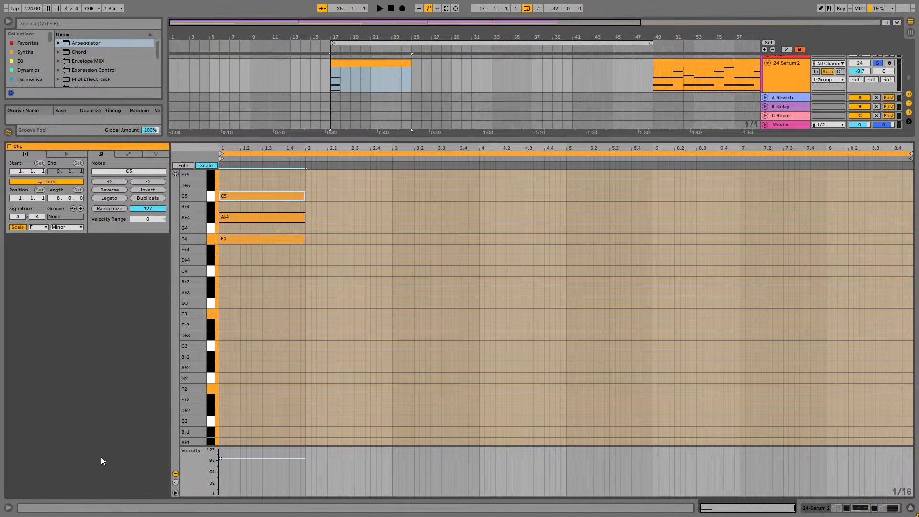
click(793, 77)
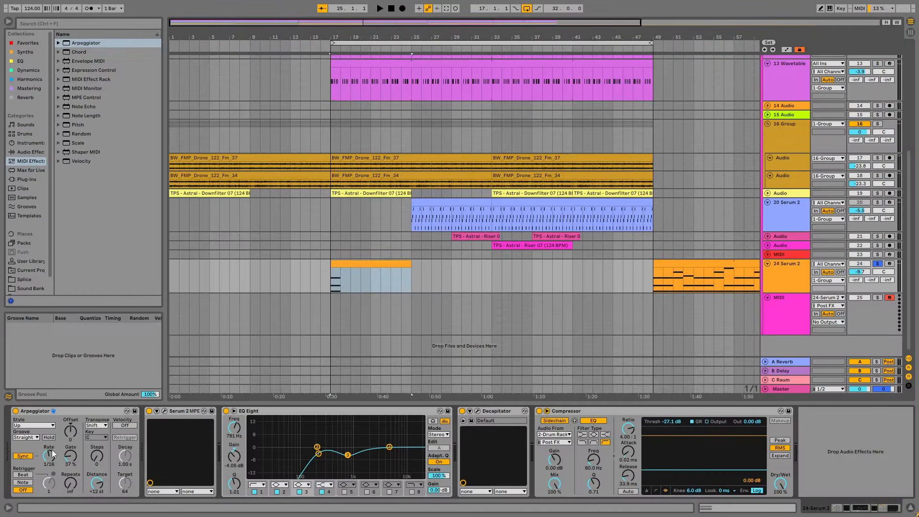
key(space)
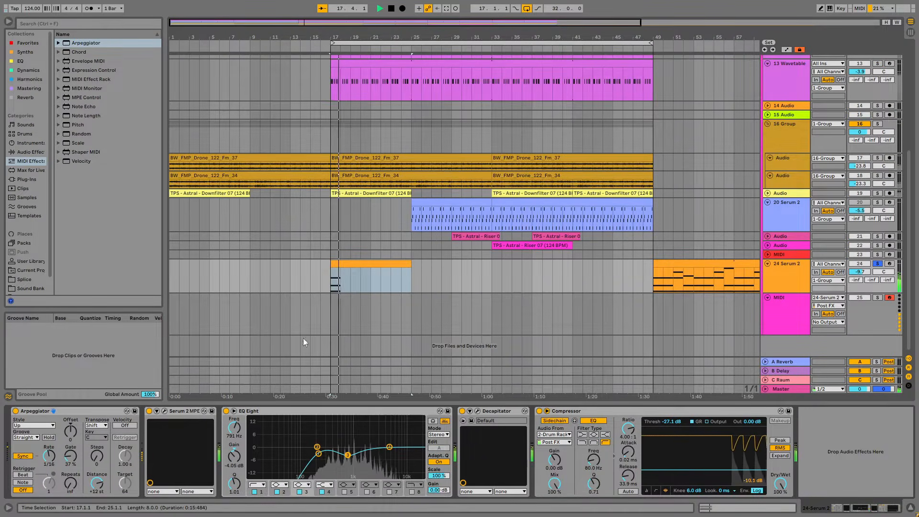
key(space)
Move the original 24 Serum 2 chord clip back to bar 17, open its notes and play it
click(685, 265)
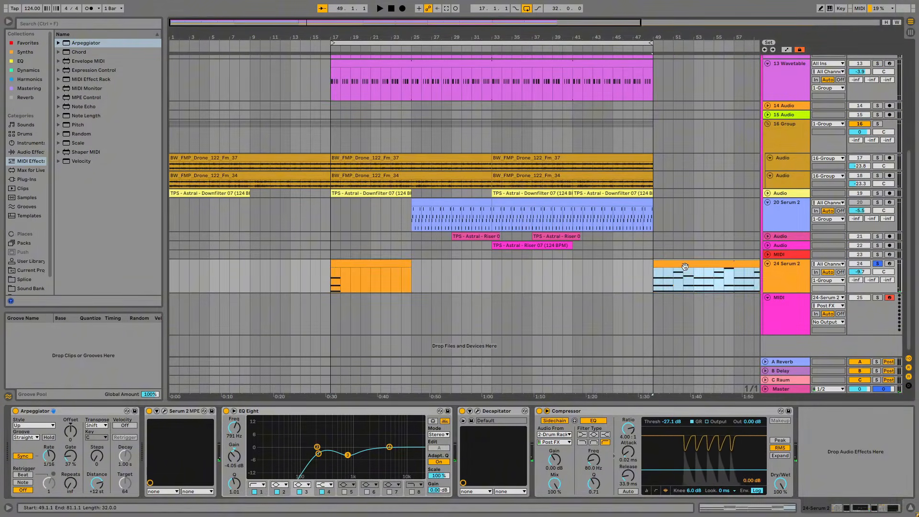
drag(655, 265, 334, 273)
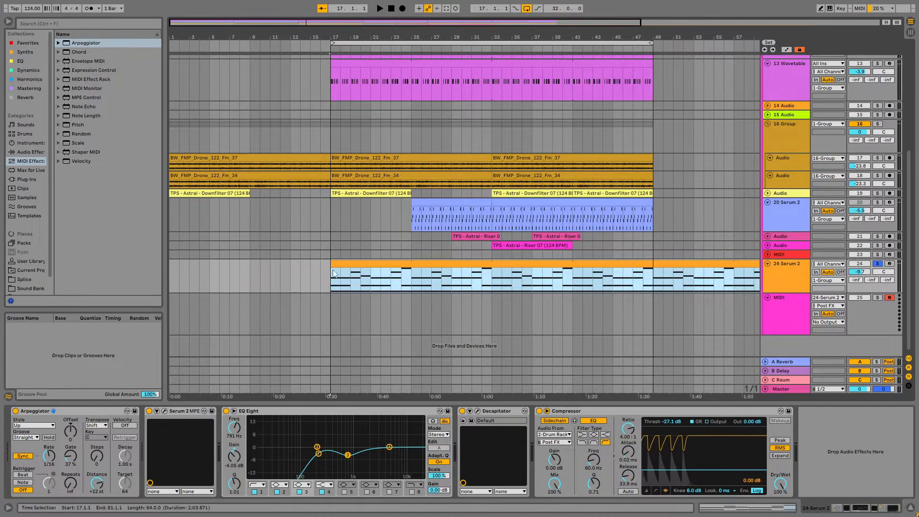
double_click(334, 273)
key(space)
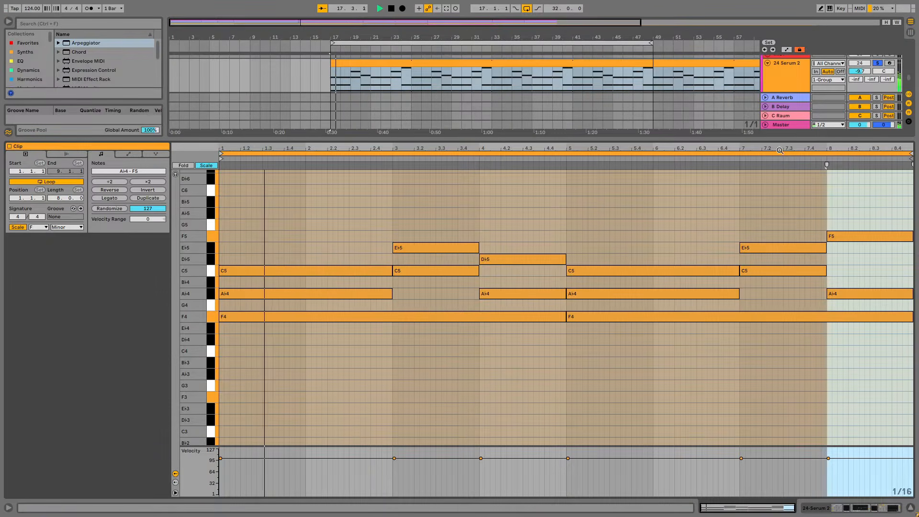
Return to the track's devices and set the Arpeggiator's gate to 33 % while auditioning the clip
drag(778, 140, 766, 345)
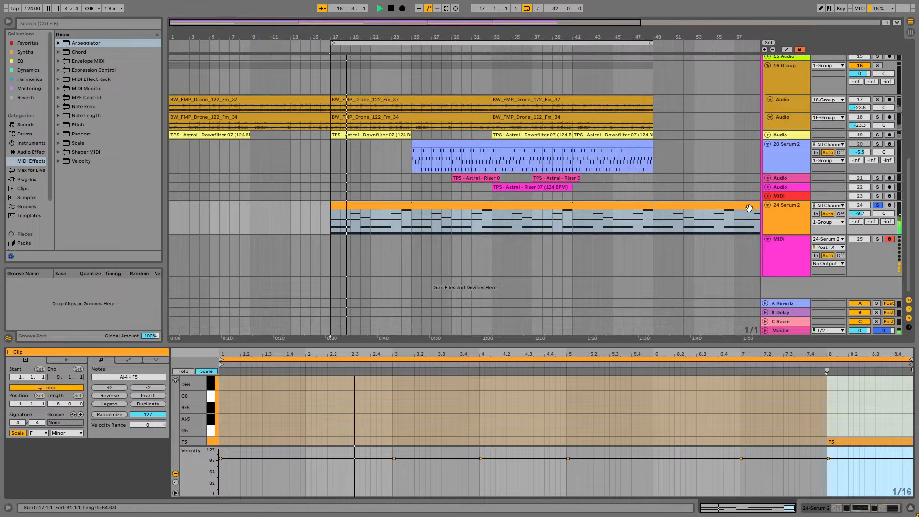
key(shift+Tab)
key(space)
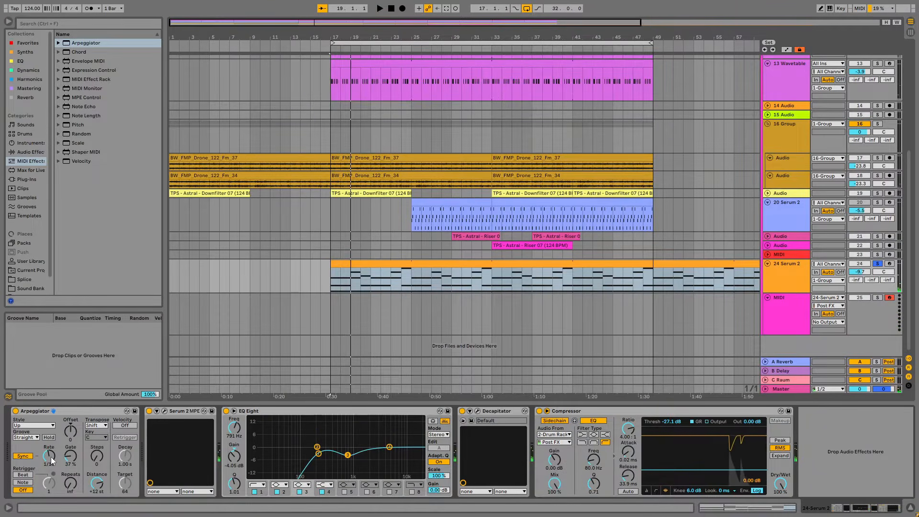
key(space)
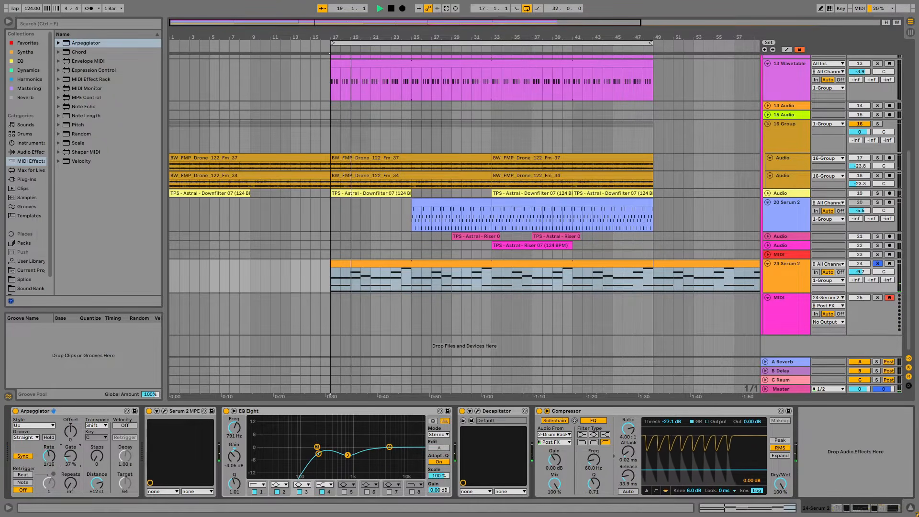
key(space)
mouse_move(71, 455)
mouse_down()
mouse_move(71, 412)
mouse_move(70, 457)
mouse_up()
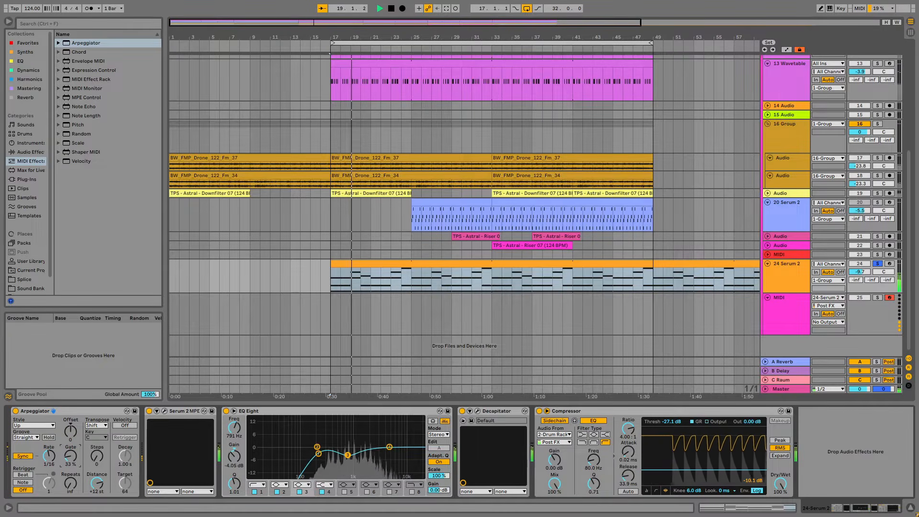
Audition the Arpeggiator's Diverge, Random Other and Pinky UpDown styles while playing the 24 Serum 2 chord clip
click(25, 428)
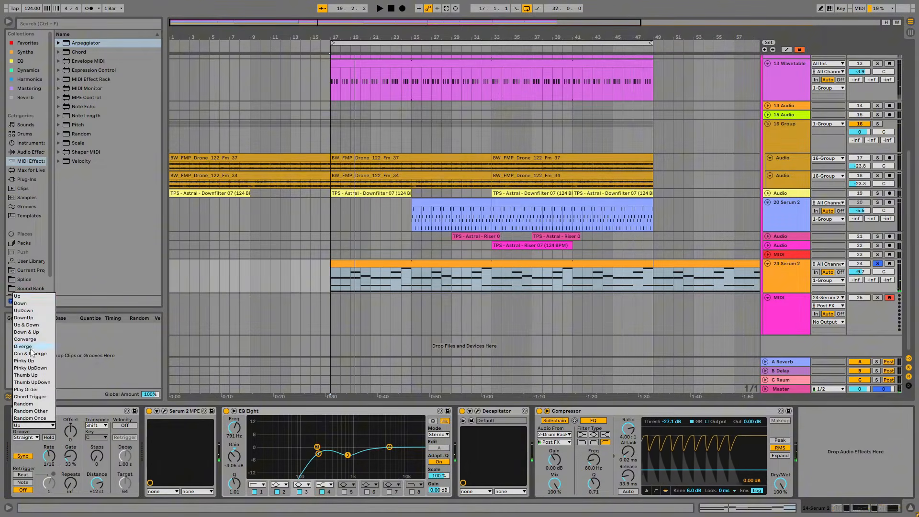
click(30, 347)
key(space)
click(42, 426)
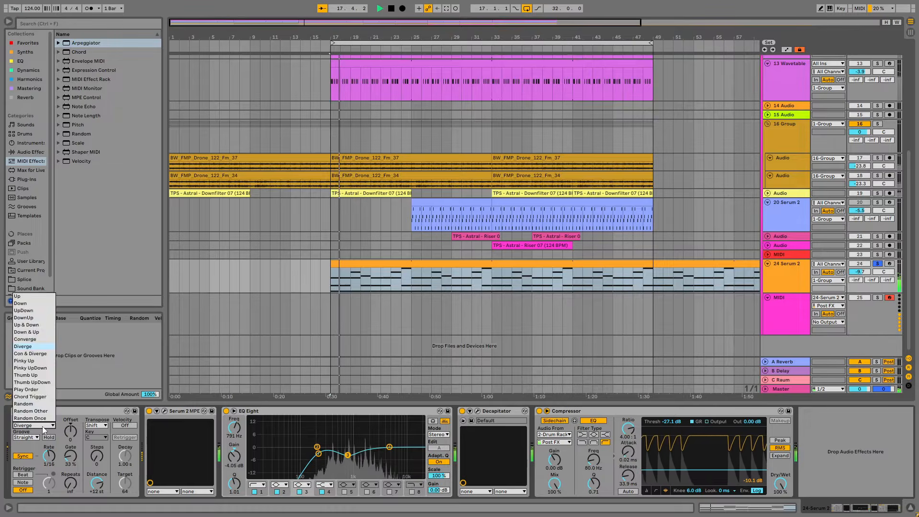
click(33, 411)
click(38, 425)
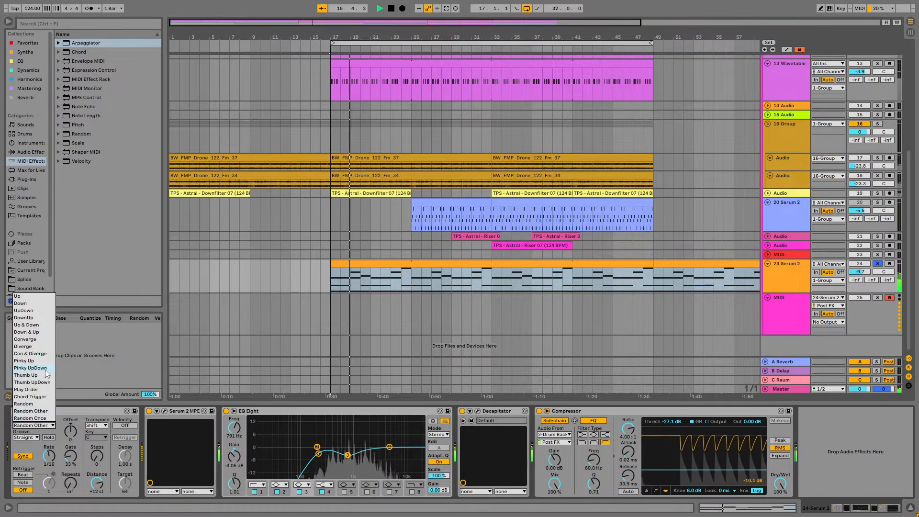
click(47, 368)
Compare the Arpeggiator's Diverge and Down styles, and return the style to Up
click(40, 425)
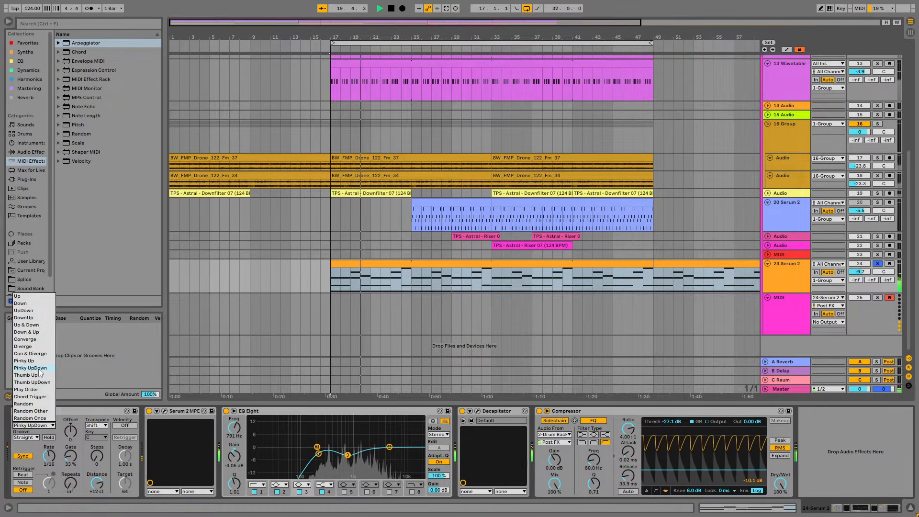
click(23, 346)
click(34, 426)
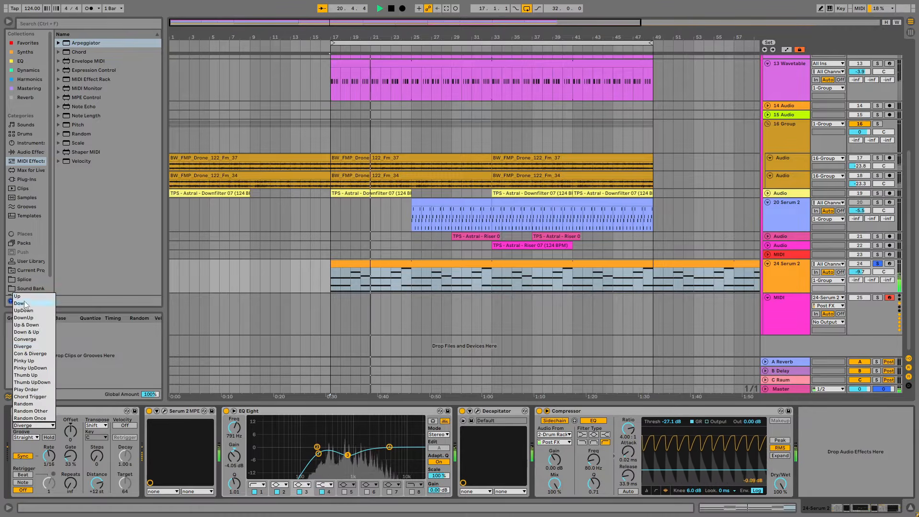
click(25, 303)
click(34, 426)
click(17, 296)
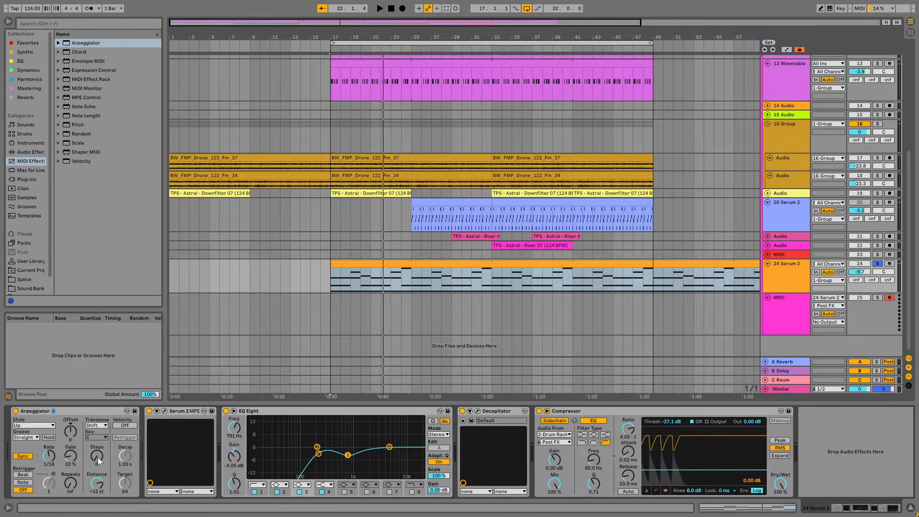
Play the chord clip while examining the Arpeggiator's Steps and Distance controls
key(space)
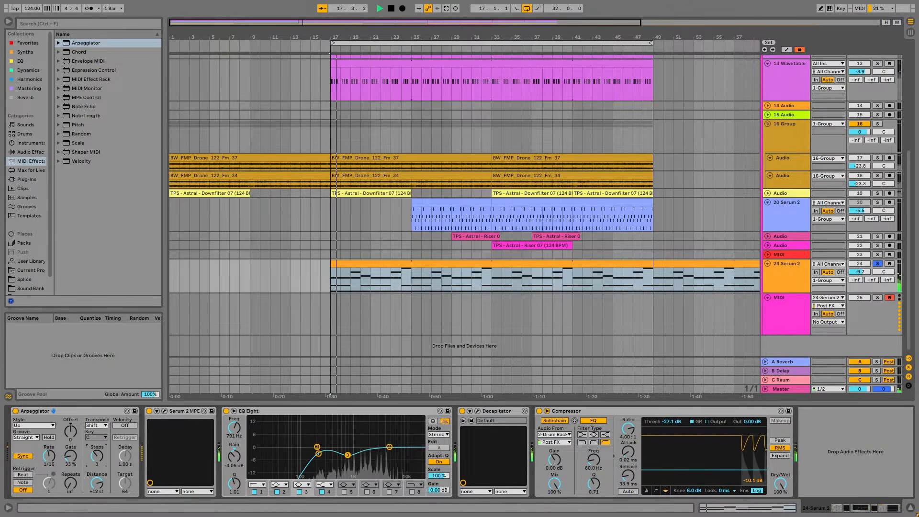
mouse_move(95, 457)
mouse_down()
mouse_move(95, 442)
mouse_move(95, 456)
mouse_up()
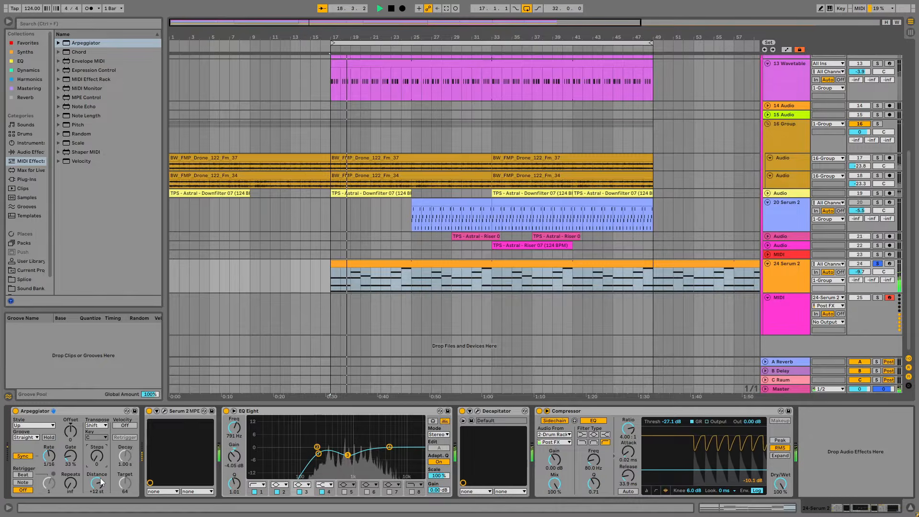
key(space)
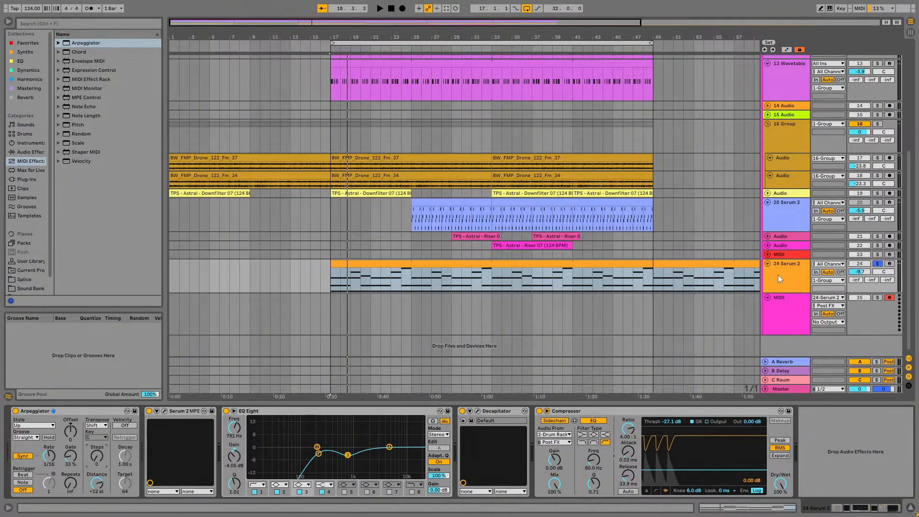
Delete the MIDI track below 24 Serum 2 and insert a new MIDI track in its place
click(791, 318)
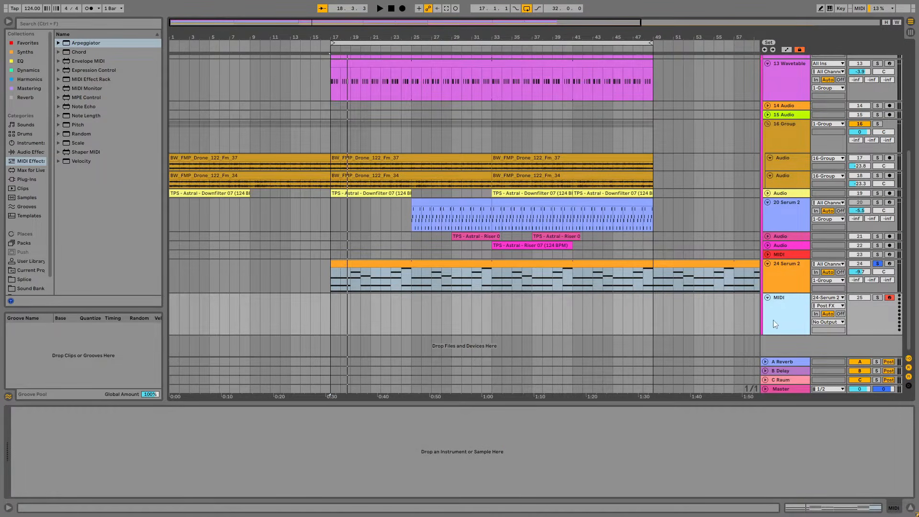
key(Delete)
right_click(791, 271)
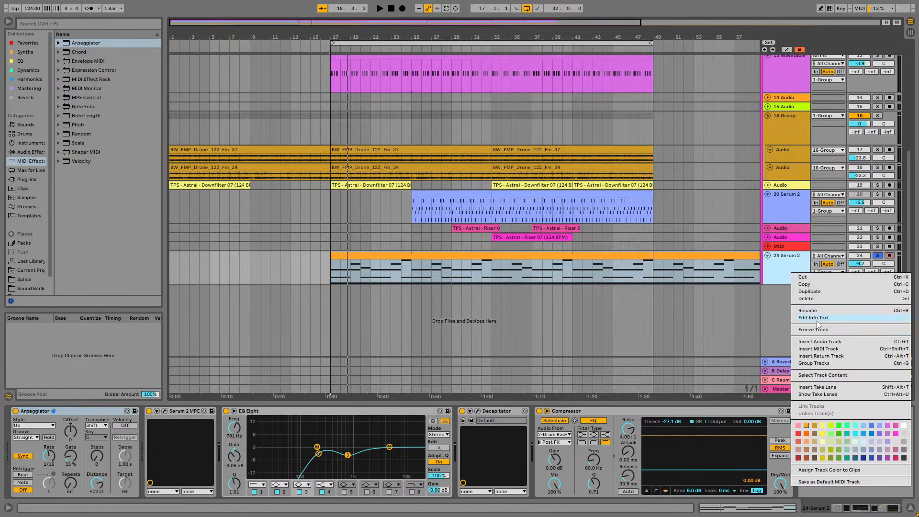
click(819, 349)
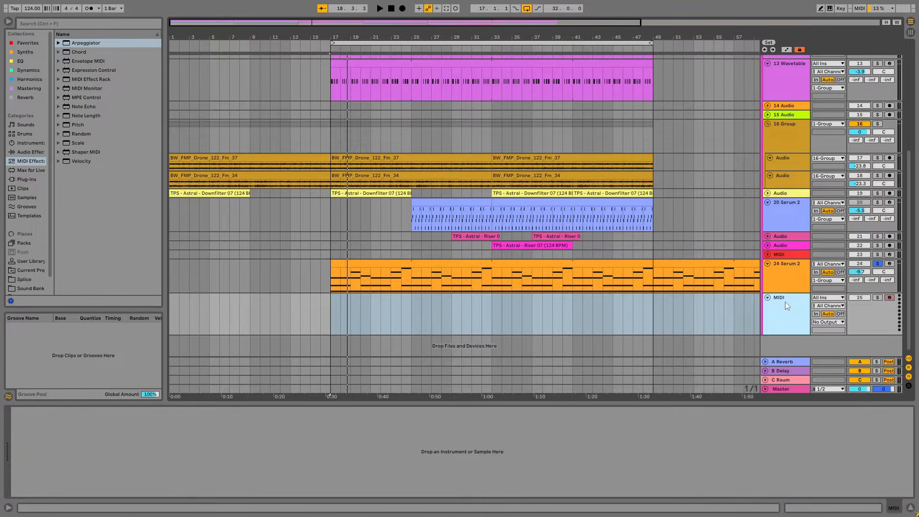
Set the new MIDI track's input to 24-Serum 2 and its monitoring to In, and arm it for recording
click(830, 298)
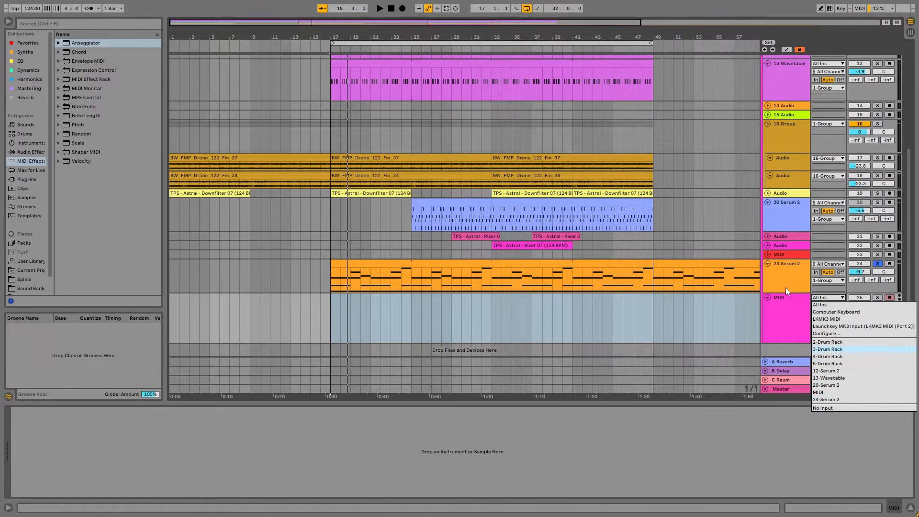
click(827, 399)
click(827, 402)
click(816, 314)
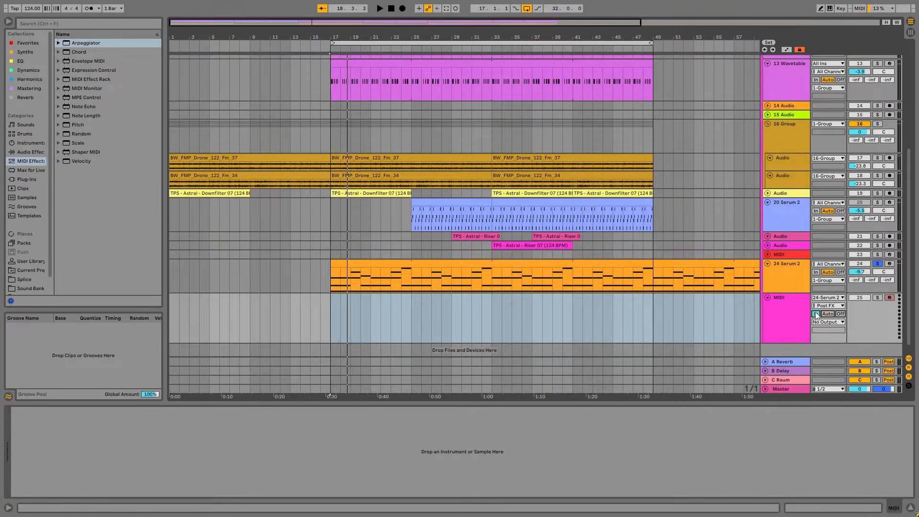
click(889, 297)
Start recording the arpeggiated output of 24 Serum 2 onto the new MIDI track from bar 17
click(548, 263)
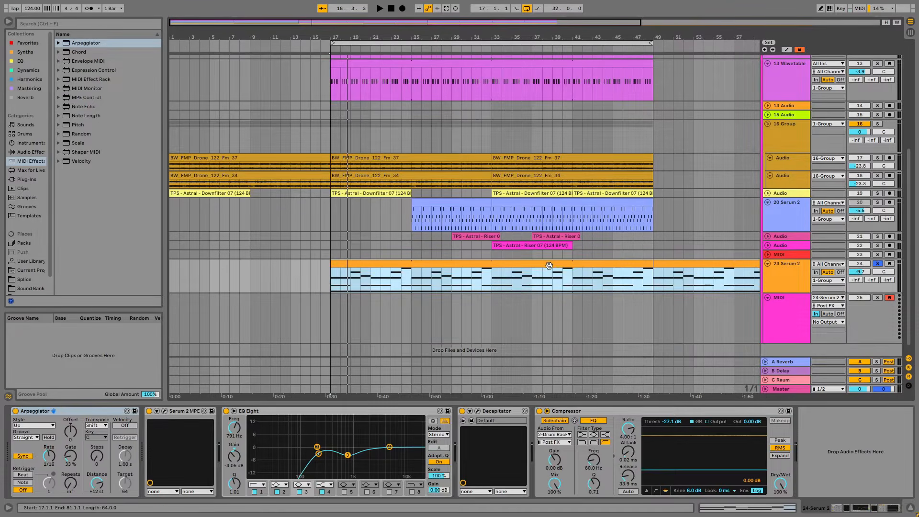
click(334, 311)
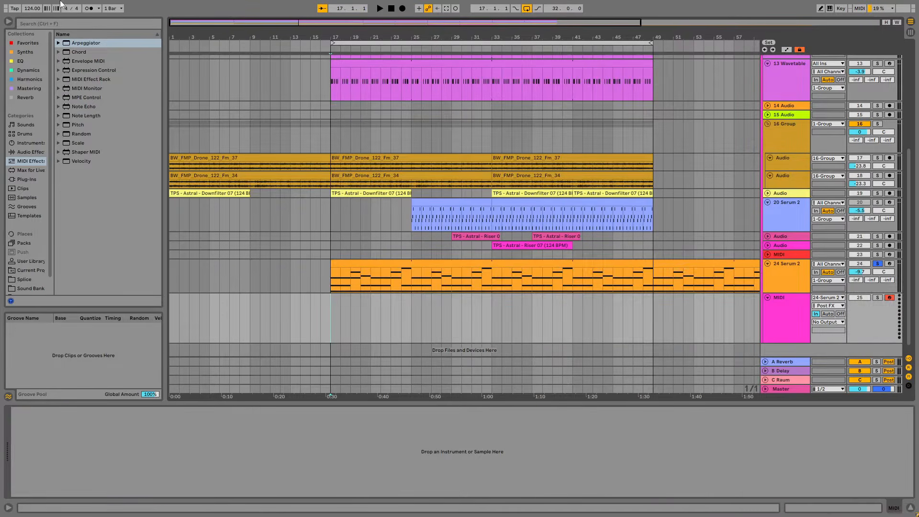
click(402, 8)
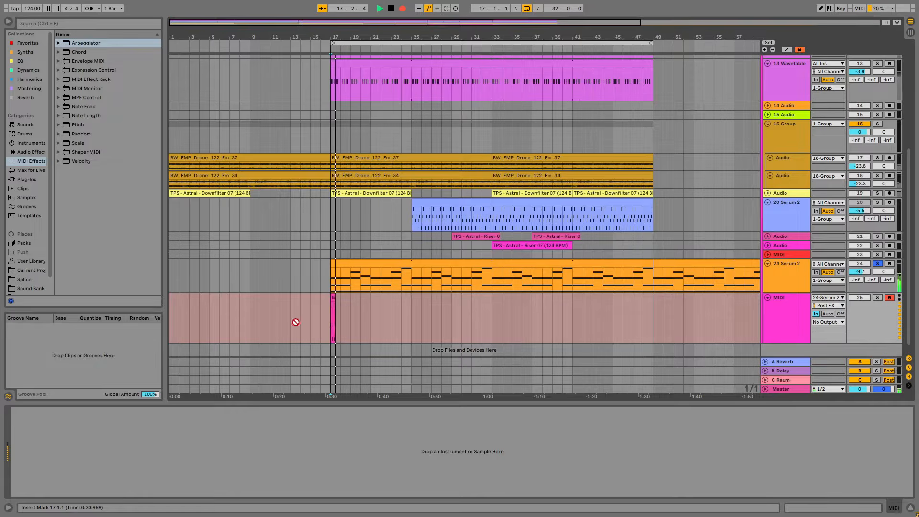
scroll(296, 321, up, 3)
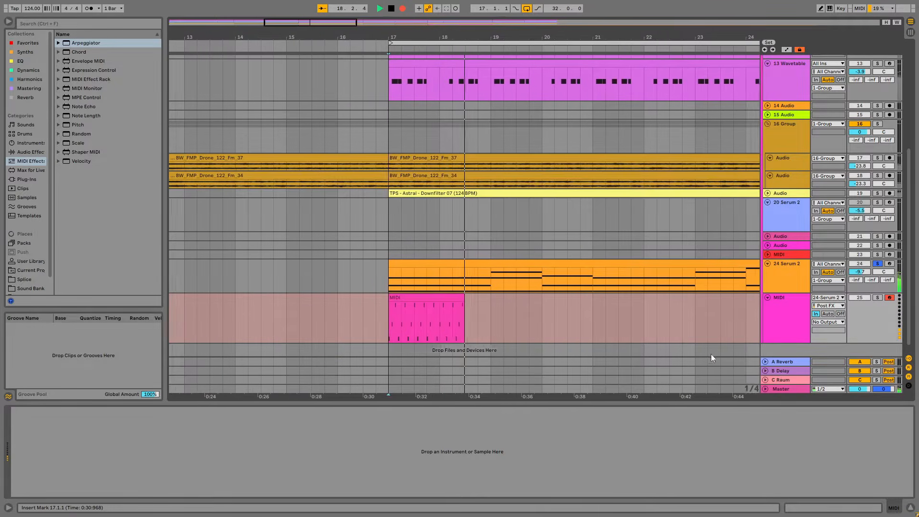
Switch the Arpeggiator style to Con & Diverge and to Thumb Up during recording, and stop the recording in bar 22
click(785, 290)
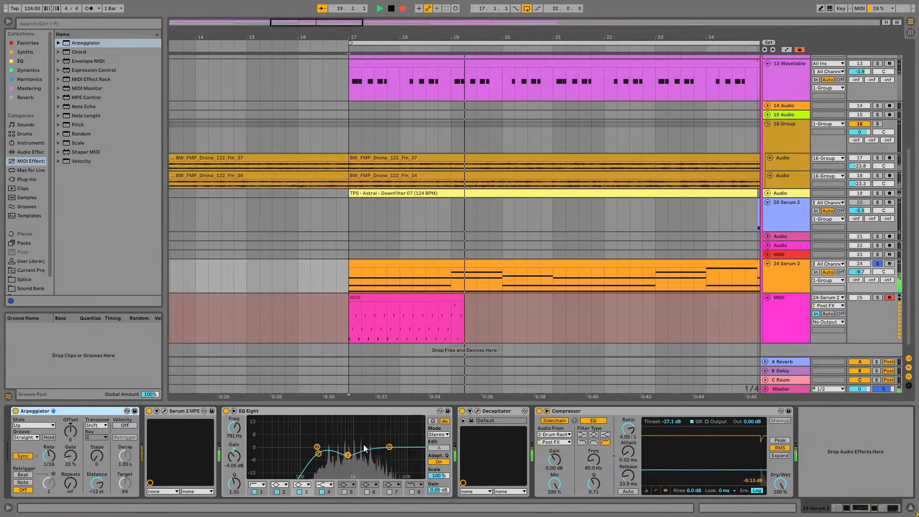
click(41, 426)
click(40, 358)
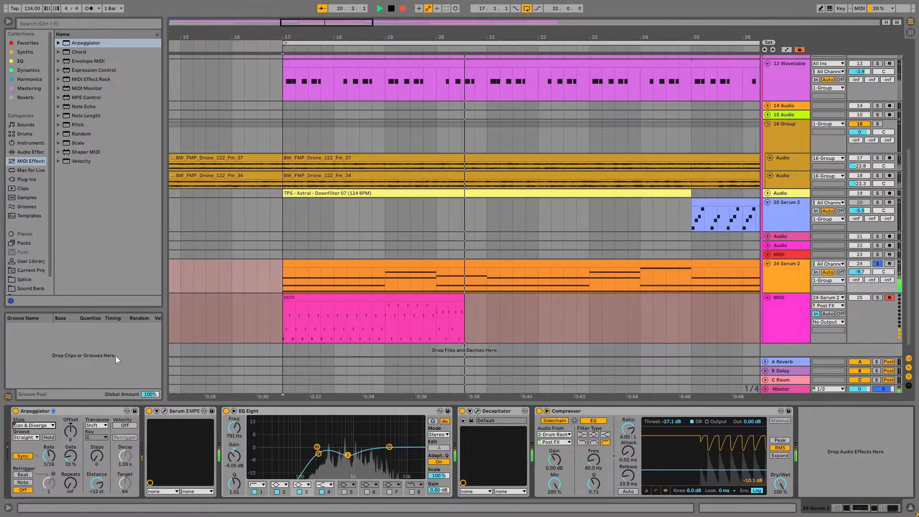
click(41, 426)
click(36, 375)
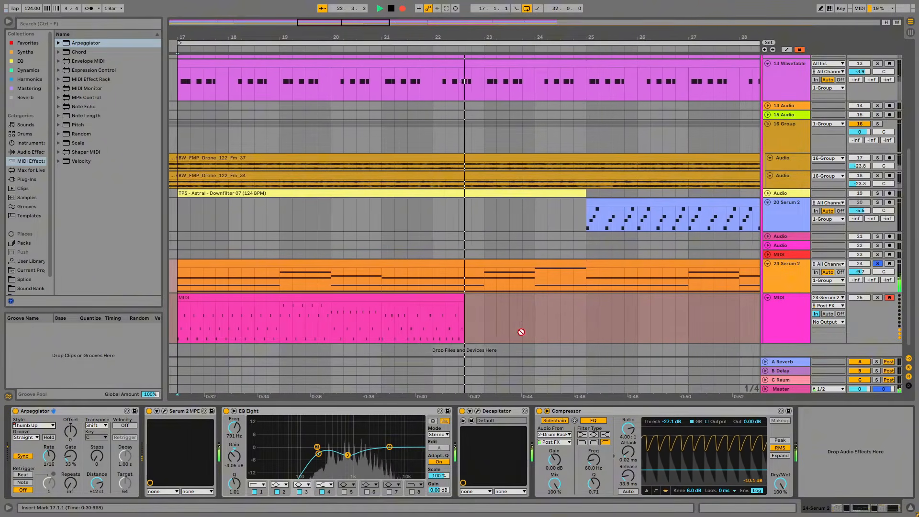
key(space)
Select the recorded MIDI clip and set its track's monitoring to Auto
click(802, 316)
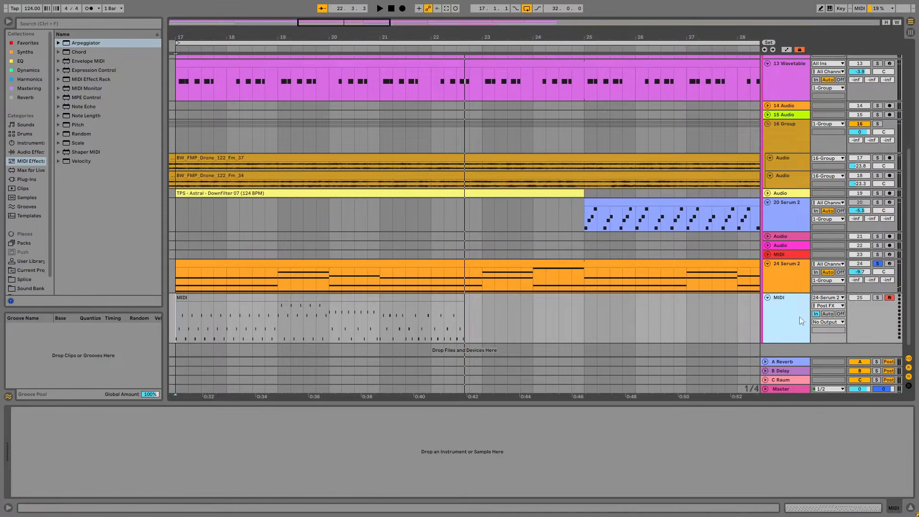
click(297, 308)
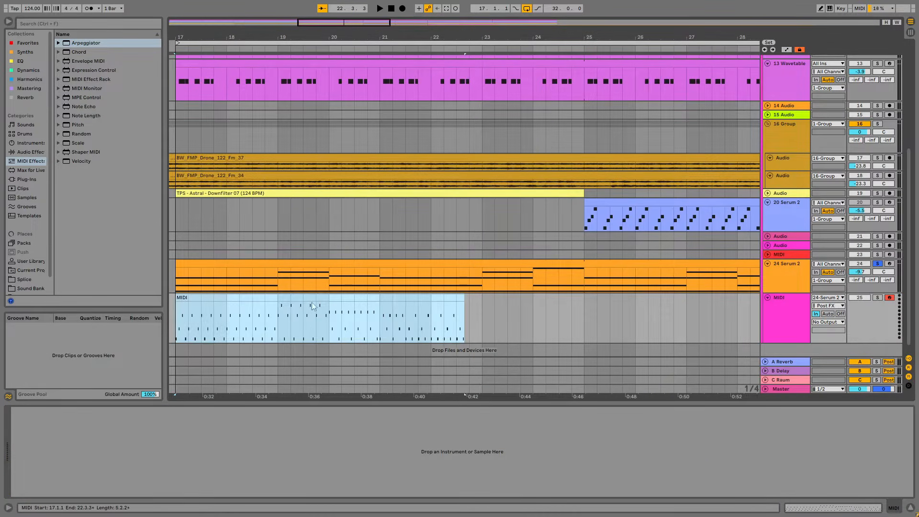
click(815, 314)
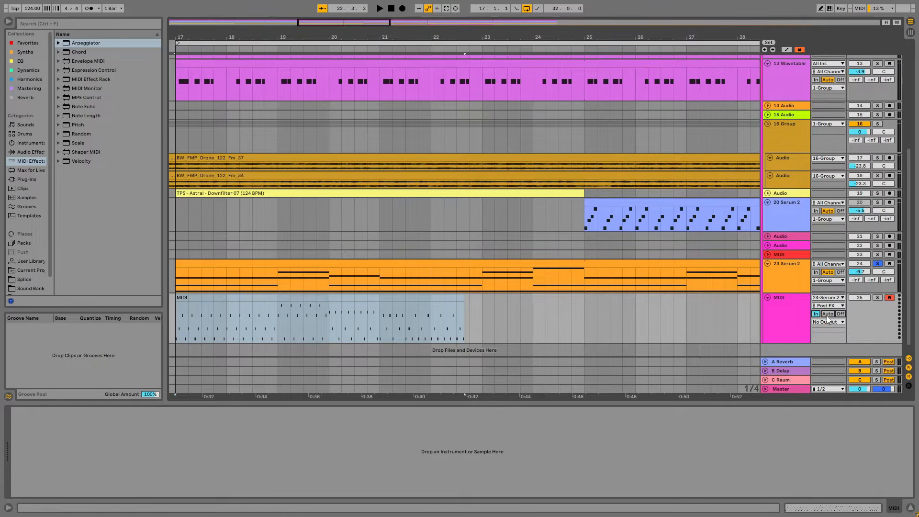
click(827, 315)
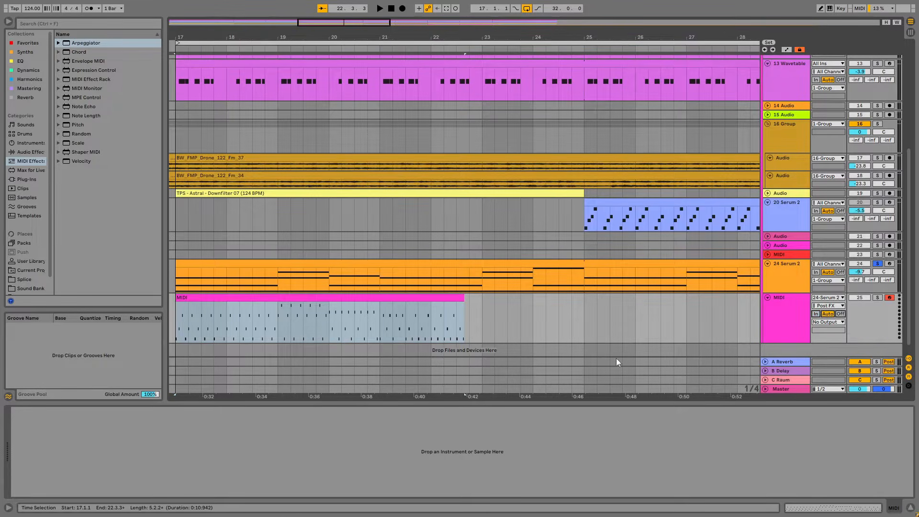
Solo the recorded MIDI track and play its clip from bar 17
click(262, 295)
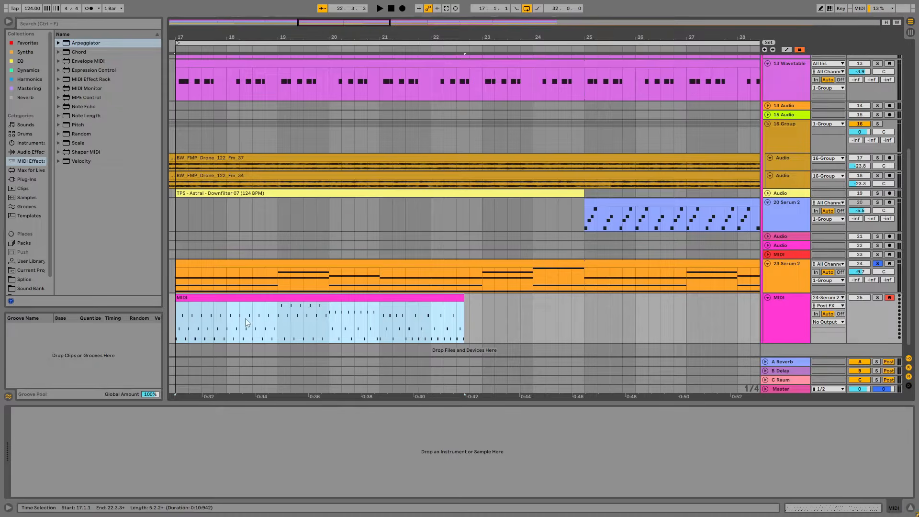
scroll(247, 322, left, 2)
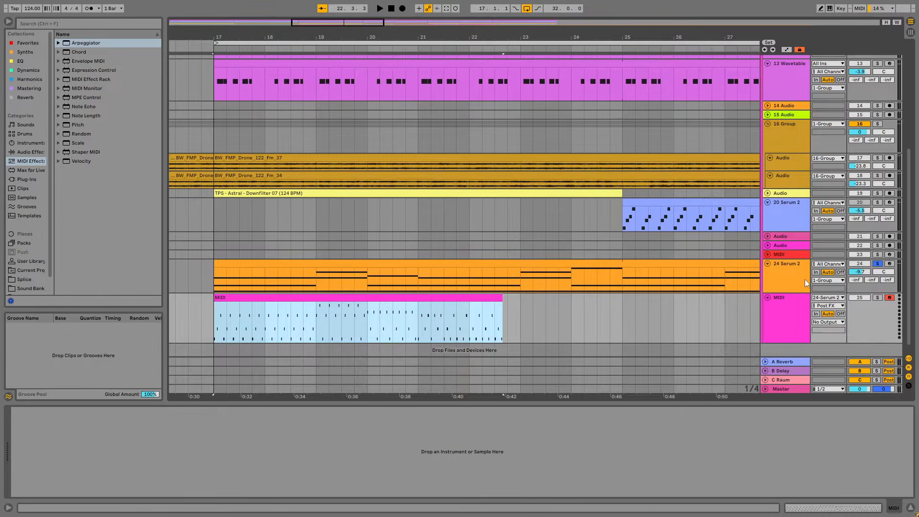
click(878, 297)
key(space)
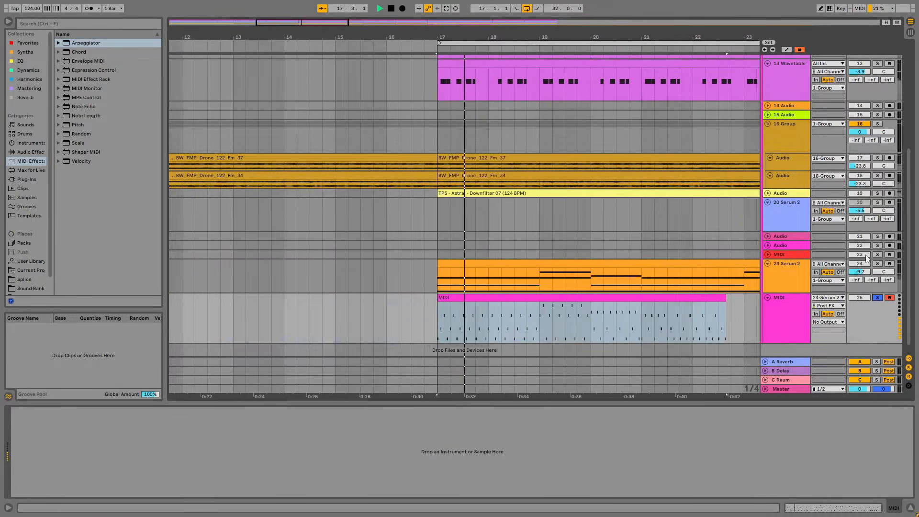
key(space)
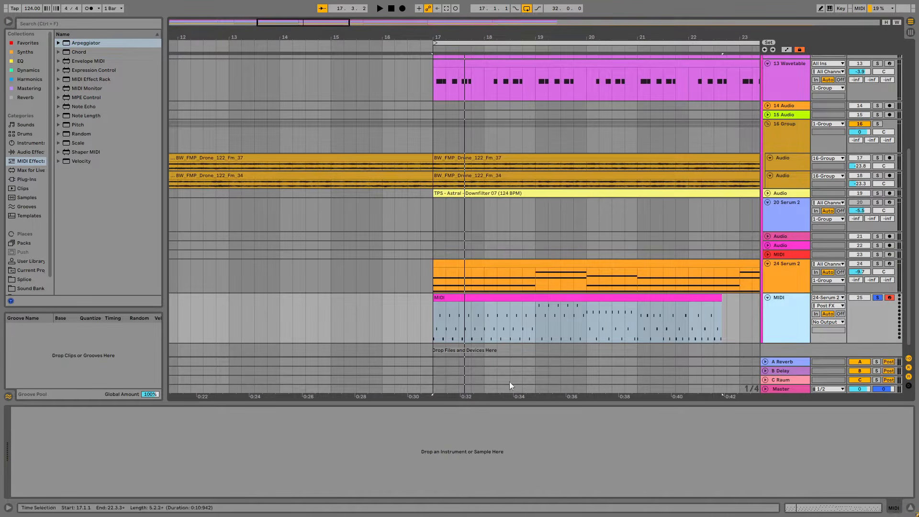
Load Wavetable from the Synths collection onto the recorded MIDI track
click(33, 52)
double_click(86, 79)
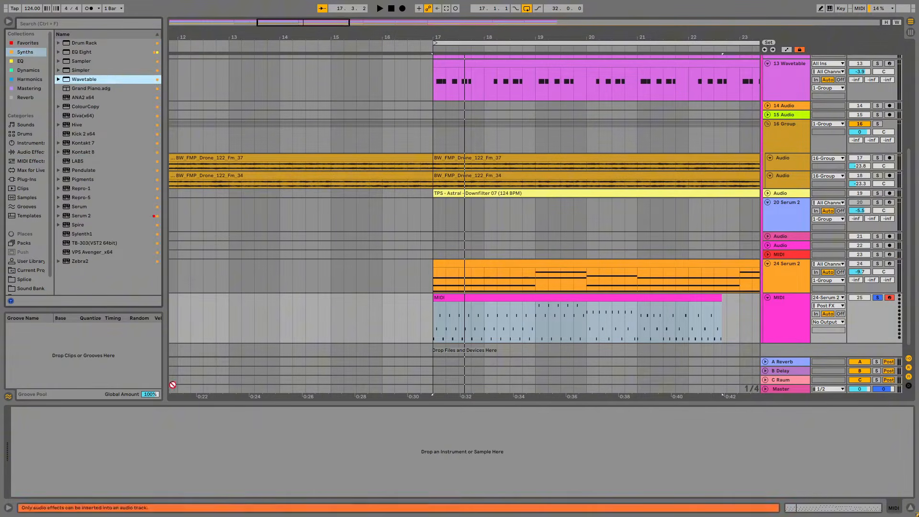
drag(170, 439, 171, 425)
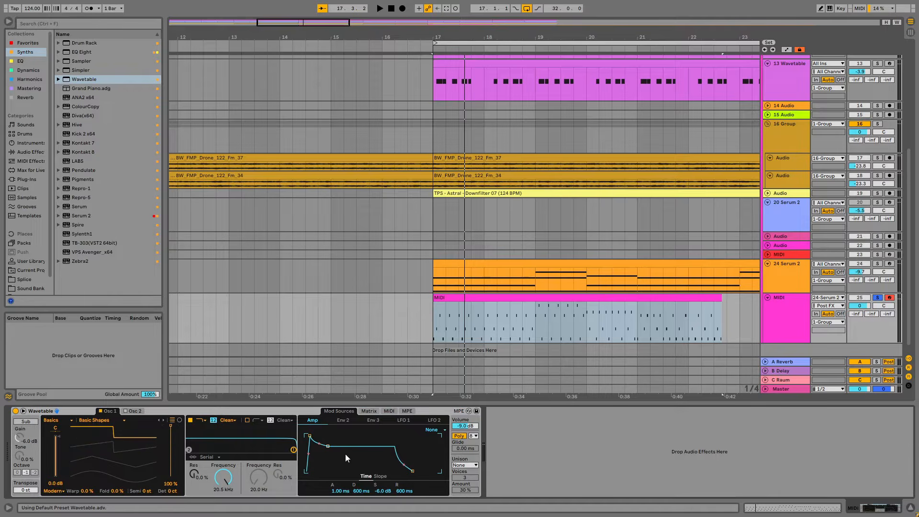
Set Wavetable's amp envelope to 37.9 ms decay and -75 dB sustain, and the Osc 1 wavetable position to 88 %
drag(328, 446, 319, 471)
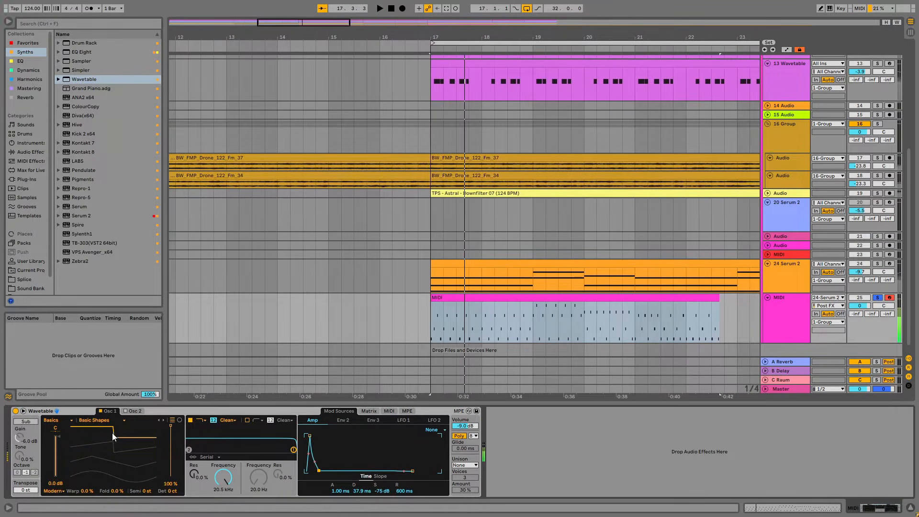
mouse_move(112, 432)
mouse_down()
mouse_move(112, 446)
mouse_move(112, 439)
mouse_up()
key(space)
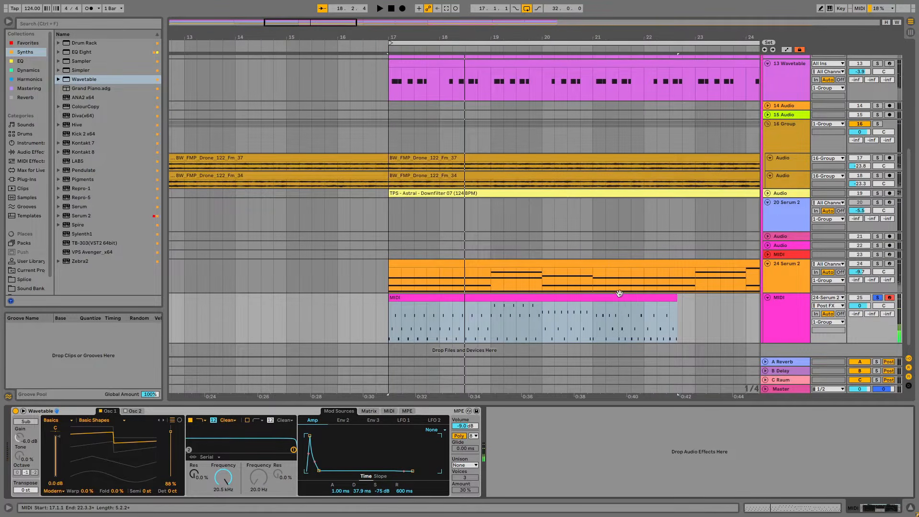
Select the recorded MIDI track and play the arpeggio from bar 17 through Wavetable
key(space)
click(796, 310)
key(space)
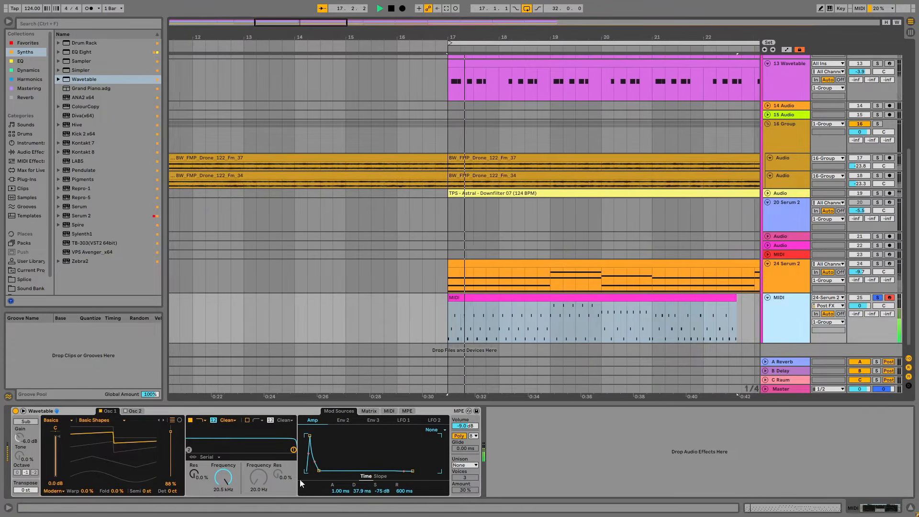
key(space)
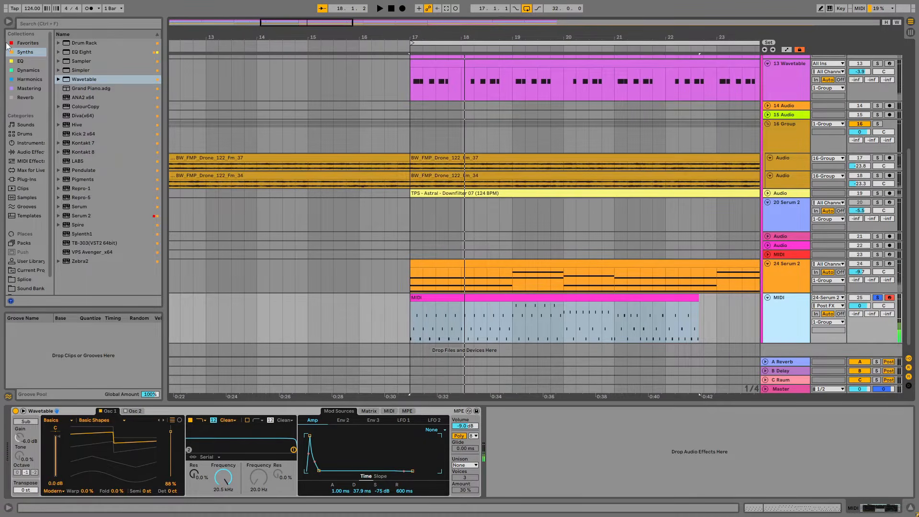
Replace Wavetable with Serum from the Synths collection on the recorded MIDI track
click(31, 62)
click(32, 51)
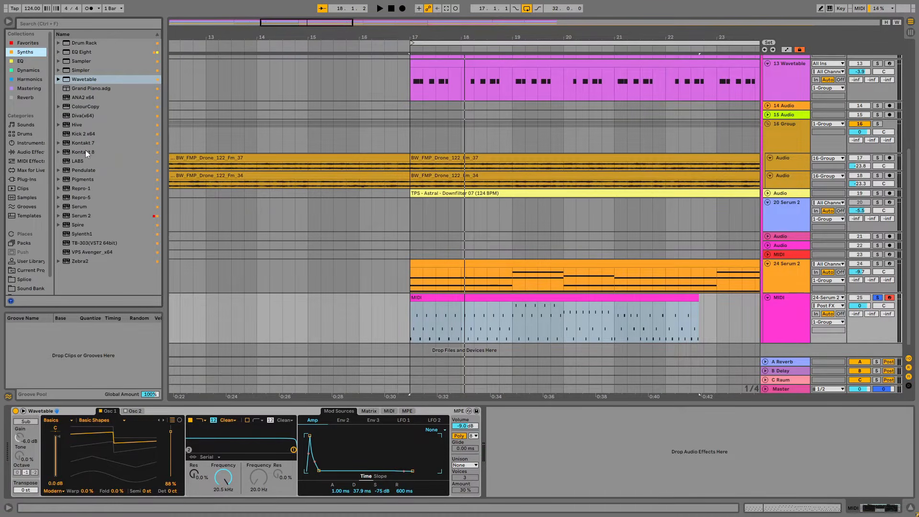
drag(78, 206, 131, 442)
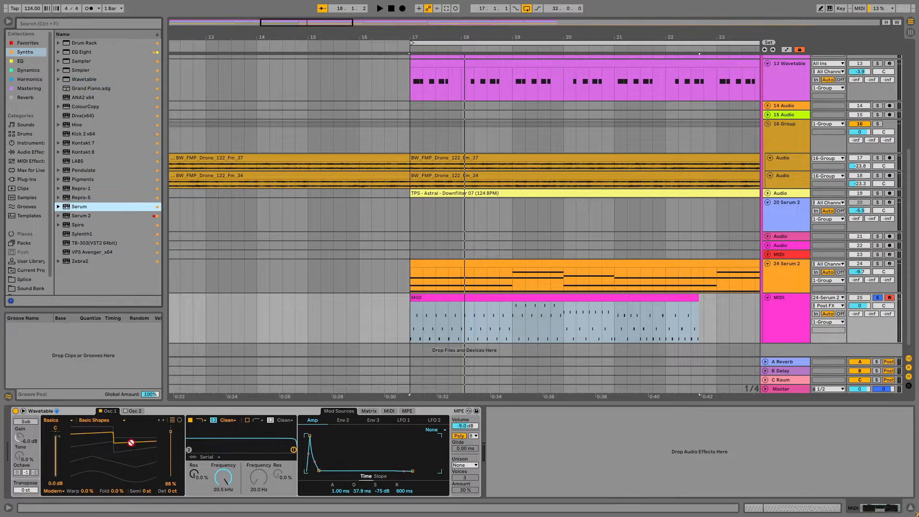
drag(110, 206, 556, 457)
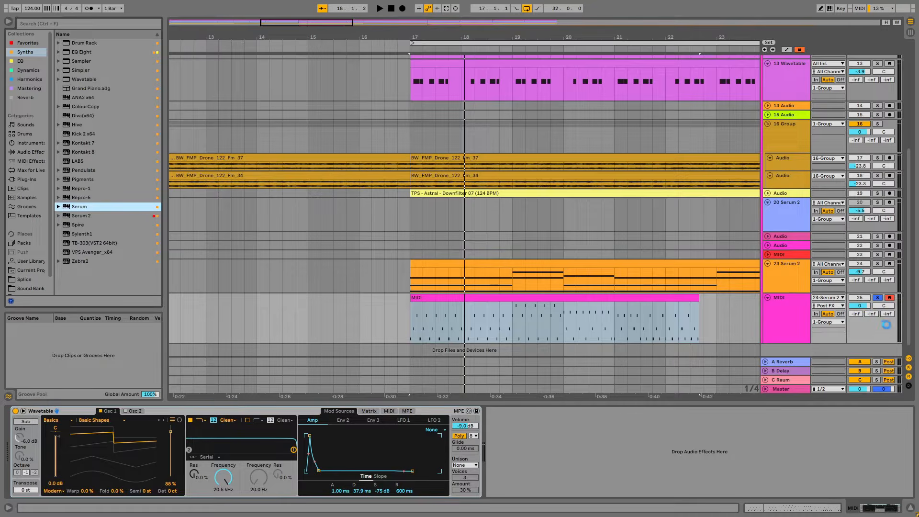
Play the recorded arpeggio from bar 17 through Serum, close the plug-in window and unsolo the recorded MIDI track
key(space)
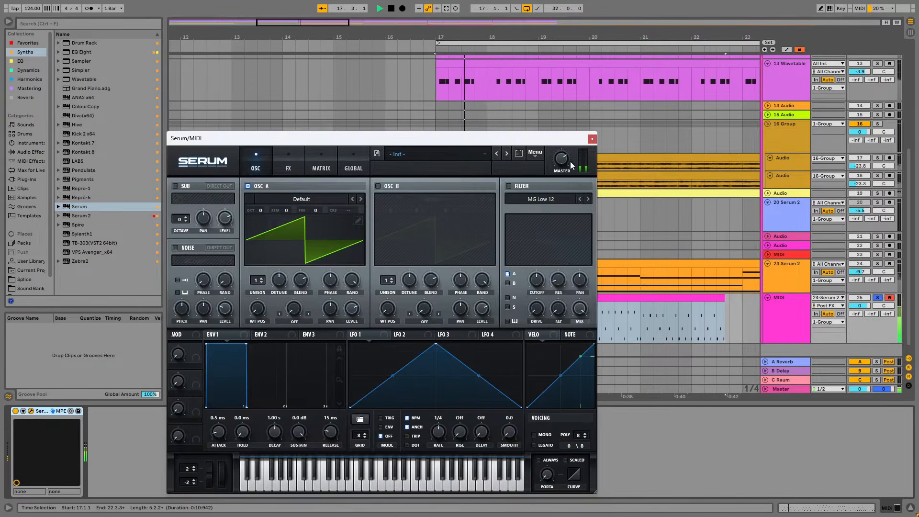
click(592, 138)
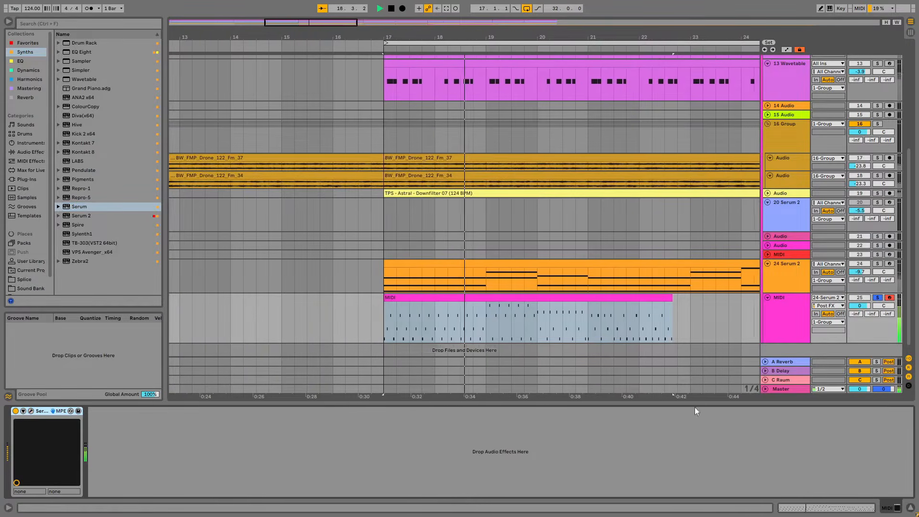
key(space)
click(544, 297)
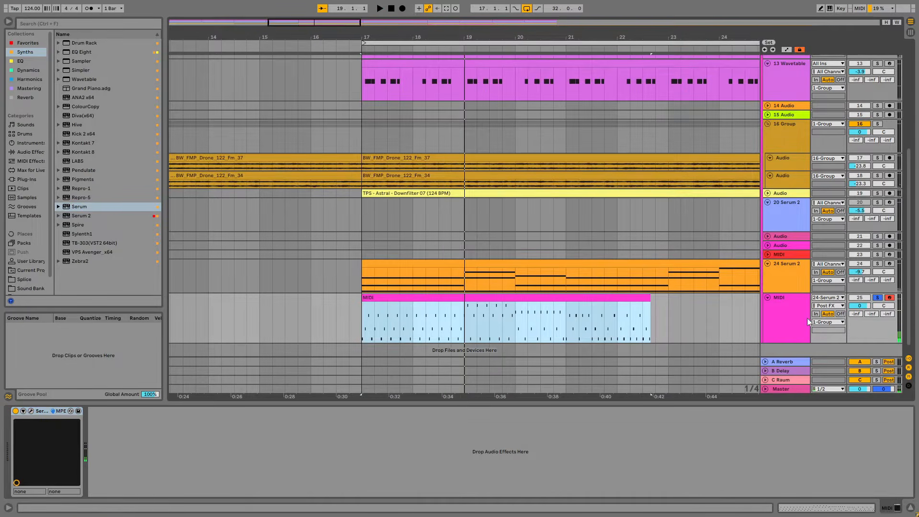
key(space)
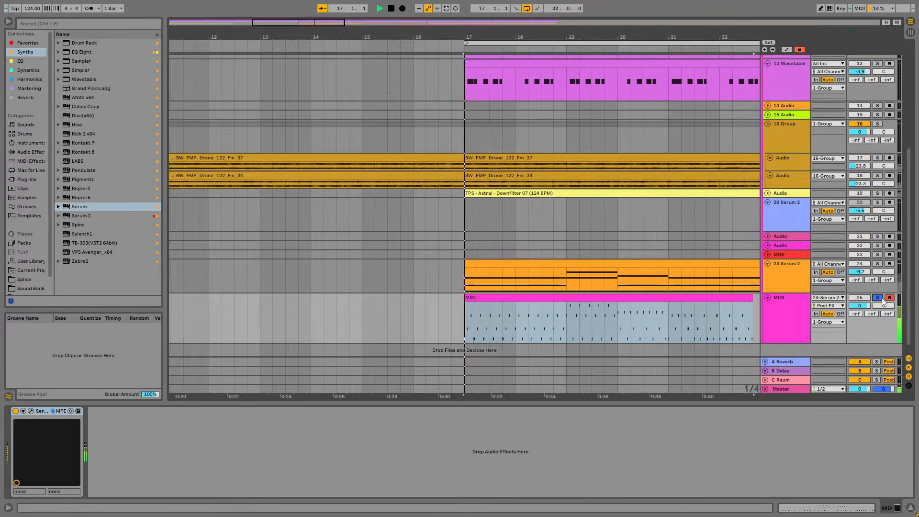
click(878, 298)
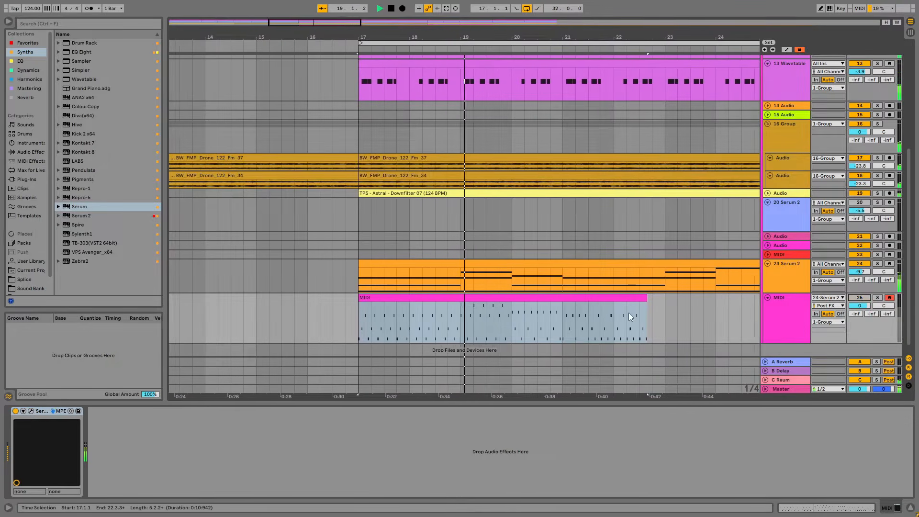
key(Delete)
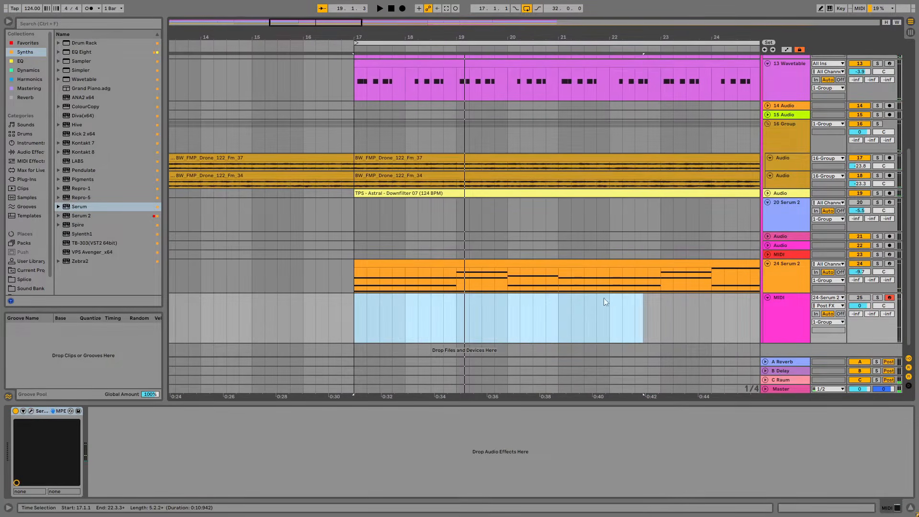
scroll(604, 302, down, 4)
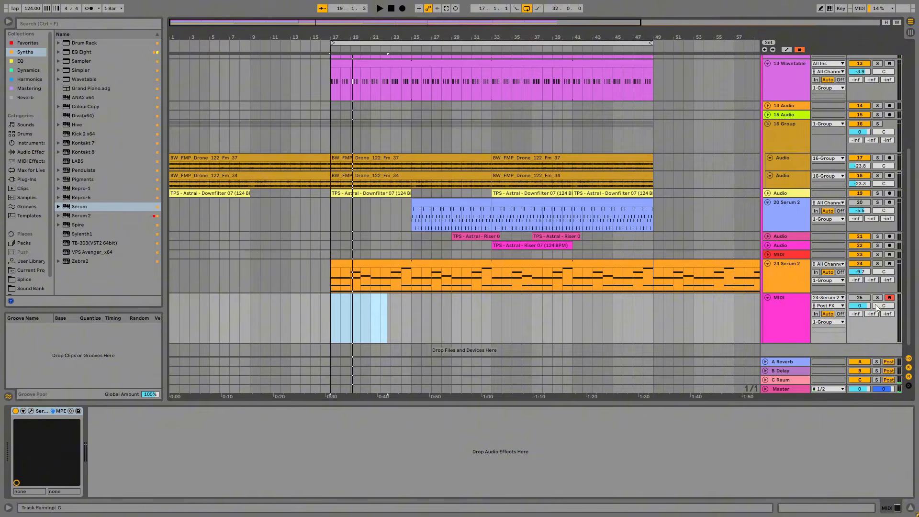
key(ctrl+z)
scroll(355, 313, up, 4)
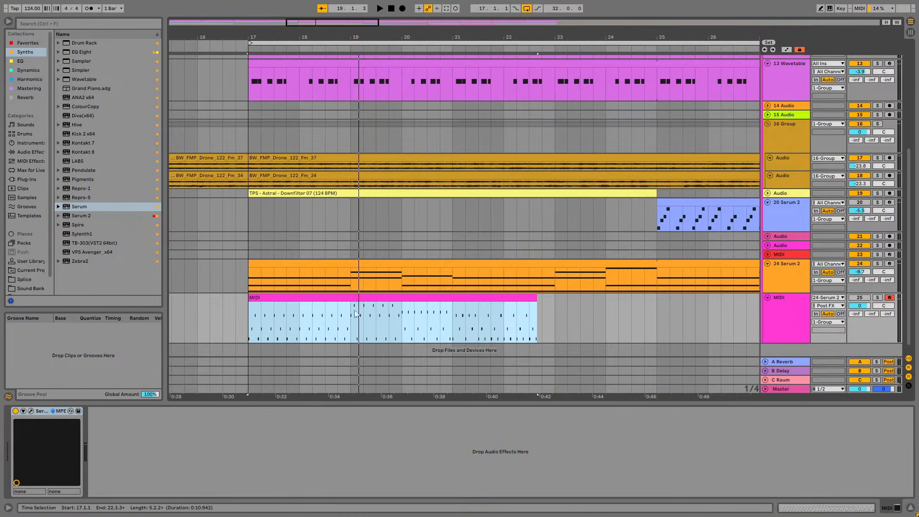
Delete the automation of the Arpeggiator's Style parameter on the 24 Serum 2 track
click(769, 279)
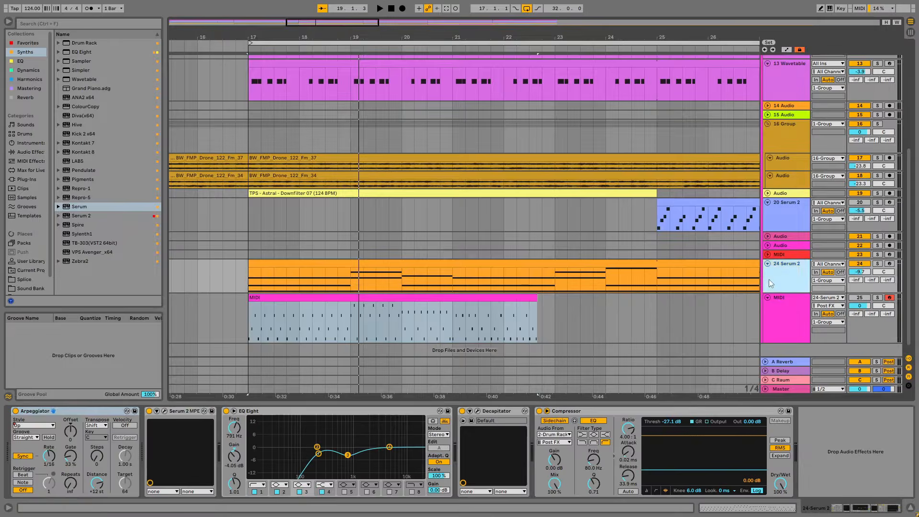
click(32, 425)
click(33, 426)
right_click(33, 426)
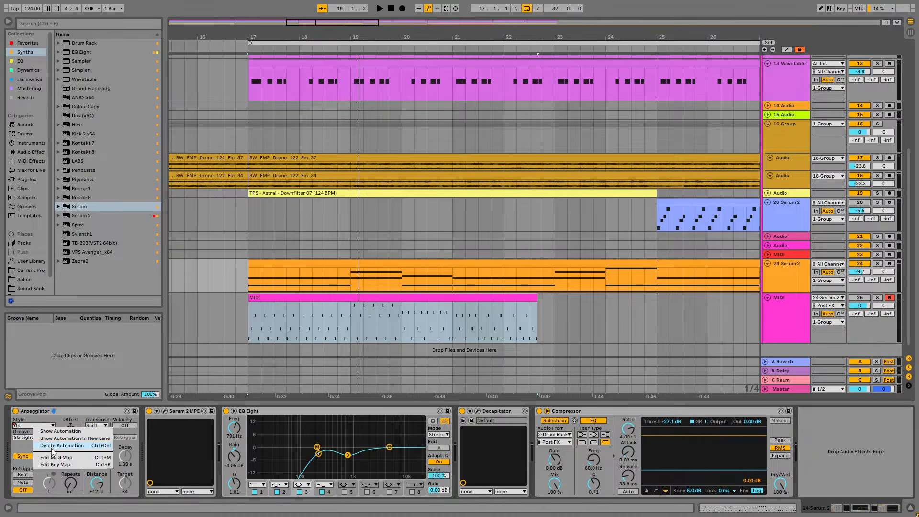
click(51, 449)
click(348, 312)
drag(348, 314, 539, 316)
click(472, 291)
click(471, 295)
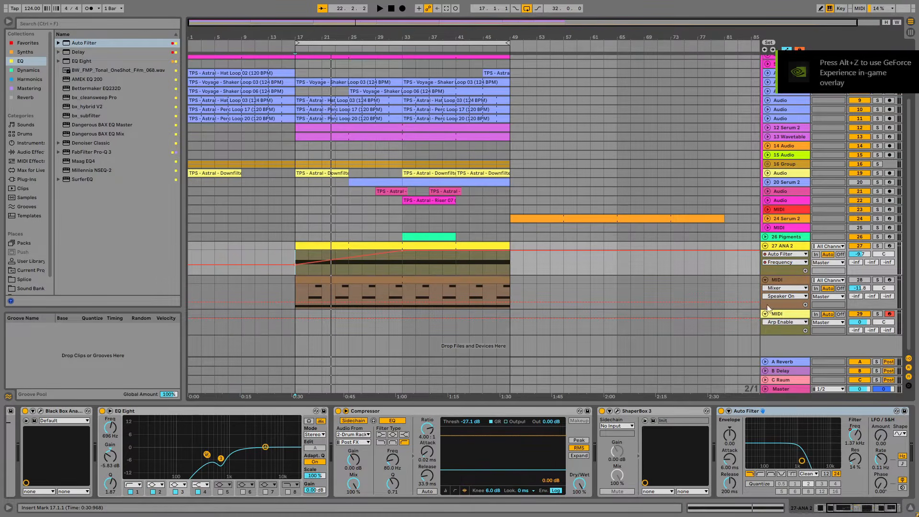
Group the 27 ANA 2 track's effects from Black Box Analog through Auto Filter into an Audio Effect Rack
scroll(358, 444, up, 1)
scroll(359, 447, up, 2)
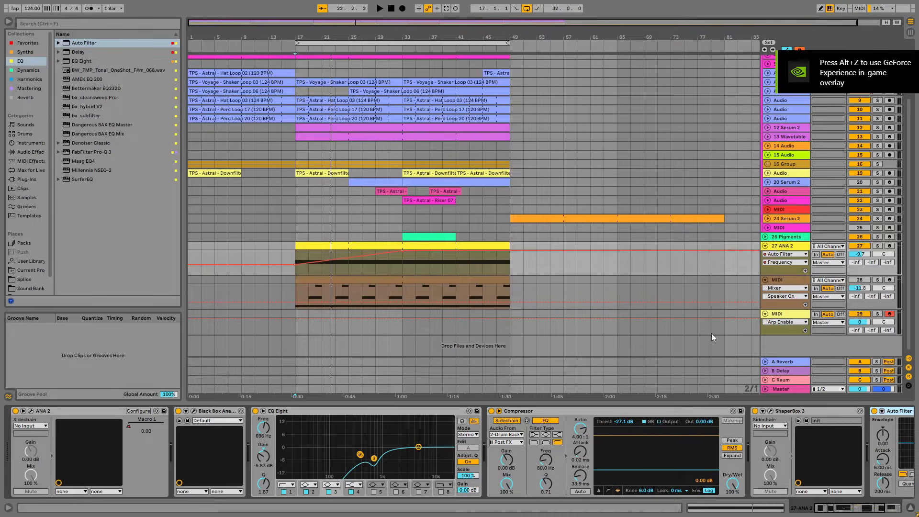
scroll(547, 441, down, 4)
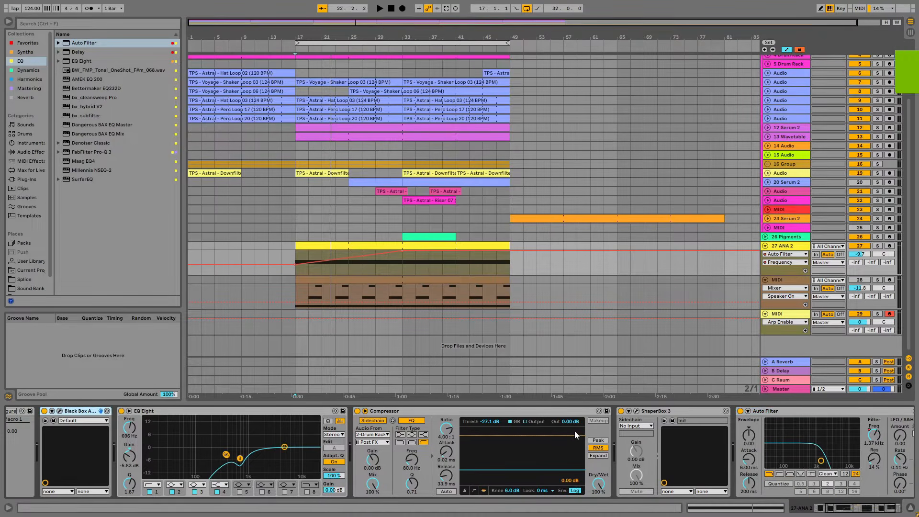
shift+click(714, 411)
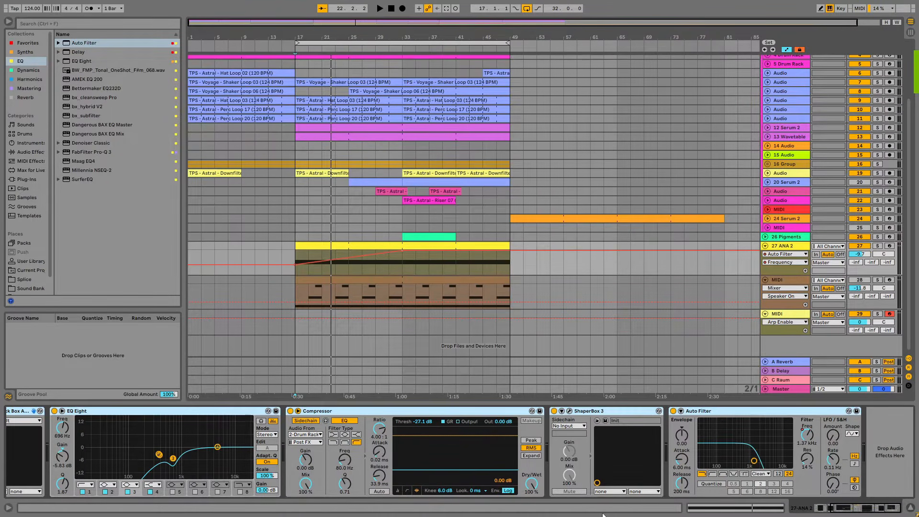
key(ctrl+g)
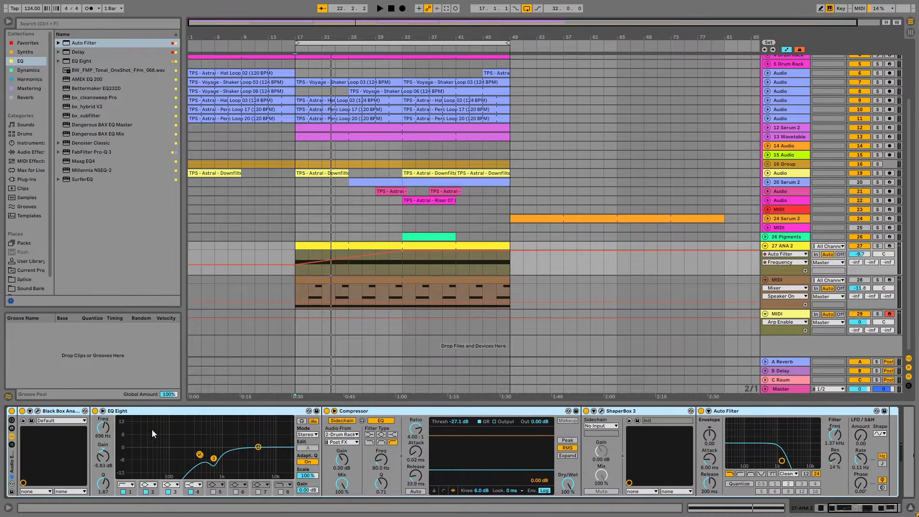
Collapse the new Audio Effect Rack on the 27 ANA 2 track and switch it off
double_click(14, 470)
scroll(60, 447, up, 4)
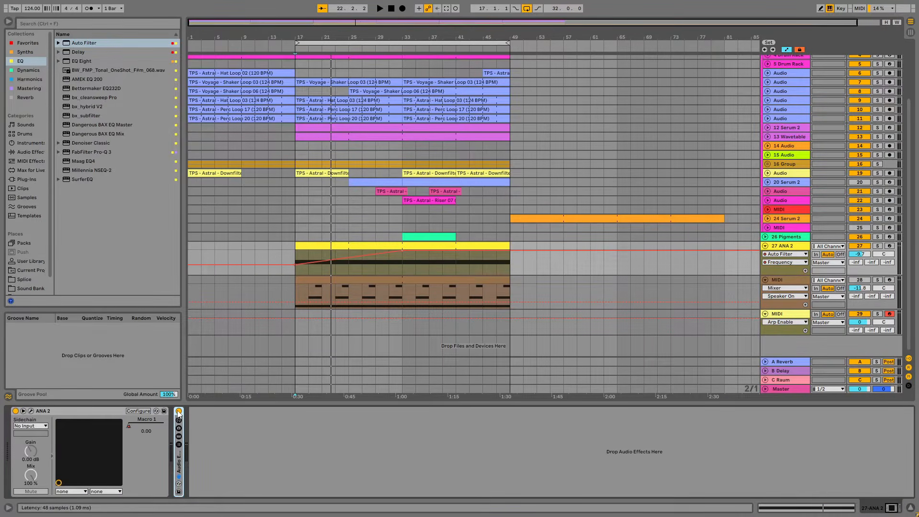
click(178, 412)
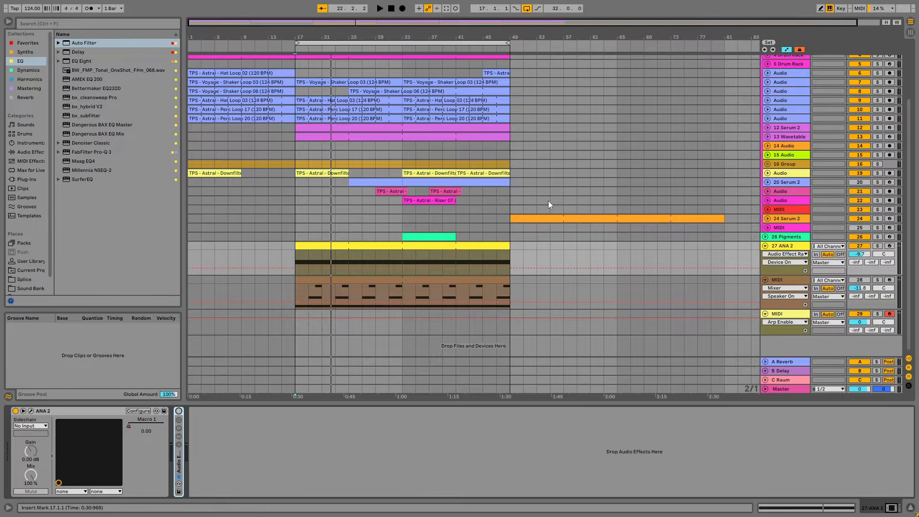
Select the 26 Pigments track and unfold it in the arrangement
click(793, 246)
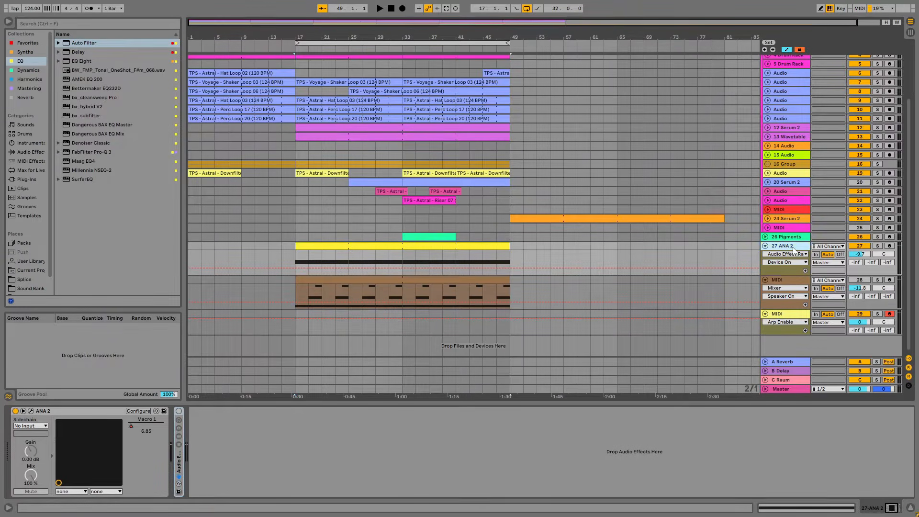
click(794, 283)
click(784, 237)
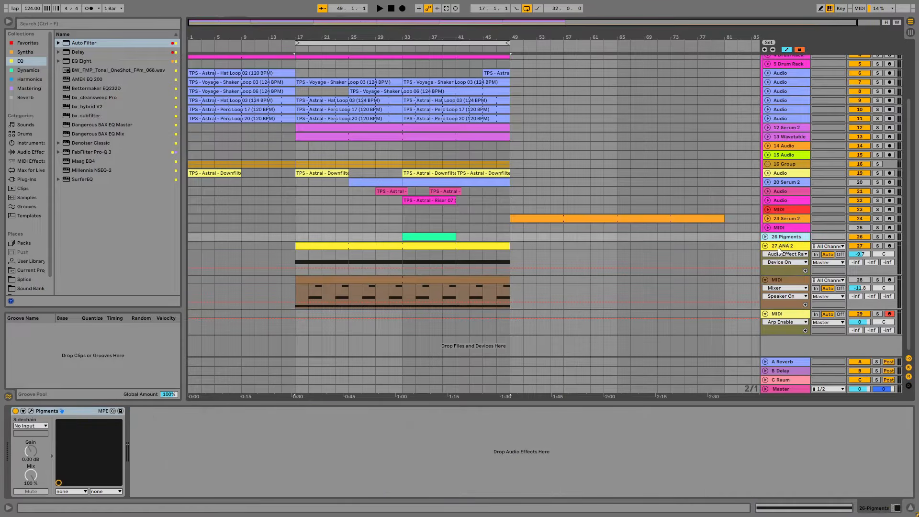
click(766, 237)
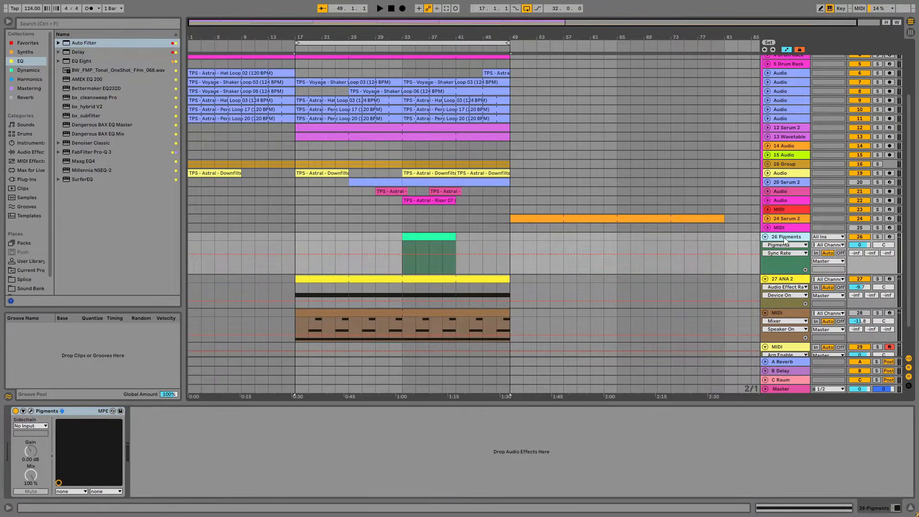
Examine the ANA 2 plug-in window on track 27, then the notes of that track's clip in an enlarged note editor
click(791, 281)
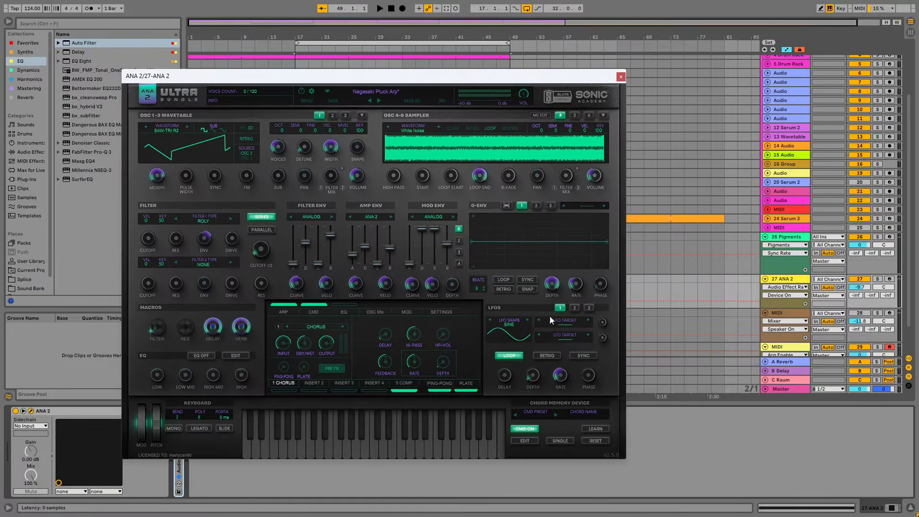
click(621, 76)
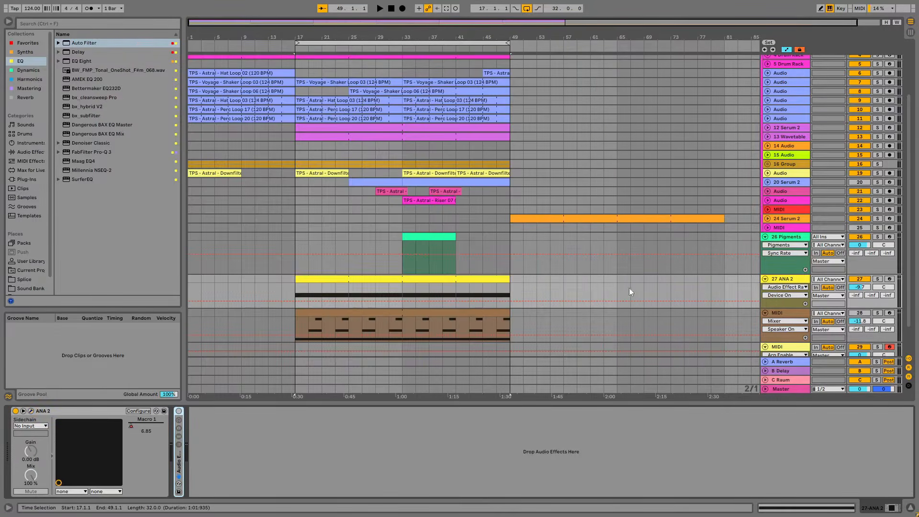
click(385, 280)
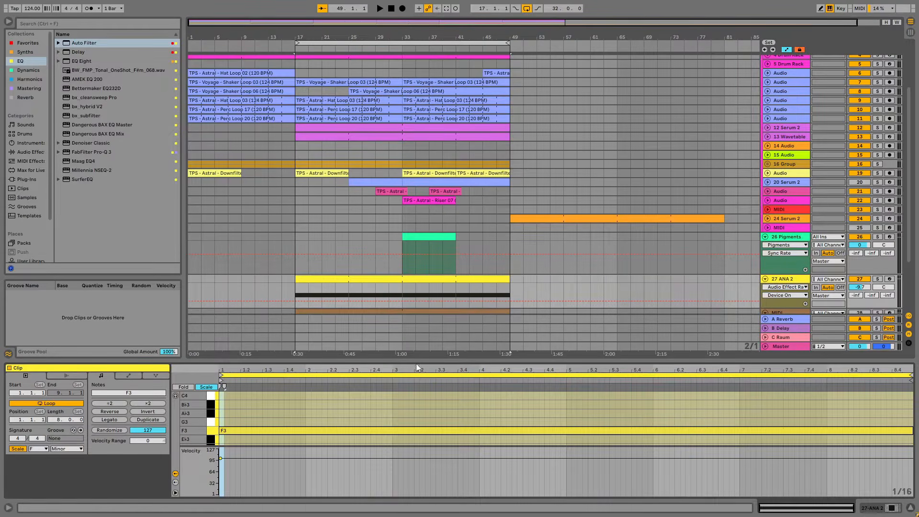
drag(415, 363, 415, 223)
scroll(313, 405, up, 5)
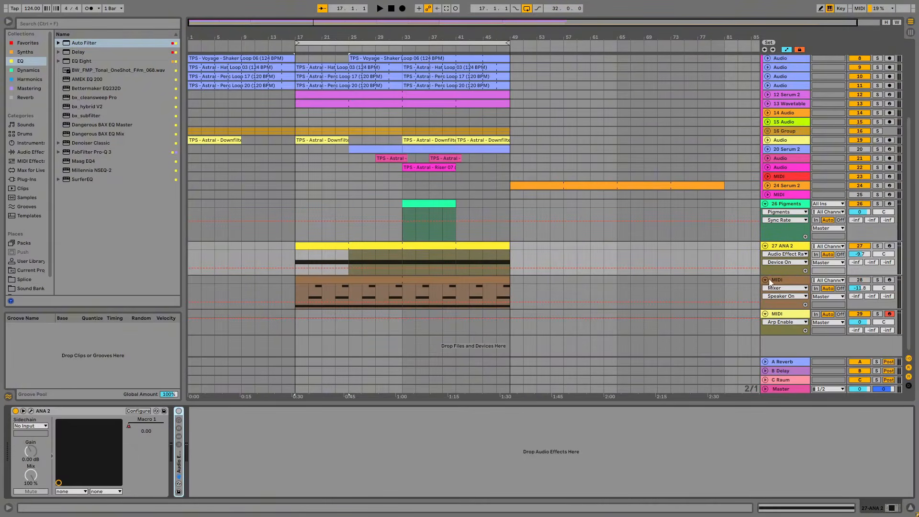
Solo and arm the 27 ANA 2 track and open the arpeggiator page of the ANA 2 plug-in
click(877, 246)
click(889, 245)
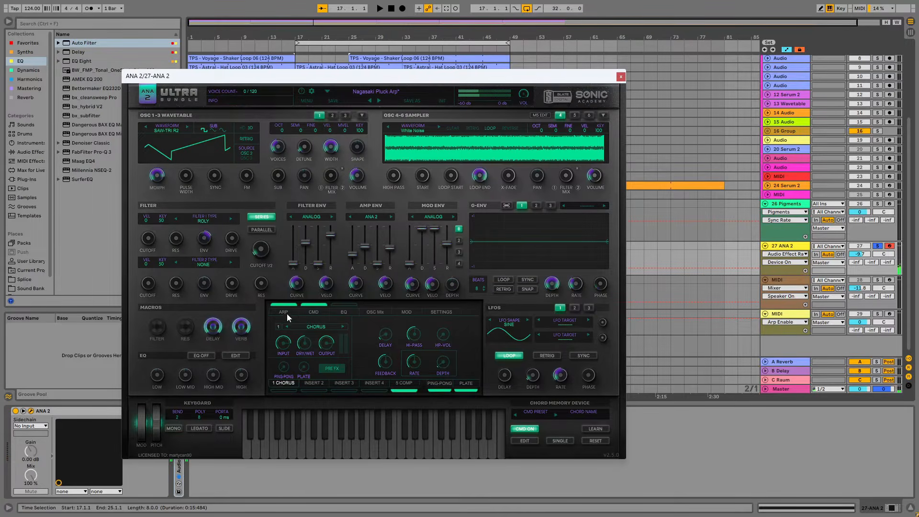
click(286, 314)
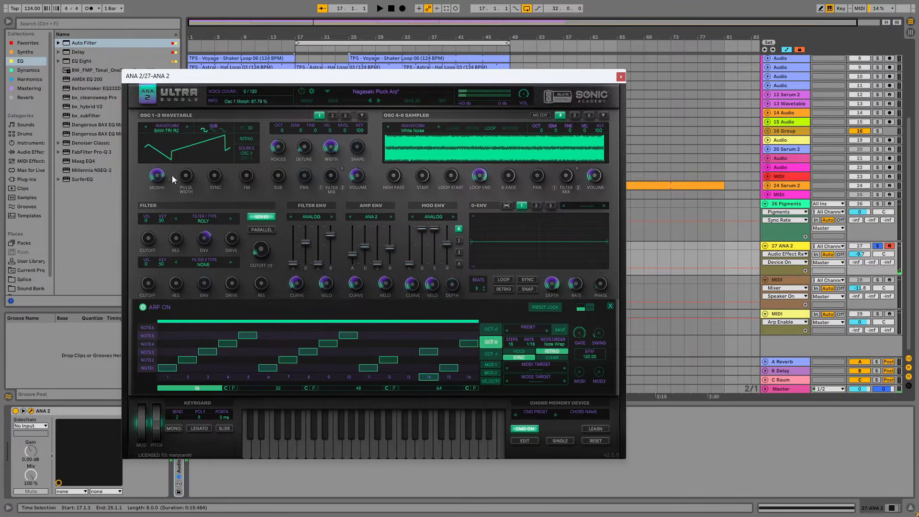
click(186, 97)
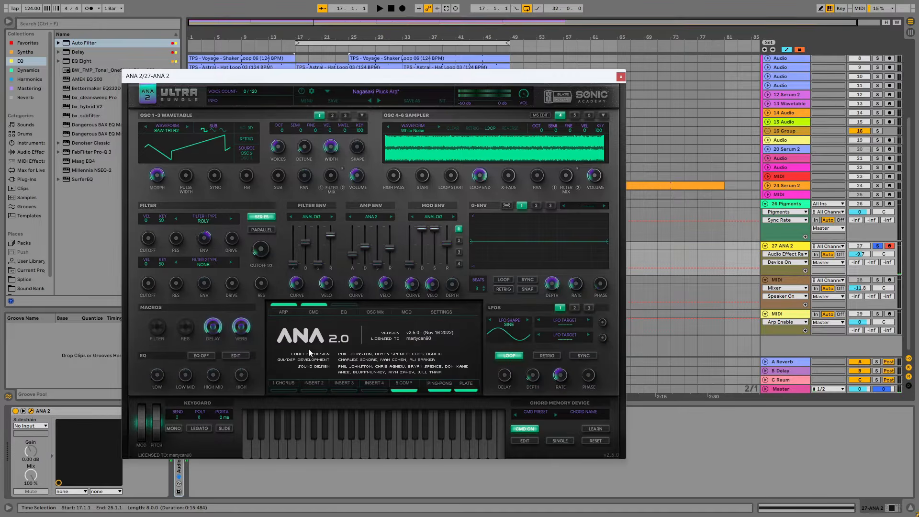
click(285, 383)
click(286, 313)
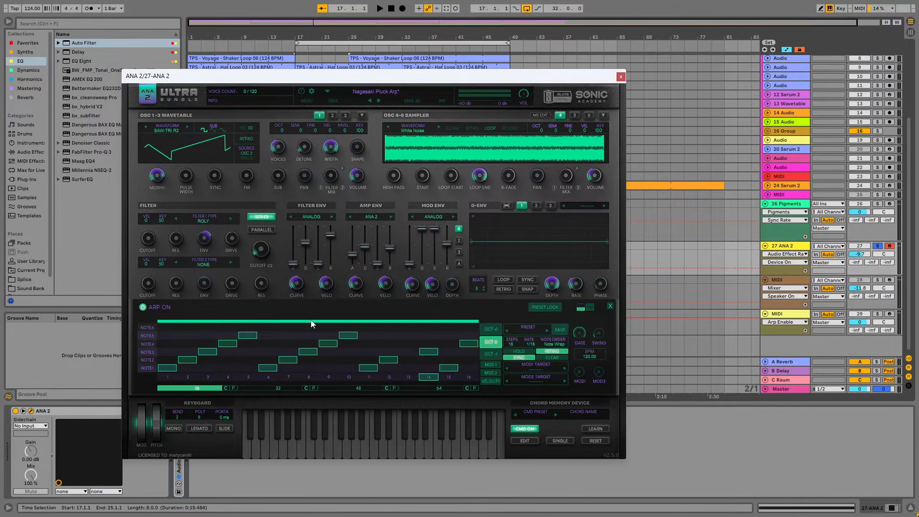
Play test notes and clear steps 3 and 7 in the ANA 2 arpeggiator pattern
key(f)
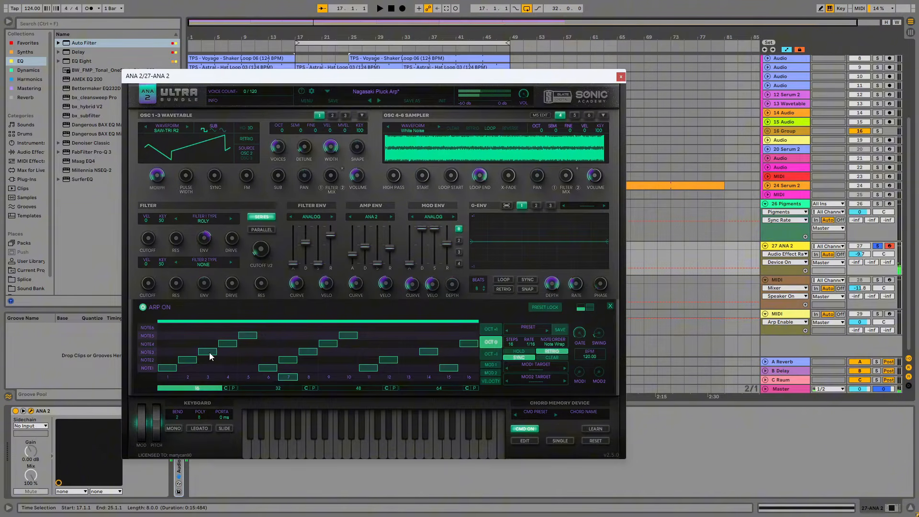
key(f)
key(f)
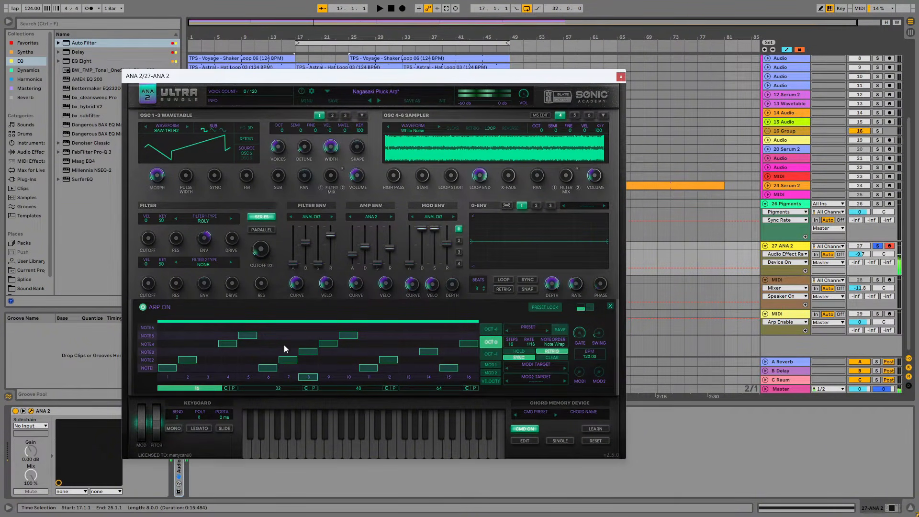
key(f)
click(311, 352)
click(311, 353)
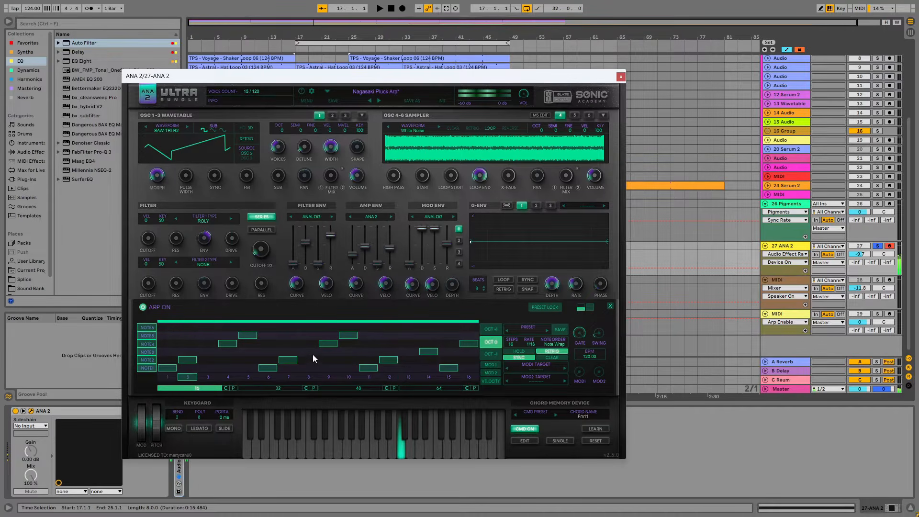
click(293, 360)
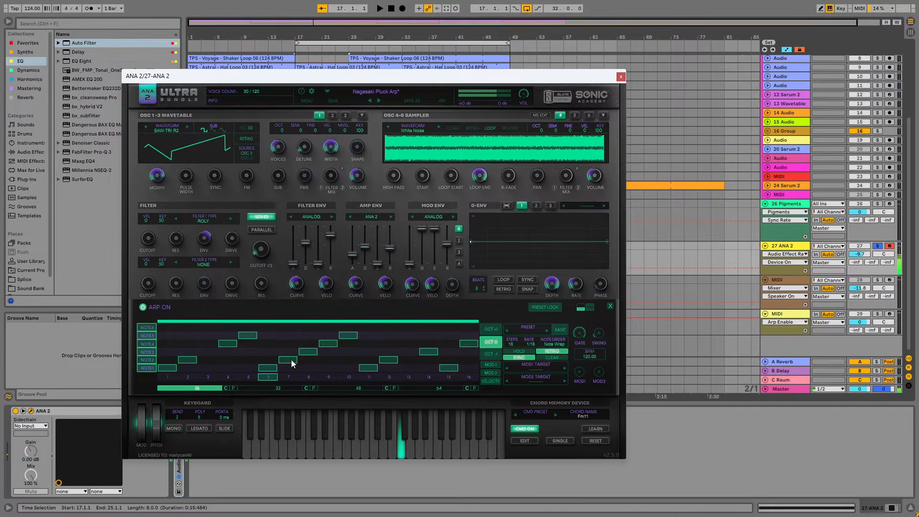
Add Note 3 at step 13 of the ANA 2 arpeggiator pattern and move step 14 to Note 4
click(412, 353)
click(429, 344)
click(433, 353)
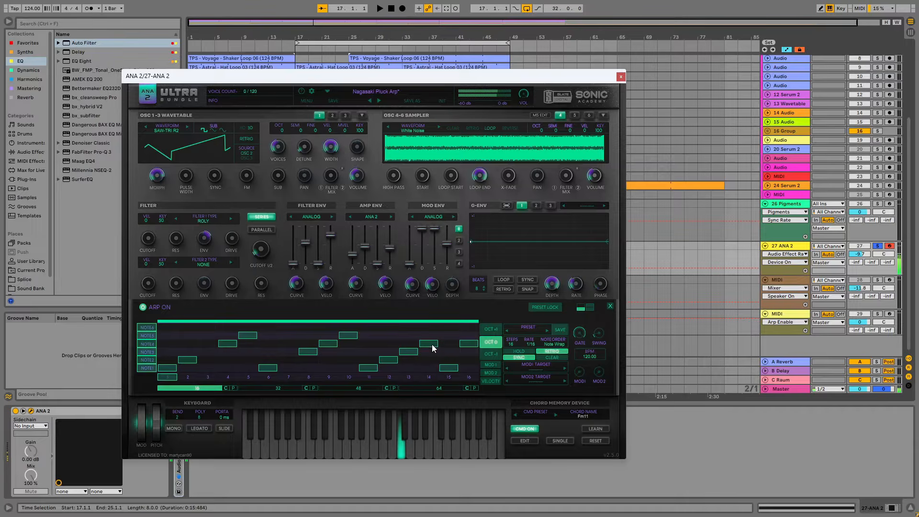
click(433, 343)
Unsolo the 27 ANA 2 track and reload the Nagasaki Pluck Arp preset by stepping through the neighbouring presets
click(620, 76)
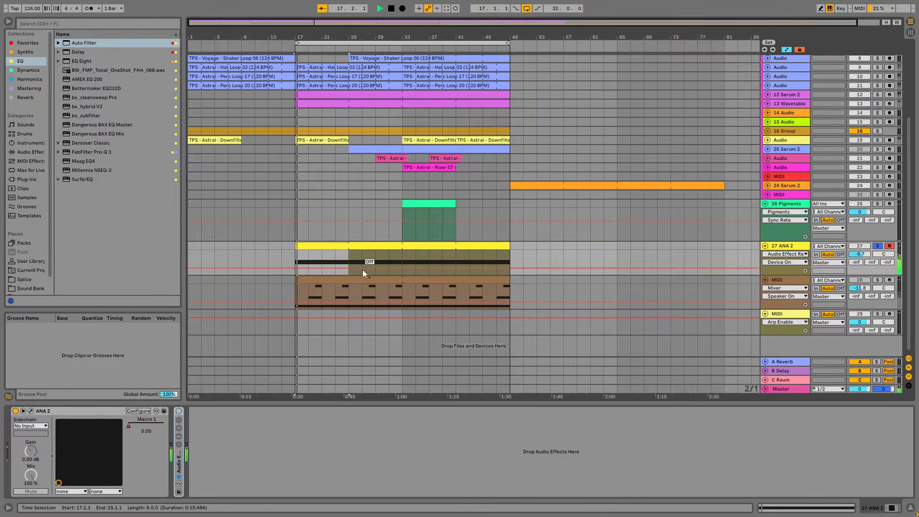
click(879, 246)
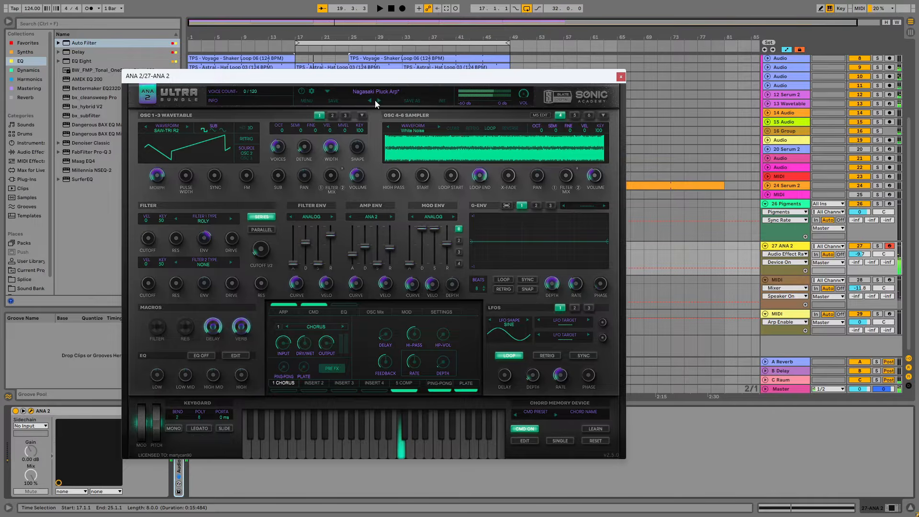
click(370, 100)
click(378, 101)
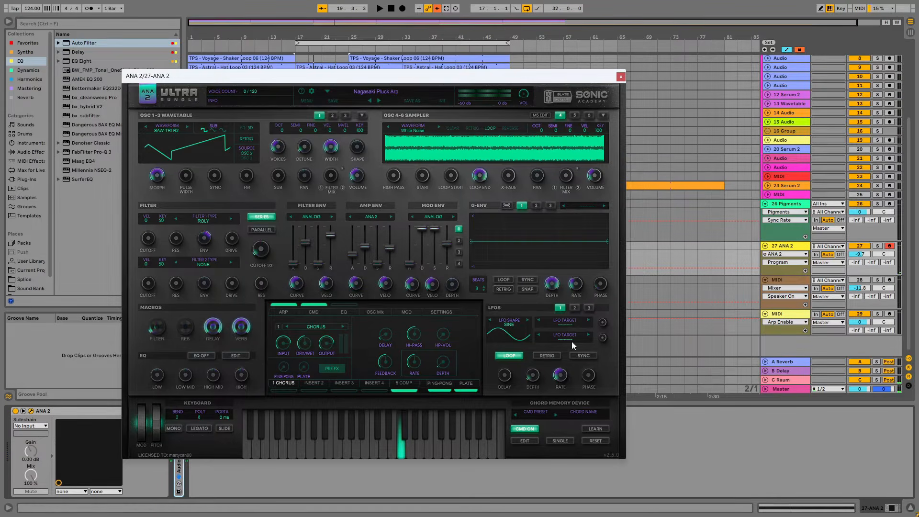
During playback, nudge ANA 2's Filter macro to bring up its automation, close the plug-in window and re-enable the Macro 1 automation
key(space)
mouse_move(157, 327)
mouse_down()
mouse_move(159, 346)
mouse_move(171, 335)
mouse_move(159, 329)
mouse_up()
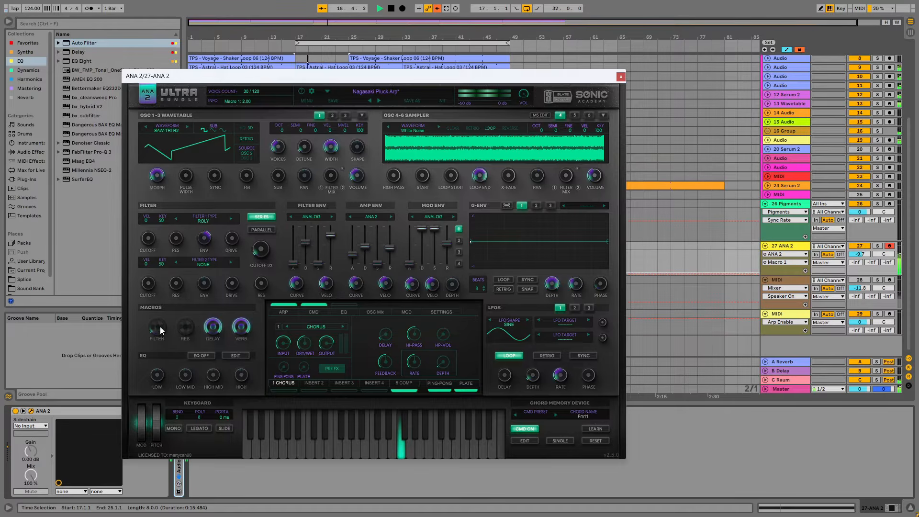
right_click(160, 326)
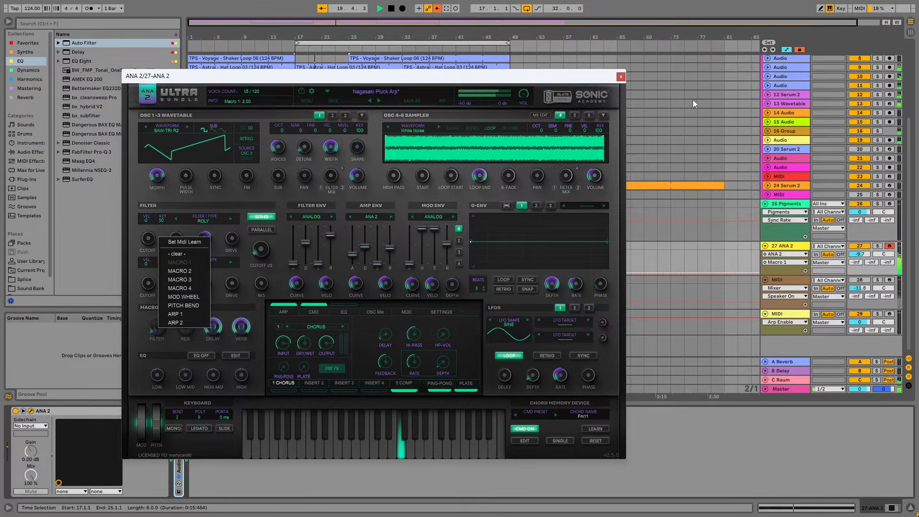
click(621, 77)
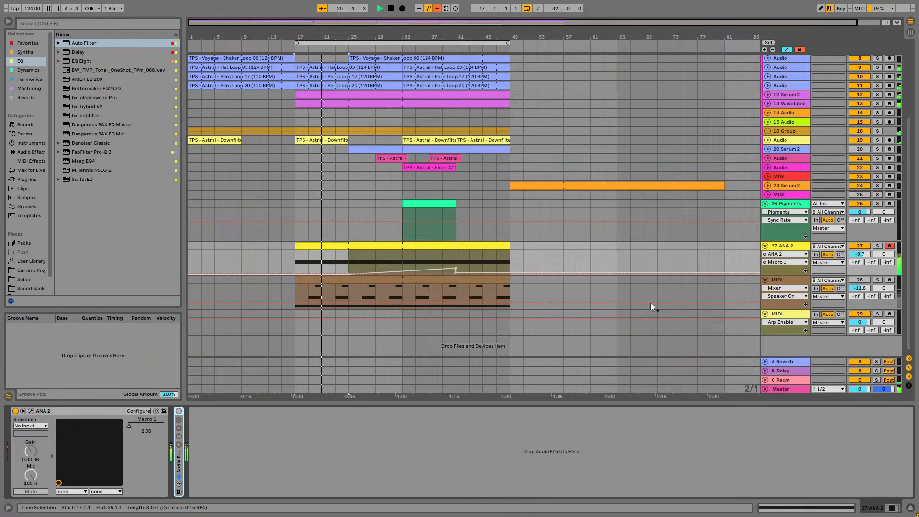
right_click(129, 425)
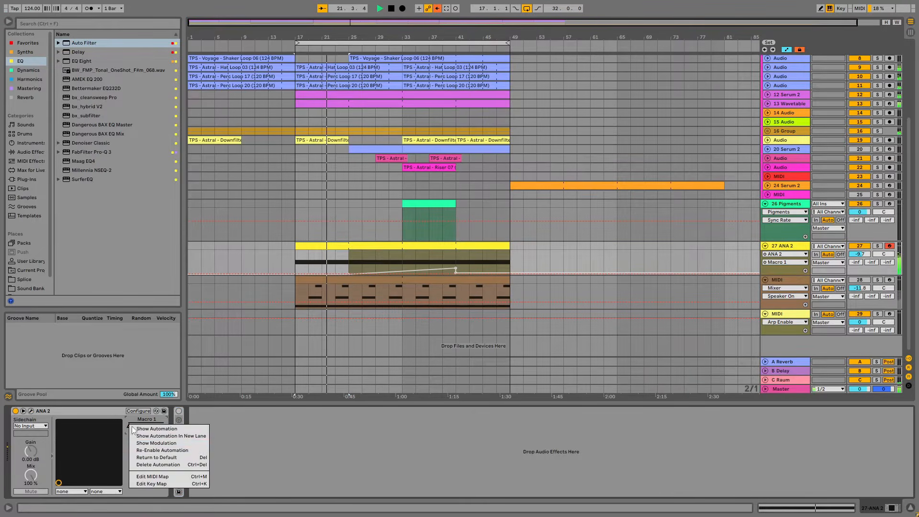
click(185, 454)
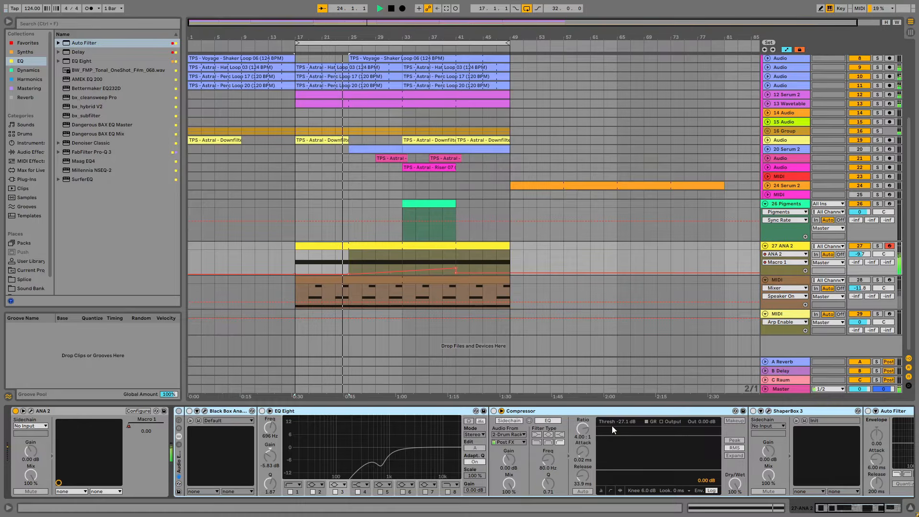
Switch on the Audio Effect Rack of the 27 ANA 2 track and audition the arrangement from bars 17, 25 and 33
key(space)
click(179, 411)
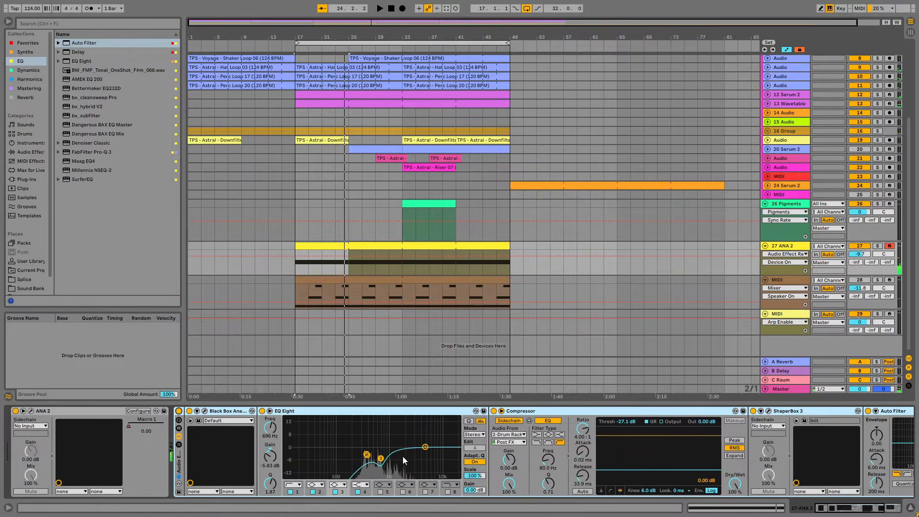
key(space)
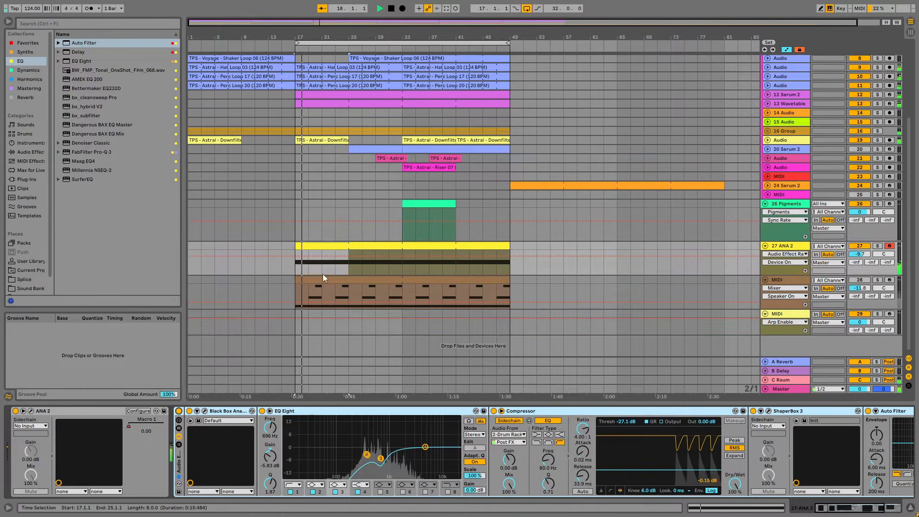
click(349, 267)
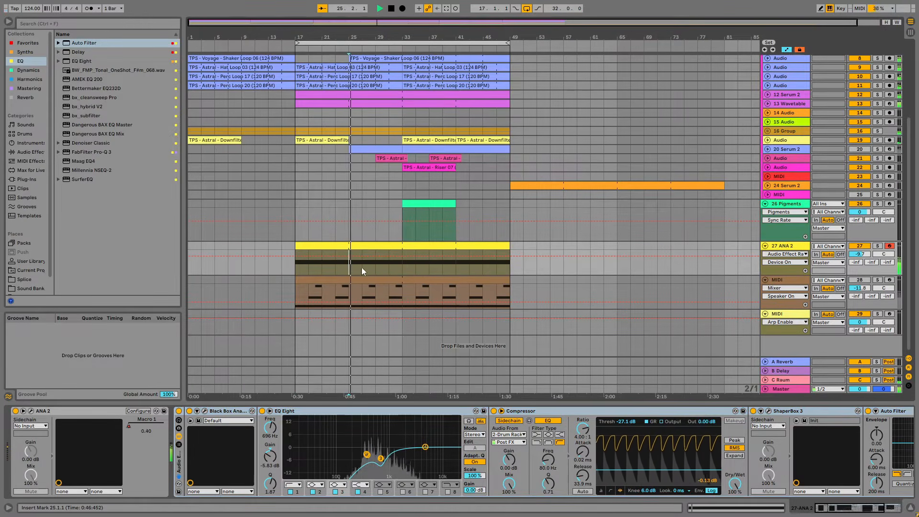
click(402, 269)
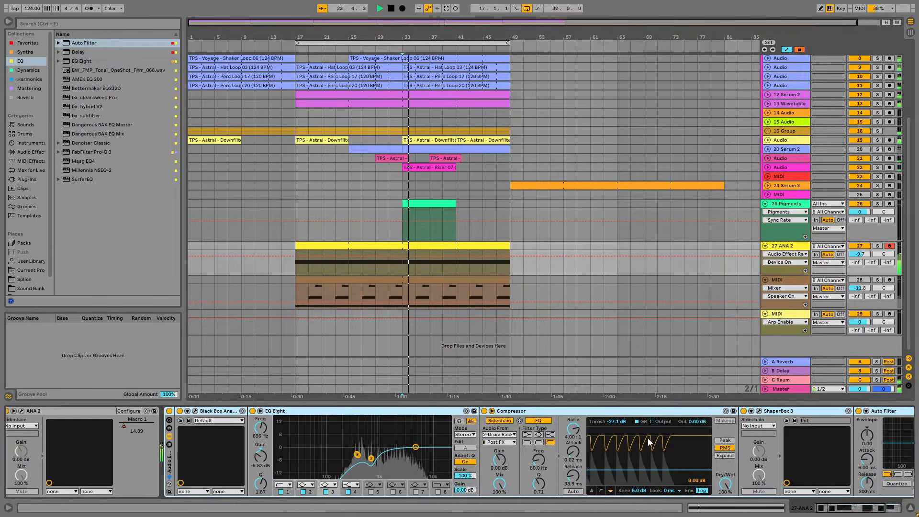
scroll(647, 434, down, 3)
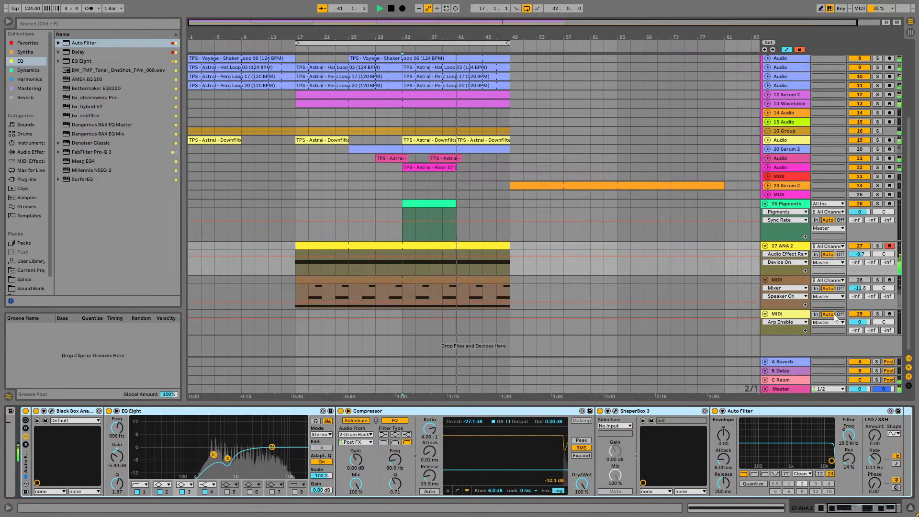
key(space)
Mute the 27 ANA 2 track and solo the MIDI track 28
click(859, 246)
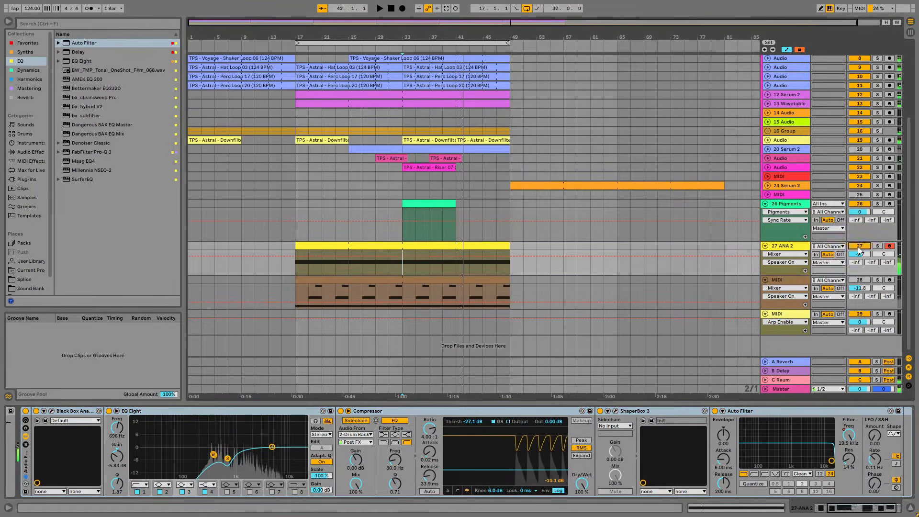
click(786, 282)
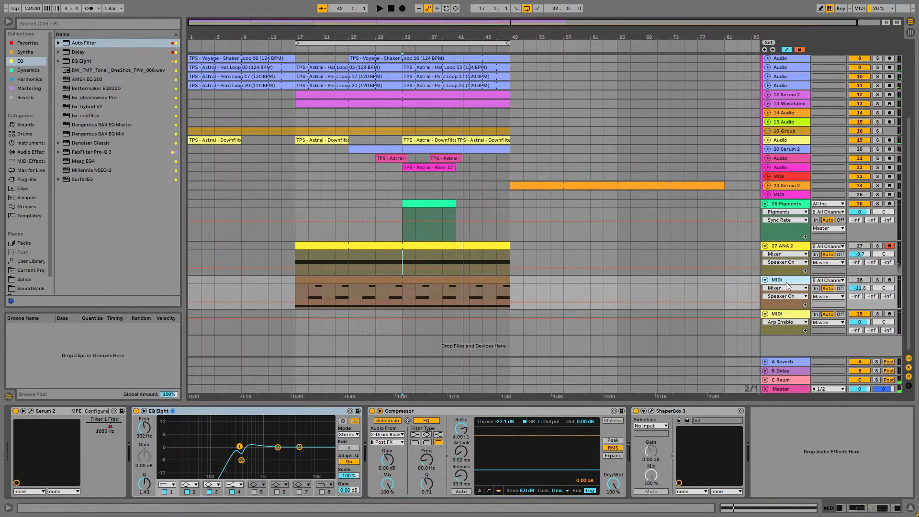
click(878, 280)
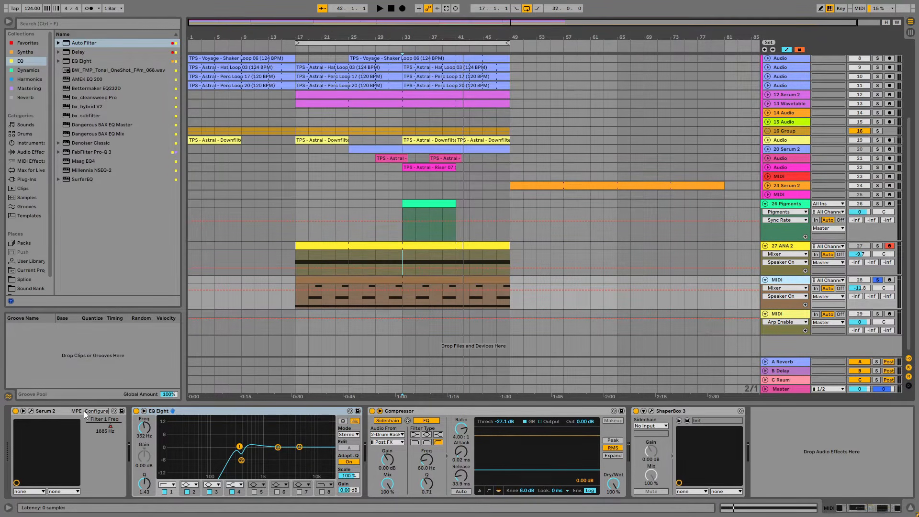
Open the Serum 2 plug-in window of MIDI track 28 and arm that track
click(31, 411)
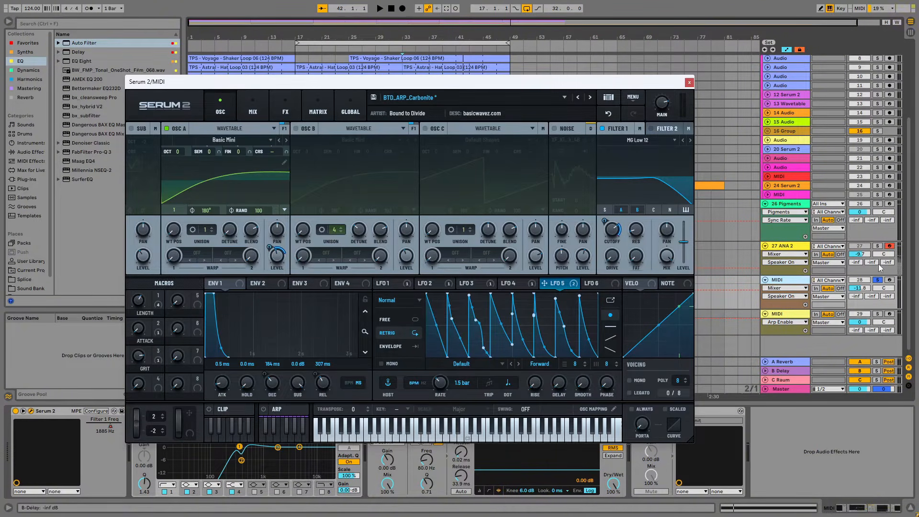
click(889, 280)
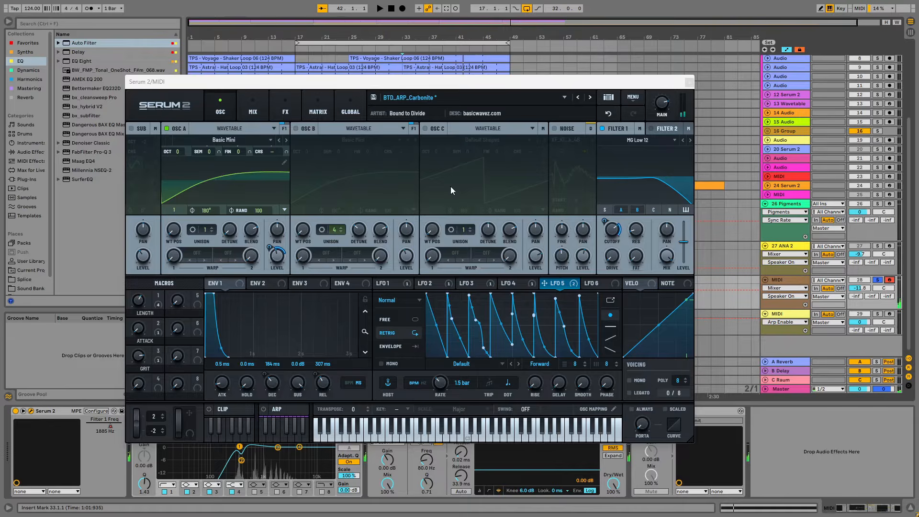
drag(430, 87, 465, 59)
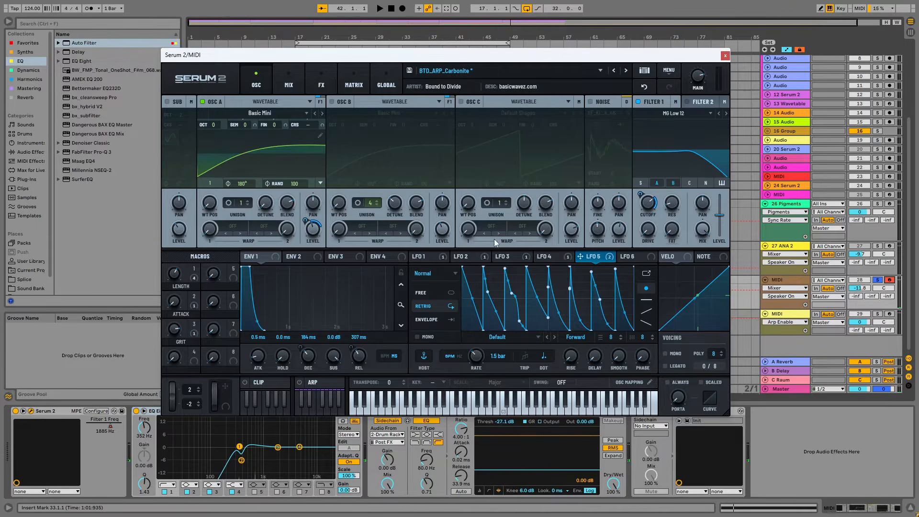
Examine the shapes of Serum 2's LFOs 4, 3, 2 and 1, and return to LFO 5
click(552, 256)
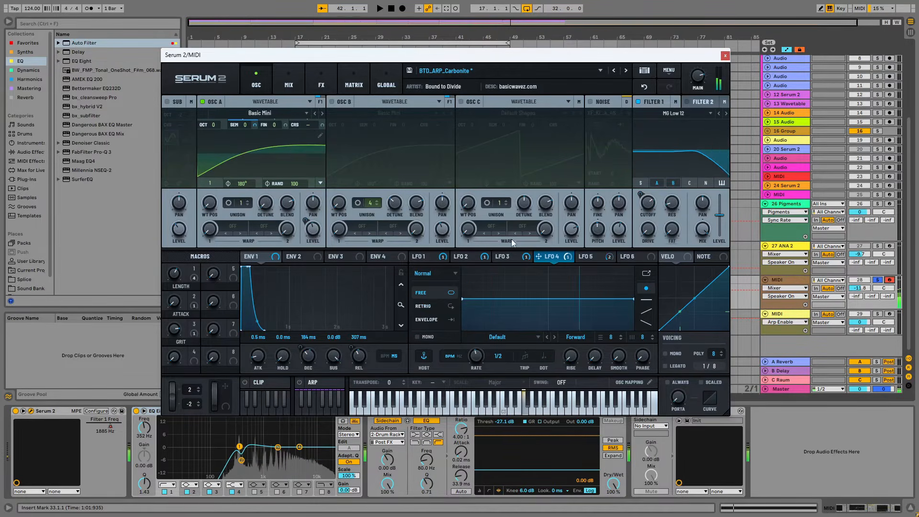
click(515, 257)
click(466, 258)
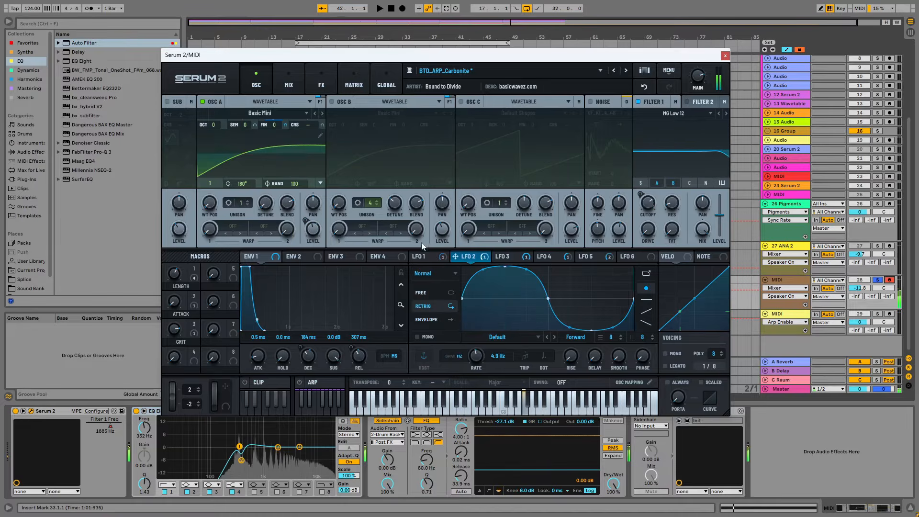
click(426, 256)
click(544, 254)
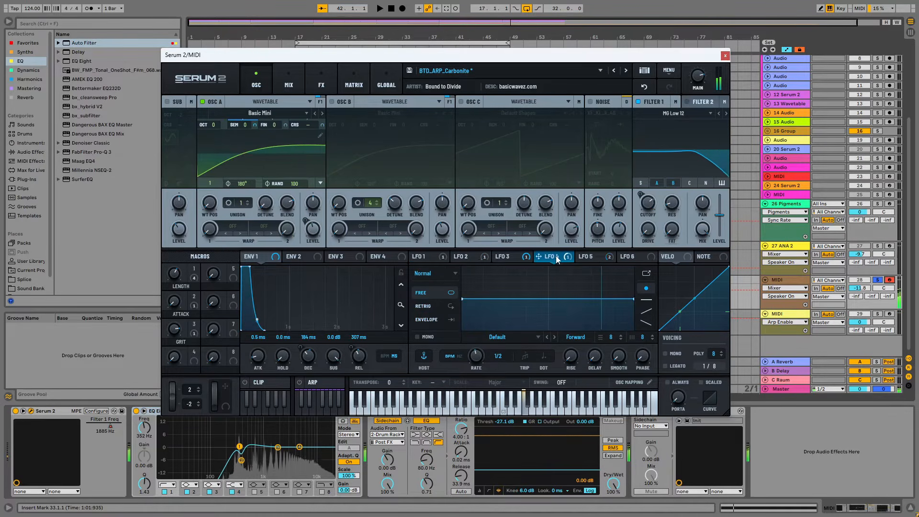
click(595, 257)
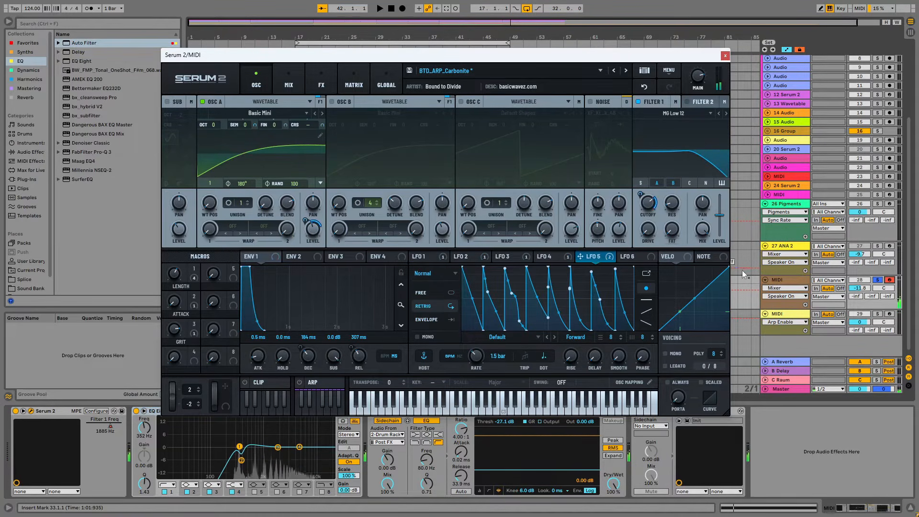
Try modulating oscillator A's coarse pitch with LFO 5, and remove all modulators from that control
drag(588, 258, 322, 125)
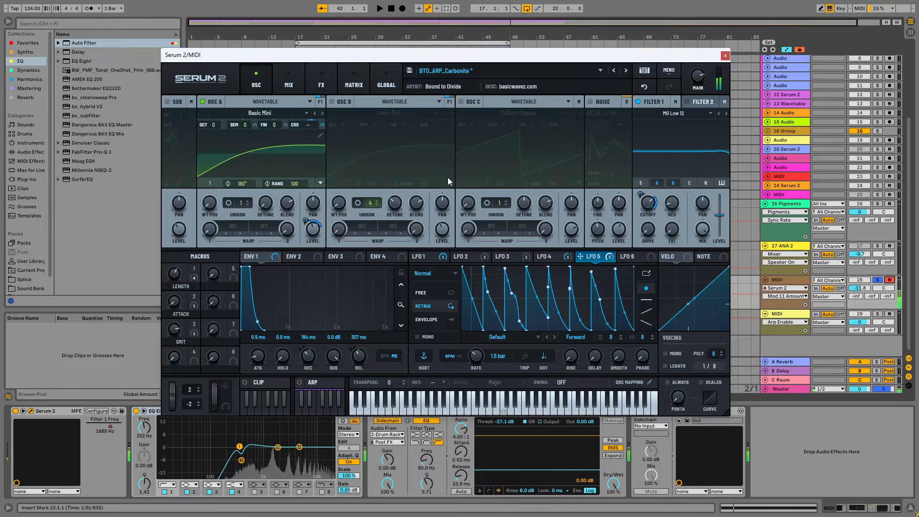
drag(322, 125, 320, 141)
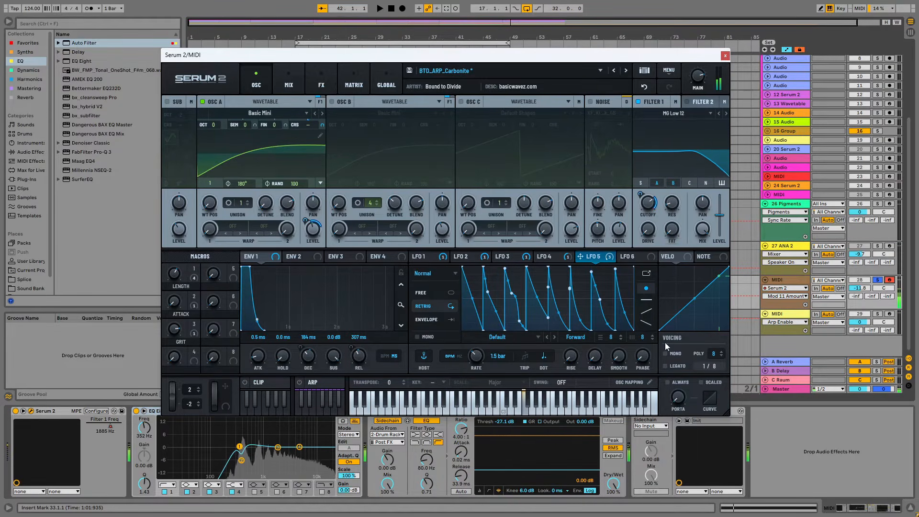
right_click(321, 124)
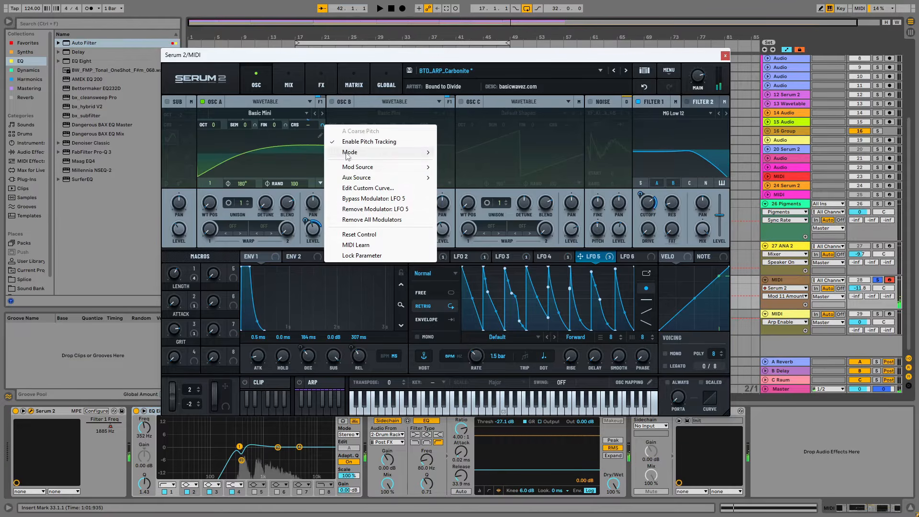
click(385, 220)
Play the arrangement from bar 33, close the Serum 2 window and view the notes of track 28's MIDI clip
key(space)
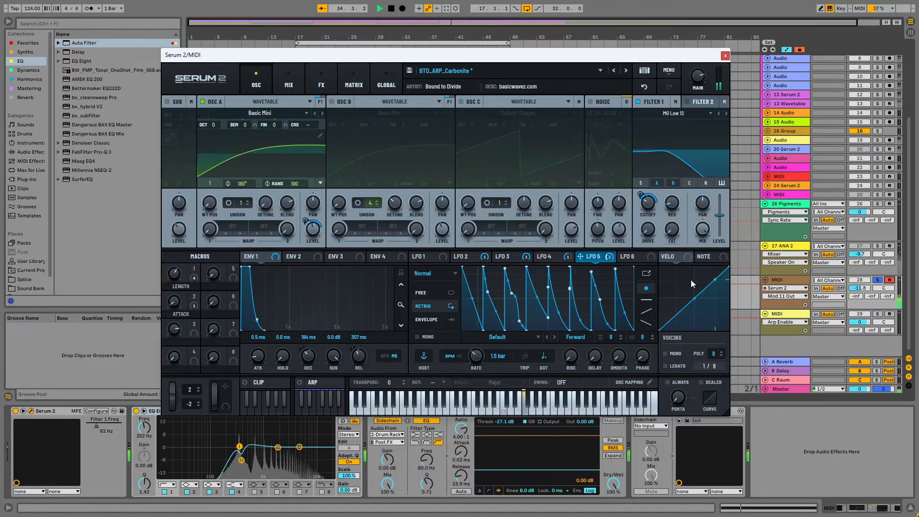
click(725, 55)
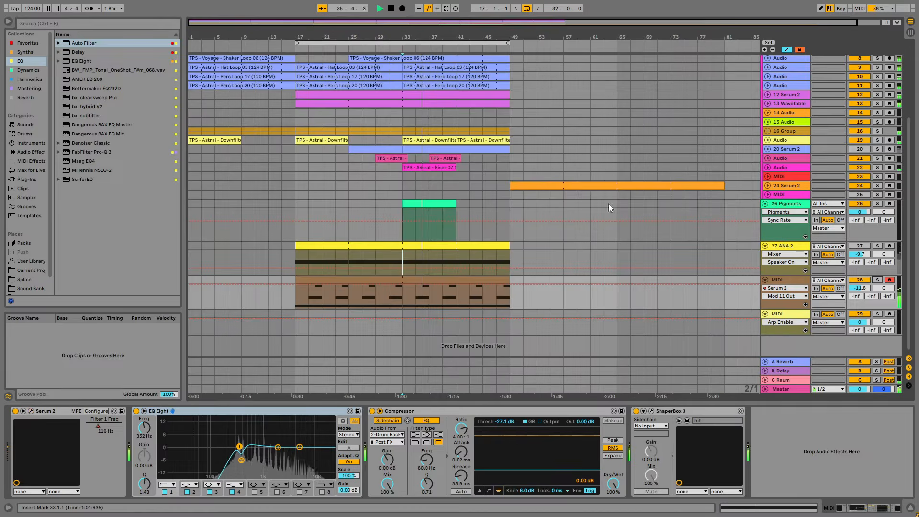
double_click(434, 285)
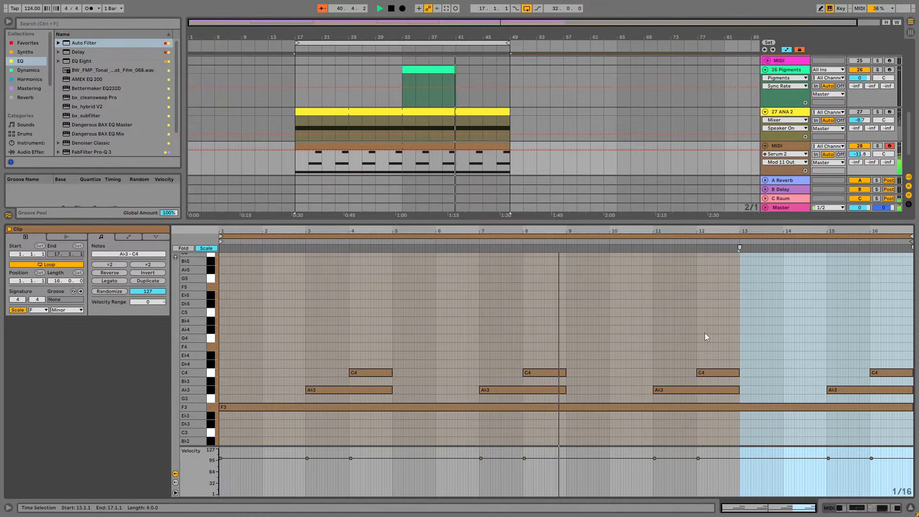
drag(688, 222, 699, 362)
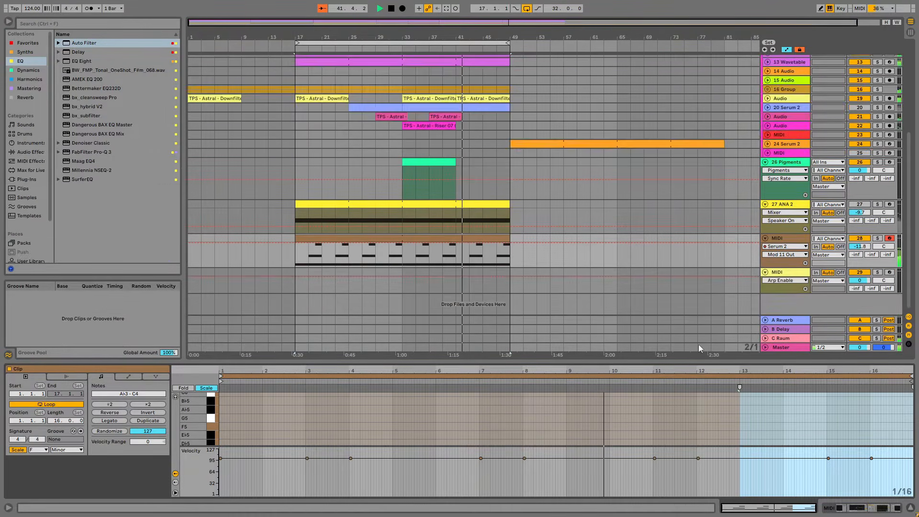
Show the device chain of MIDI track 28 and stop the playback
key(shift+Tab)
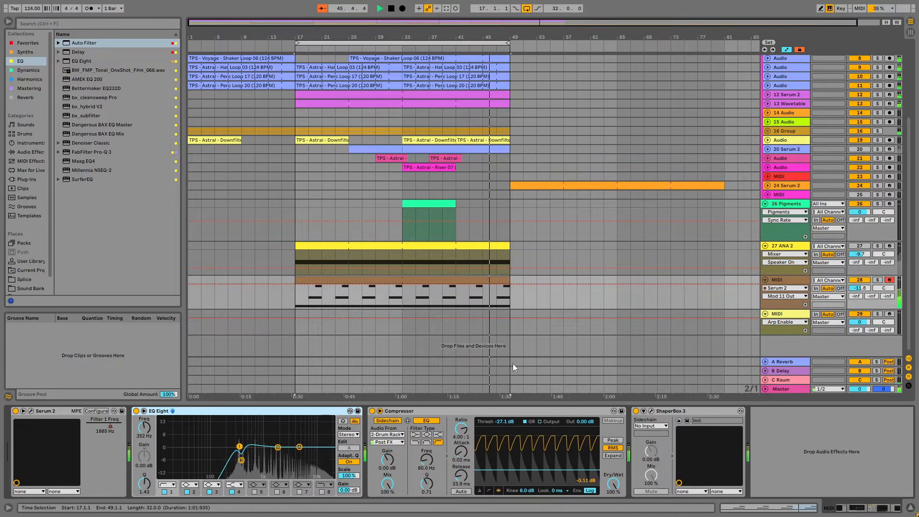
key(space)
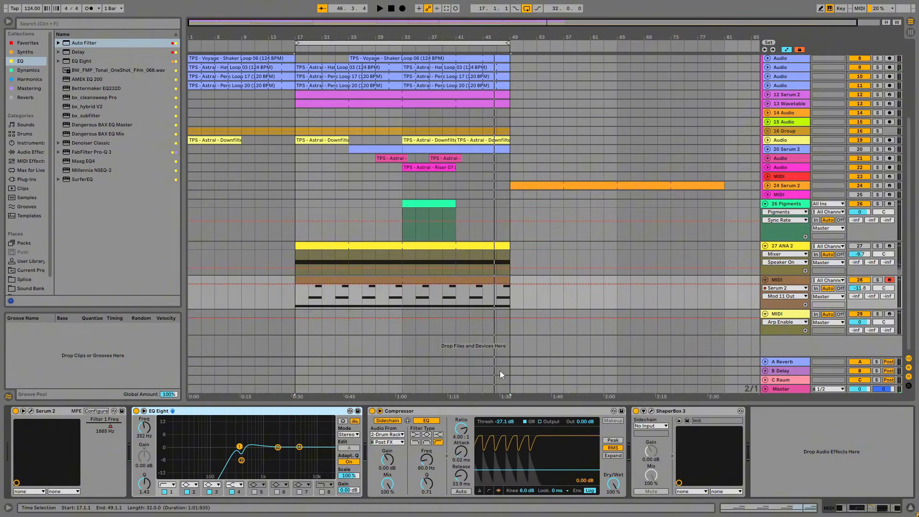
Play the arrangement briefly from Pigments track 26's clip at bar 33 with the solo off, and examine the plug-in's arpeggiator before closing it
click(833, 237)
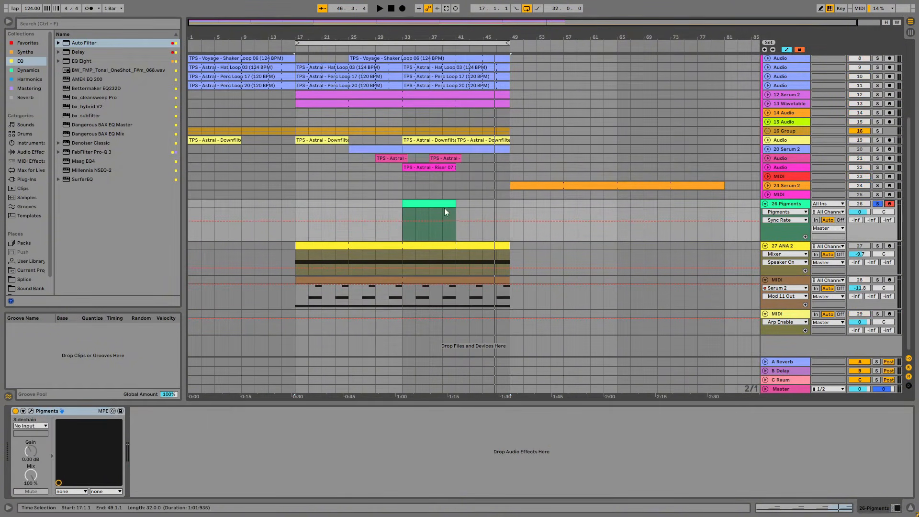
click(444, 208)
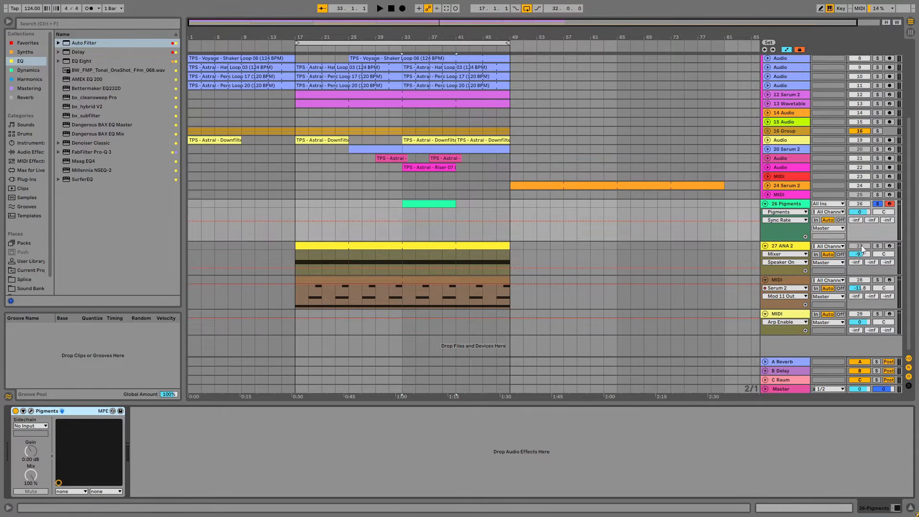
key(s)
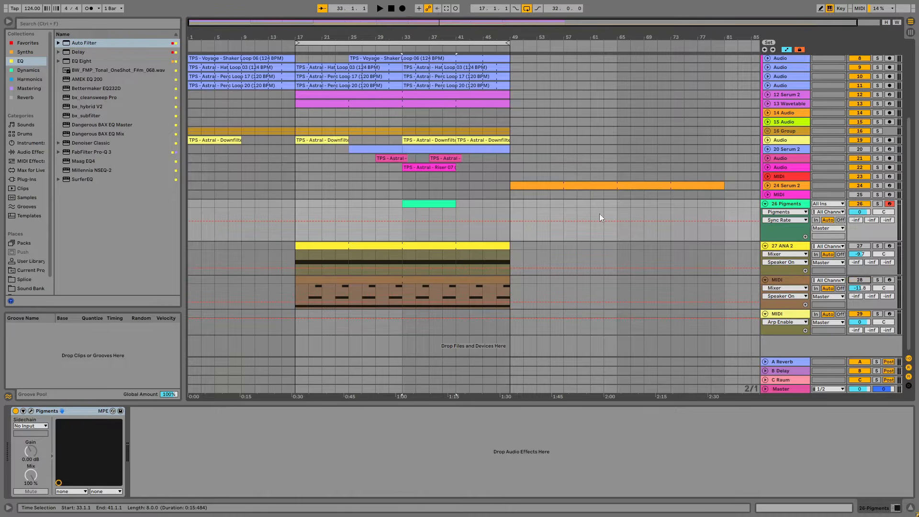
click(403, 220)
key(space)
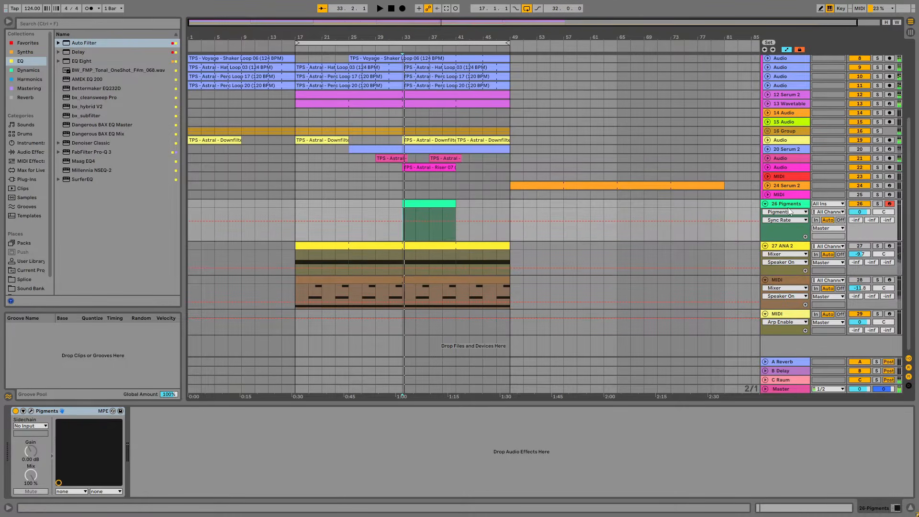
click(32, 411)
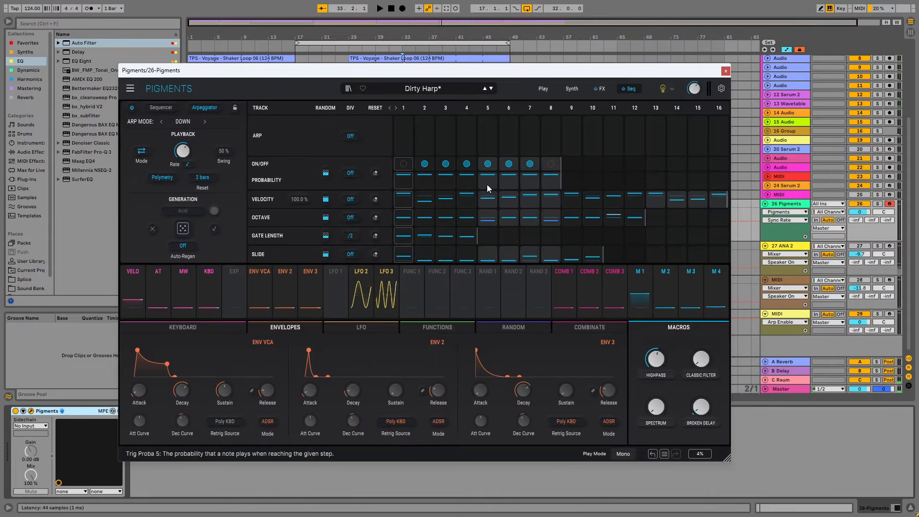
click(726, 71)
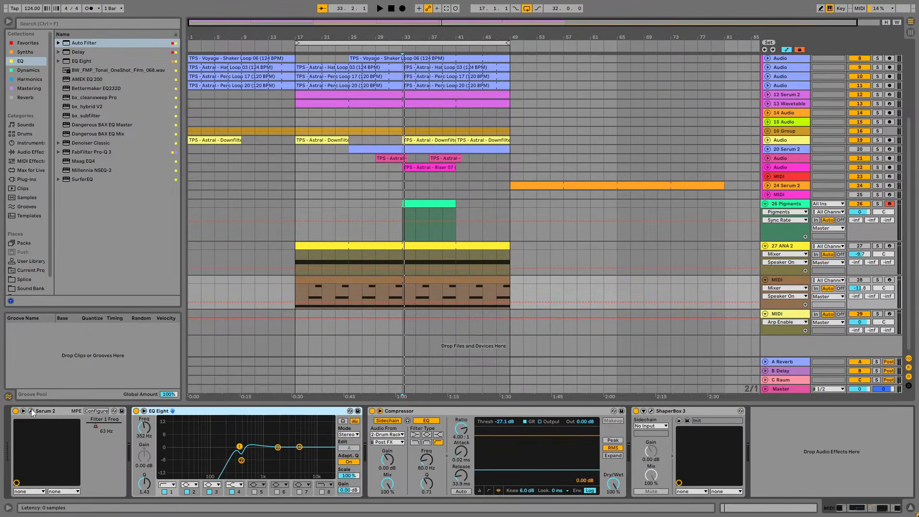
Open Serum 2 on MIDI track 28, display its arpeggiator settings and solo the track
click(30, 411)
click(320, 384)
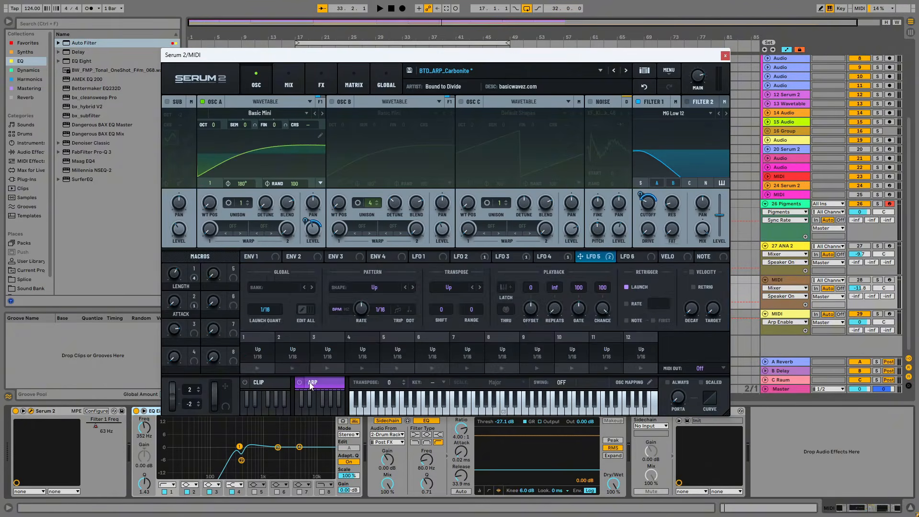
click(877, 280)
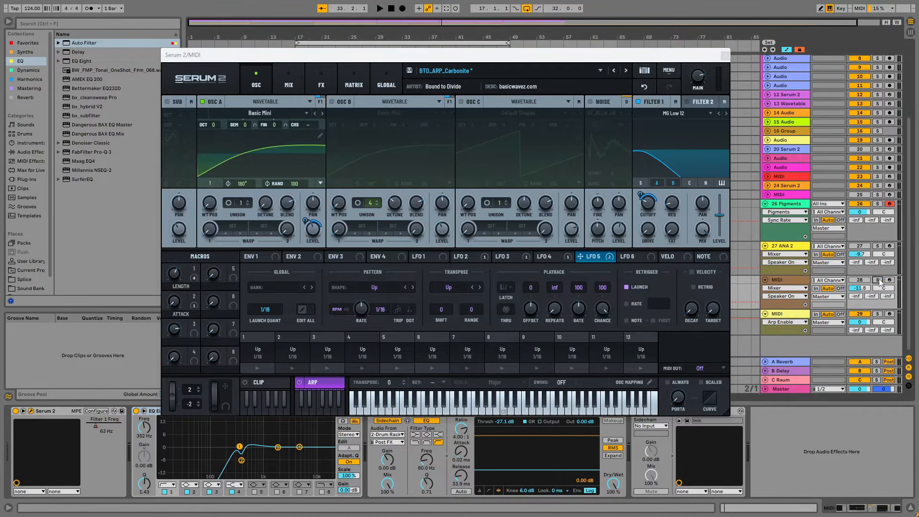
Solo and arm MIDI track 29, load the 5 Note 8 Step arpeggiator bank in its Serum 2 and close the plug-in window
click(803, 320)
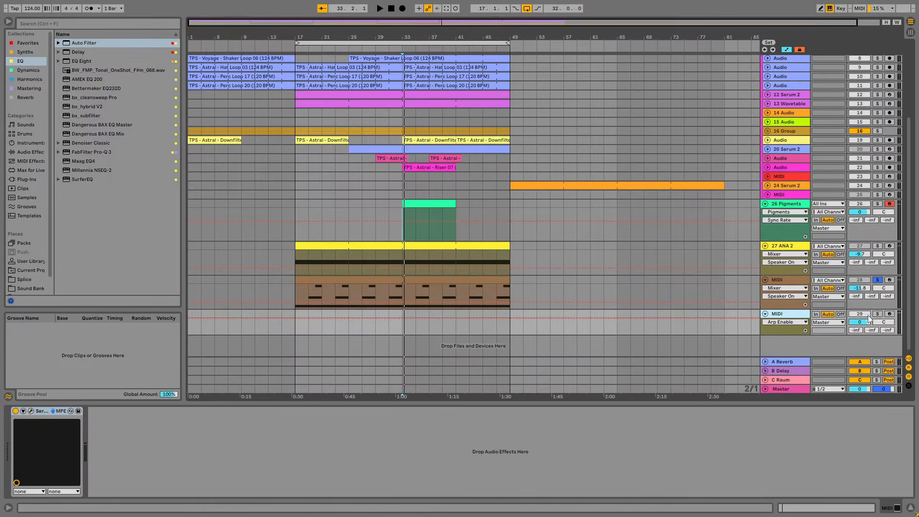
click(36, 411)
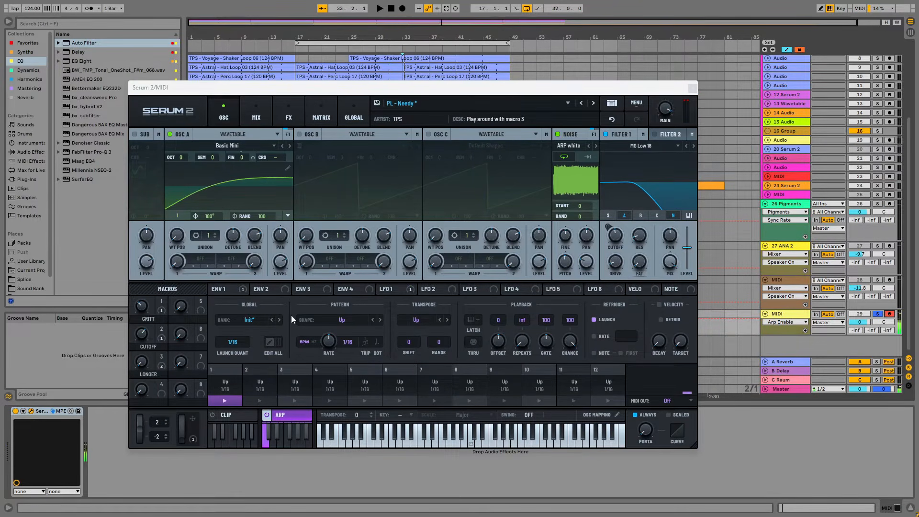
click(280, 320)
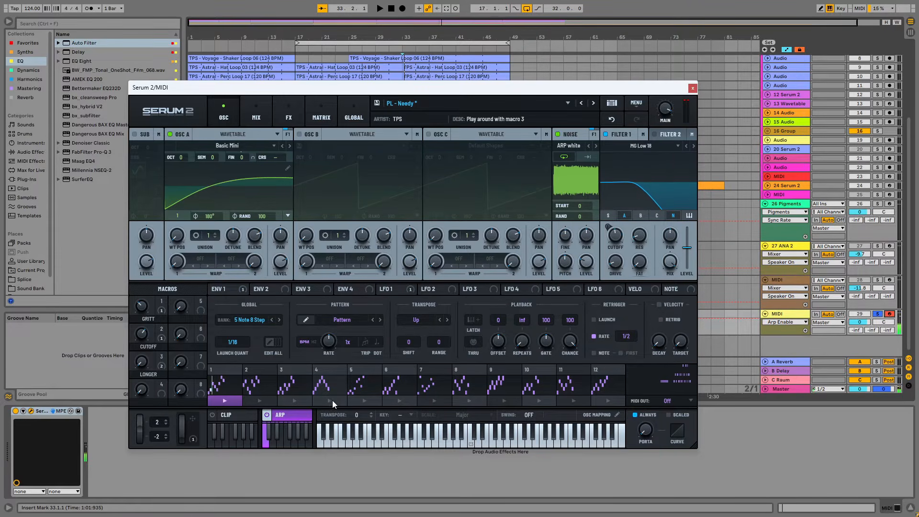
click(693, 88)
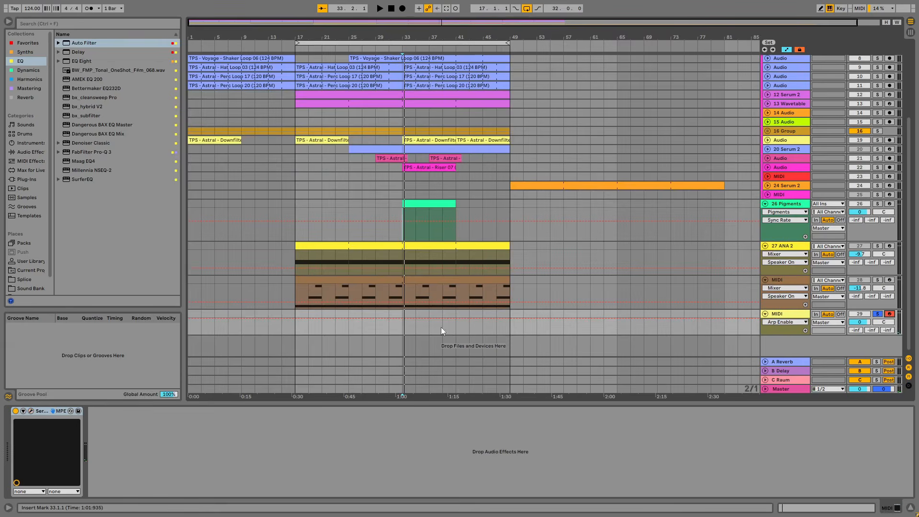
Hide the automation lanes and create an empty six-bar MIDI clip from bar 33 to 39 on track 29
click(783, 49)
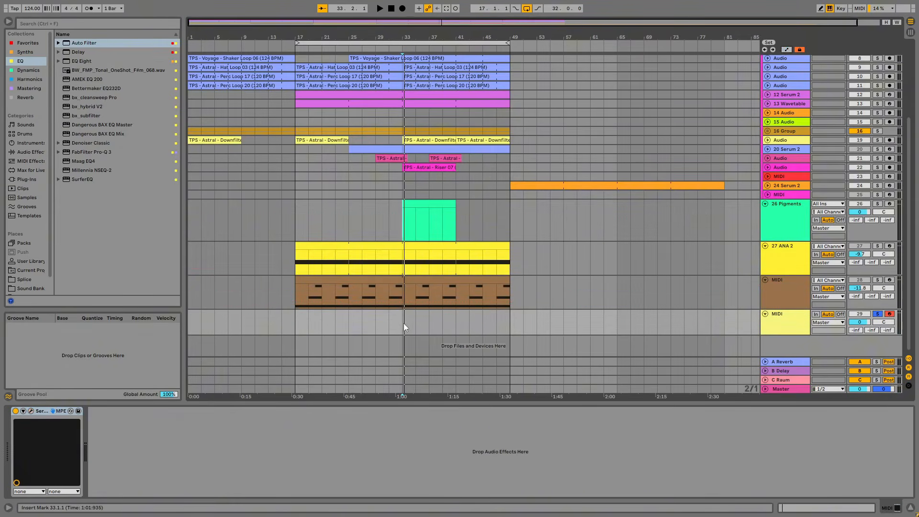
drag(403, 323, 460, 323)
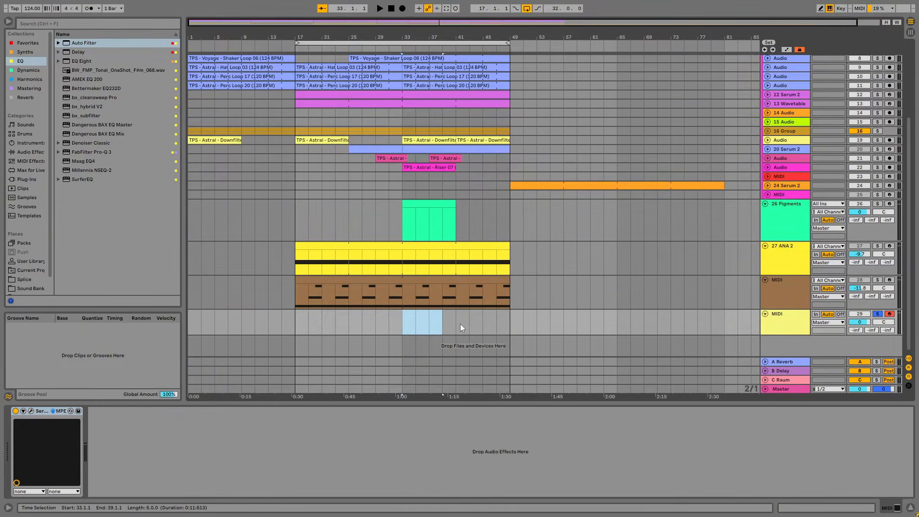
key(ctrl+shift+m)
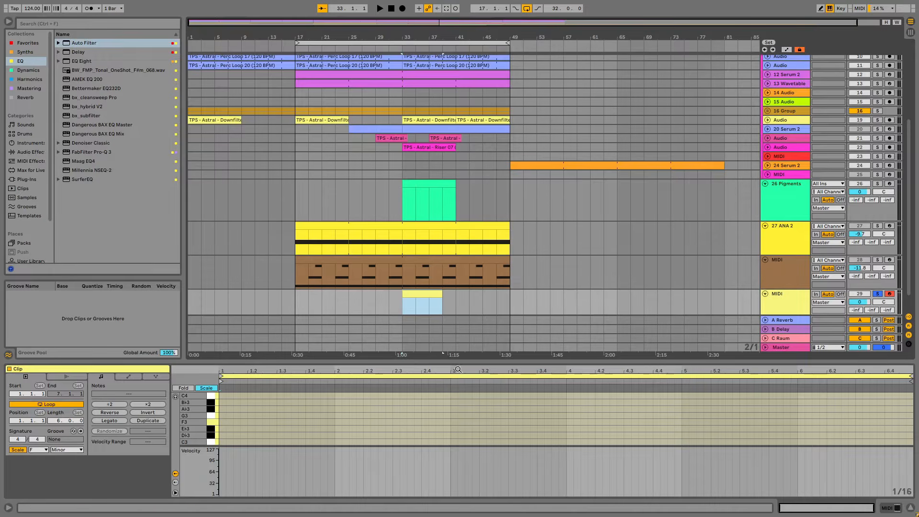
Draw one-bar F3, A♭3 and C4 notes at the start of track 29's clip and play the chord
scroll(355, 436, down, 2)
drag(317, 358, 287, 144)
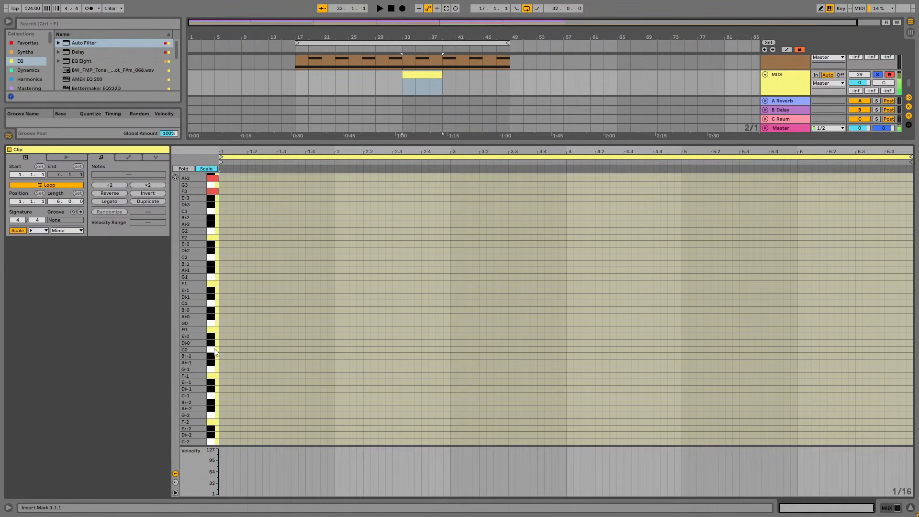
double_click(222, 247)
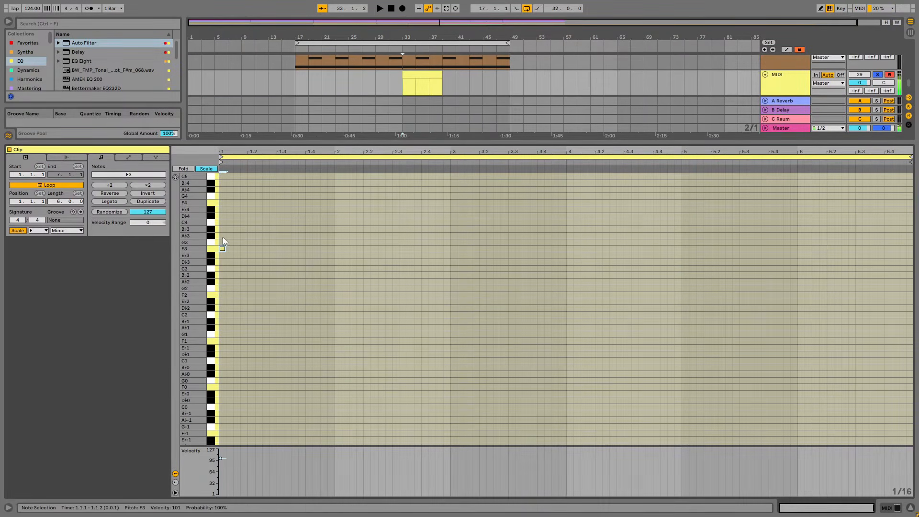
double_click(222, 237)
double_click(222, 223)
drag(236, 211, 319, 223)
key(space)
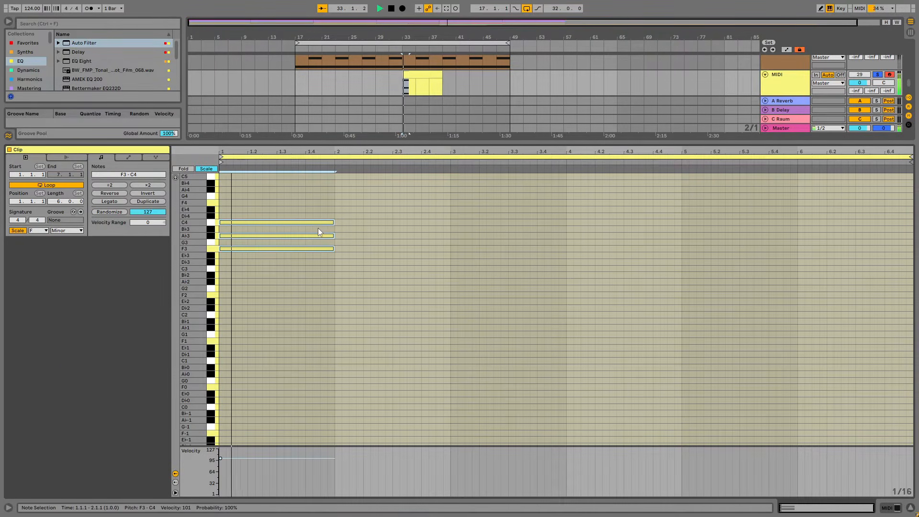
click(319, 223)
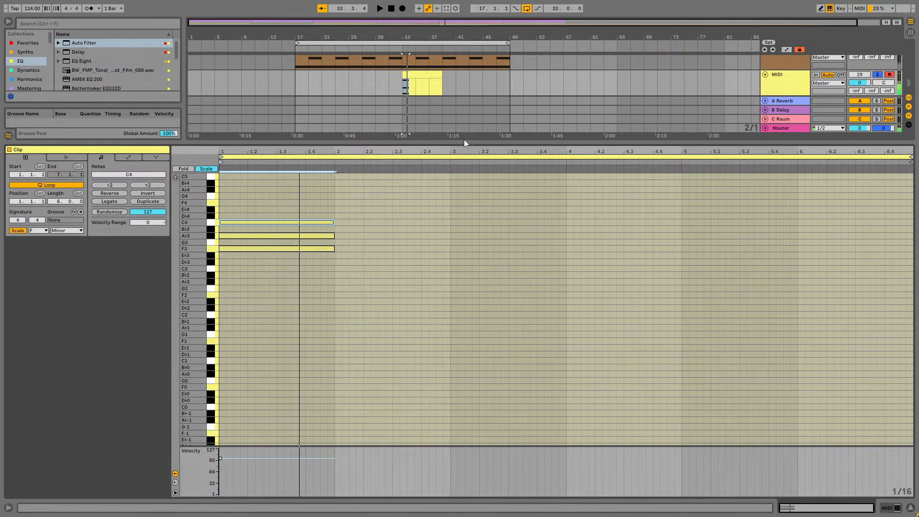
Reopen Serum 2 on track 29 and audition arpeggiator patterns 2 to 5 while the clip plays, ending on pattern 5
drag(464, 141, 464, 407)
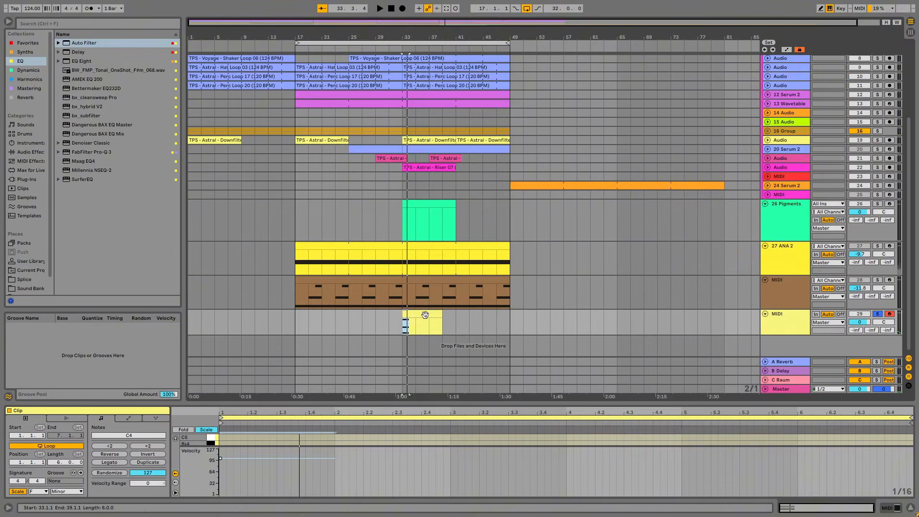
click(783, 328)
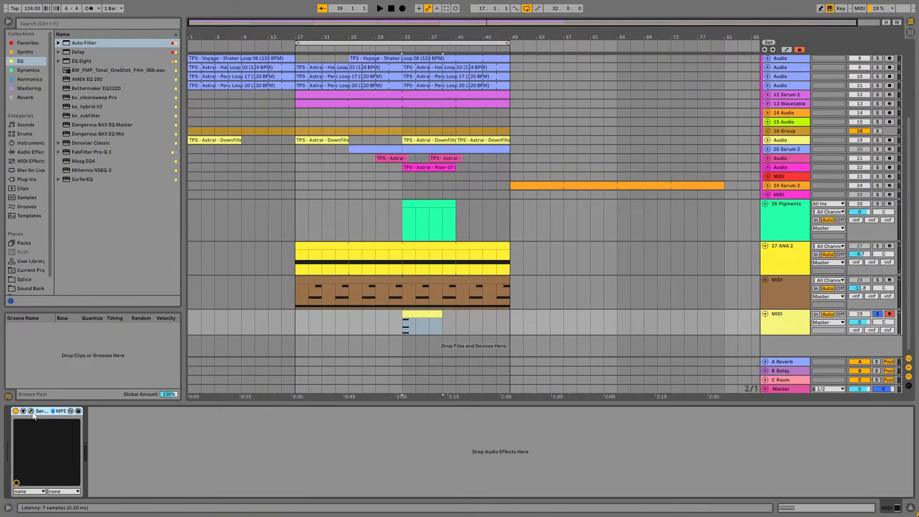
click(31, 411)
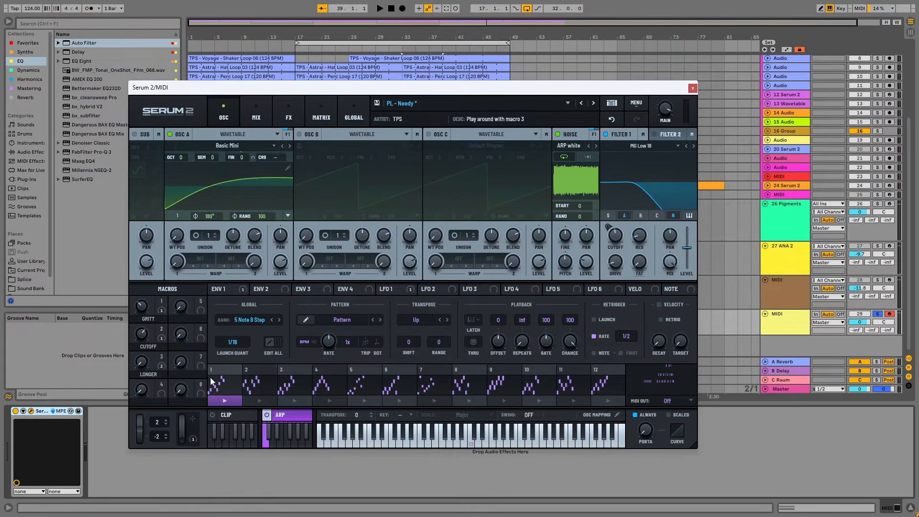
click(258, 401)
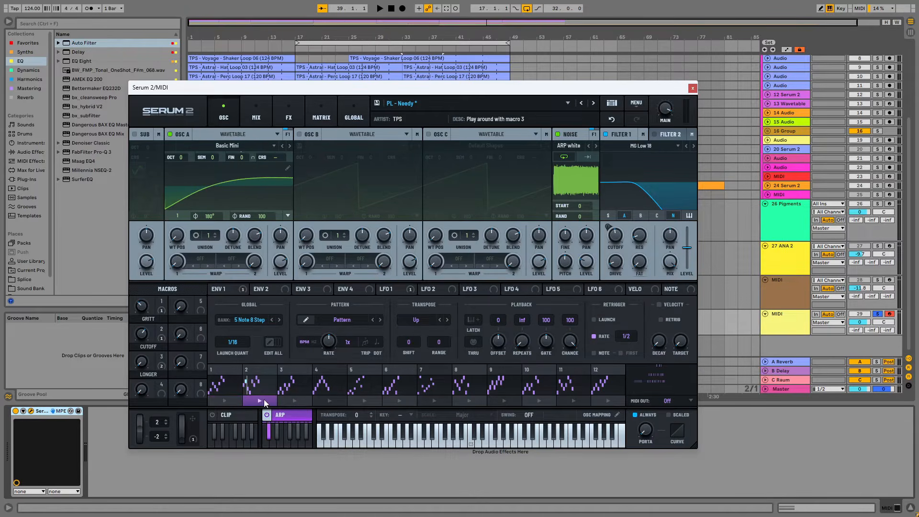
key(space)
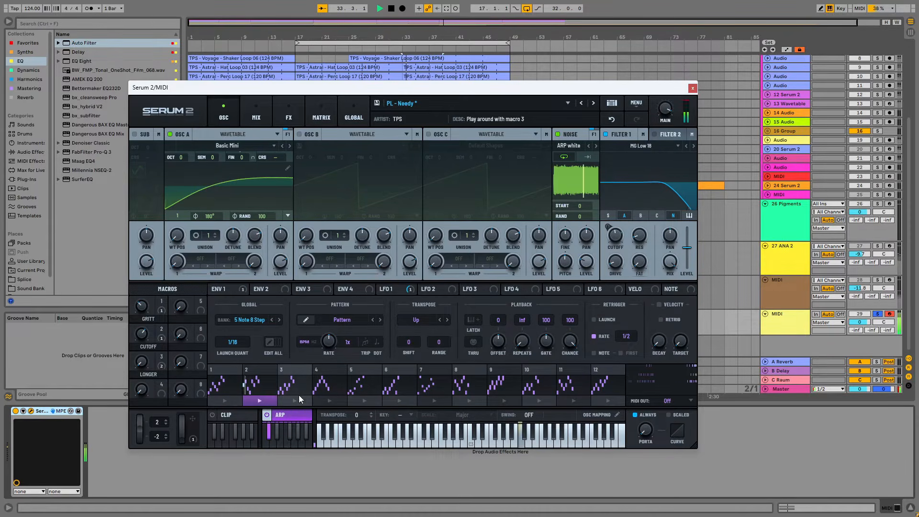
click(296, 399)
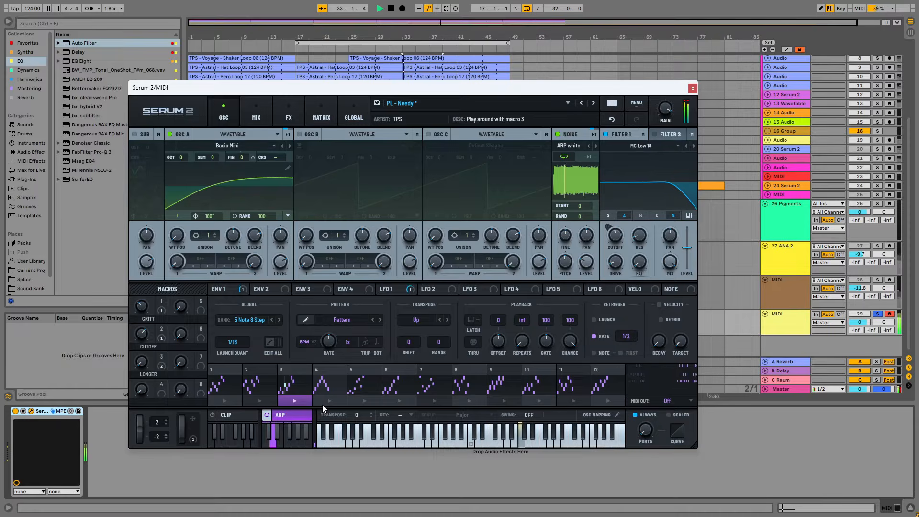
click(323, 403)
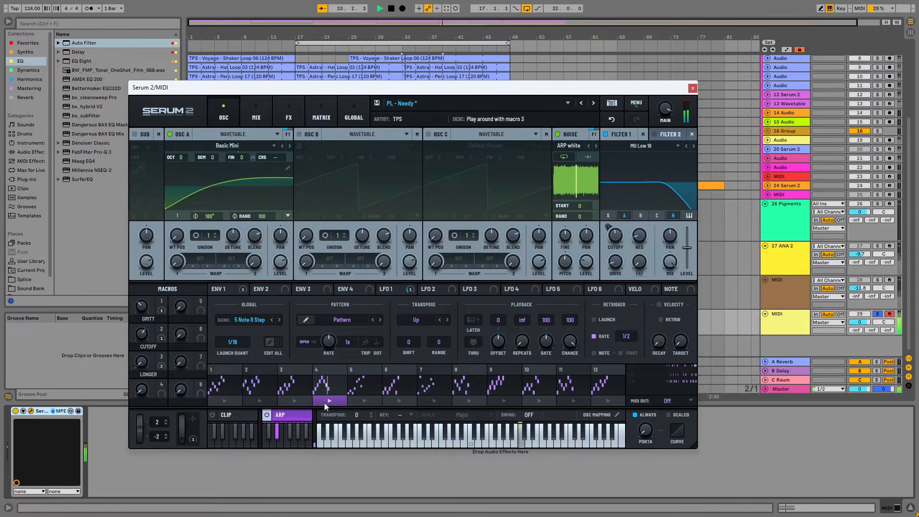
click(365, 398)
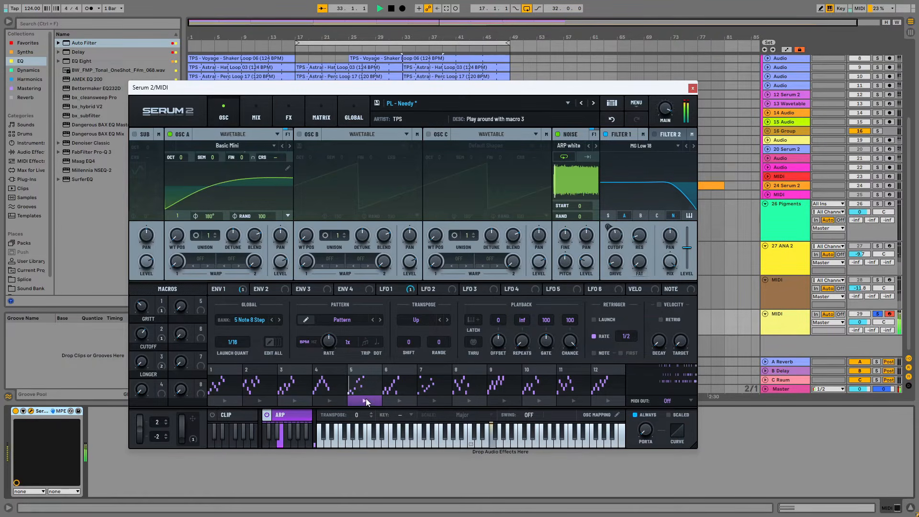
Try the Up/Down and Up+Down shapes in arpeggiator slot 5 during playback
click(381, 319)
click(380, 320)
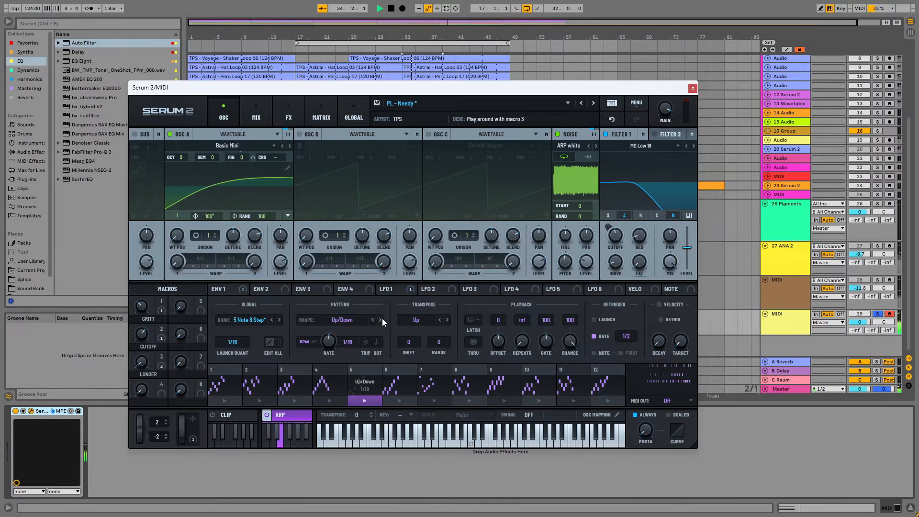
click(381, 320)
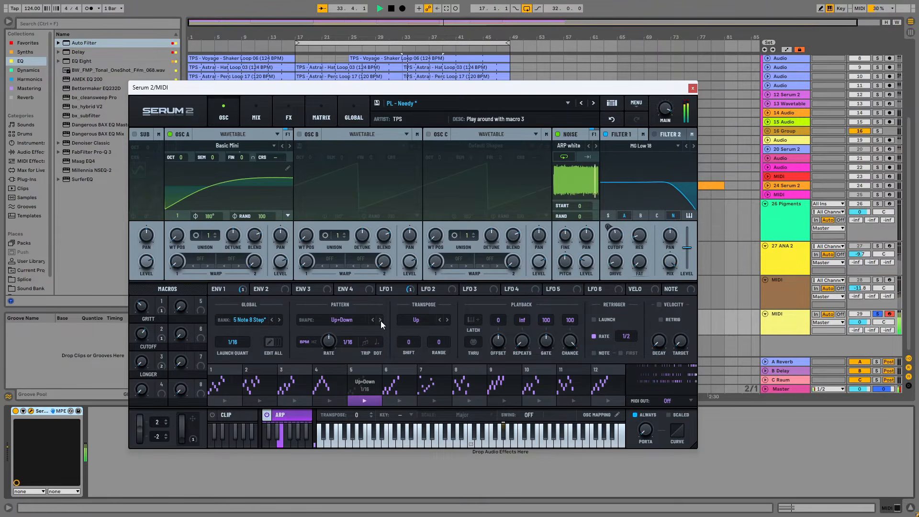
Load the Gtr Strums 1 arpeggiator bank, set the transpose shape to Down/Up, audition the result and stop the playback
click(280, 319)
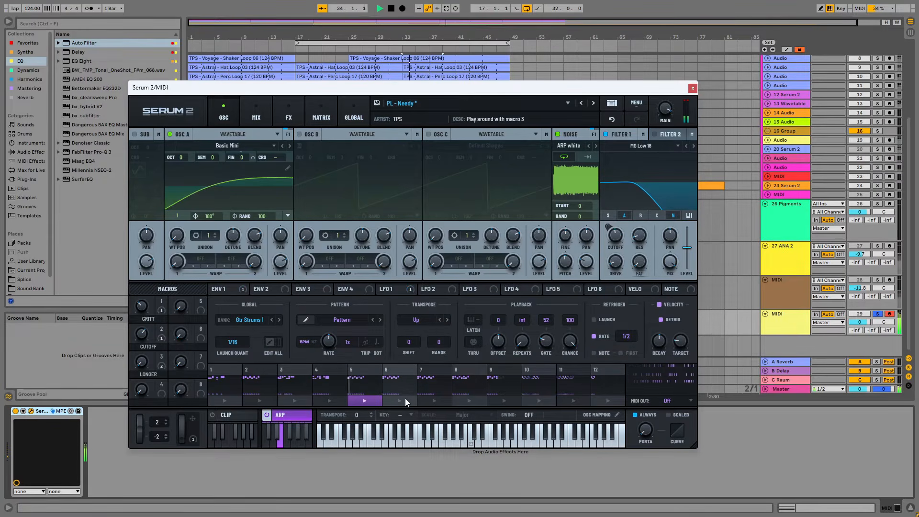
key(space)
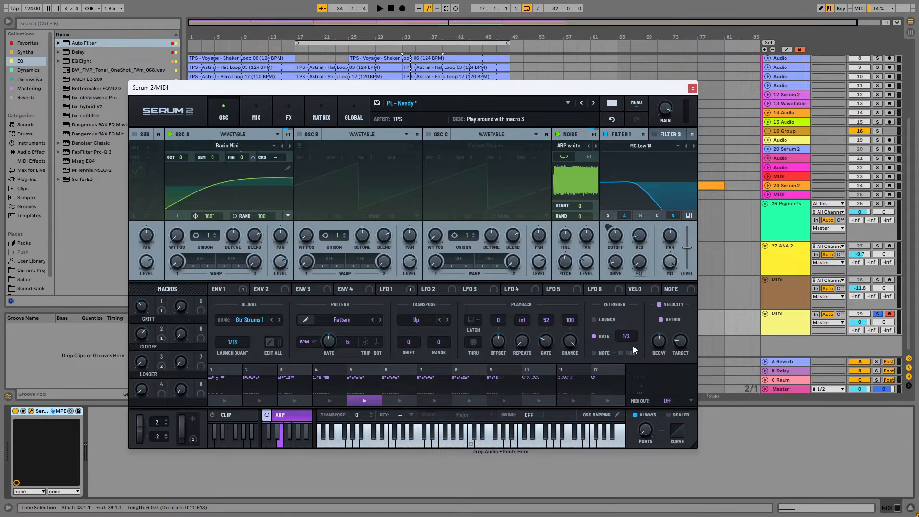
click(447, 320)
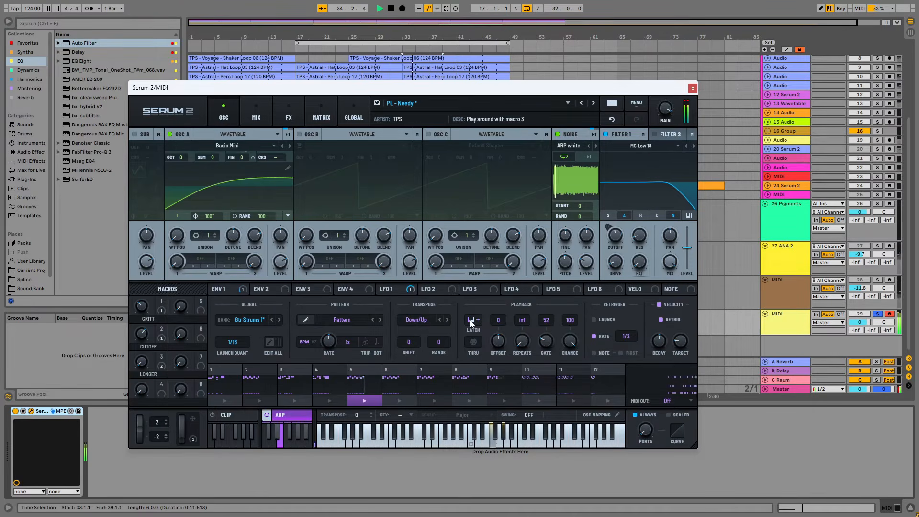
key(space)
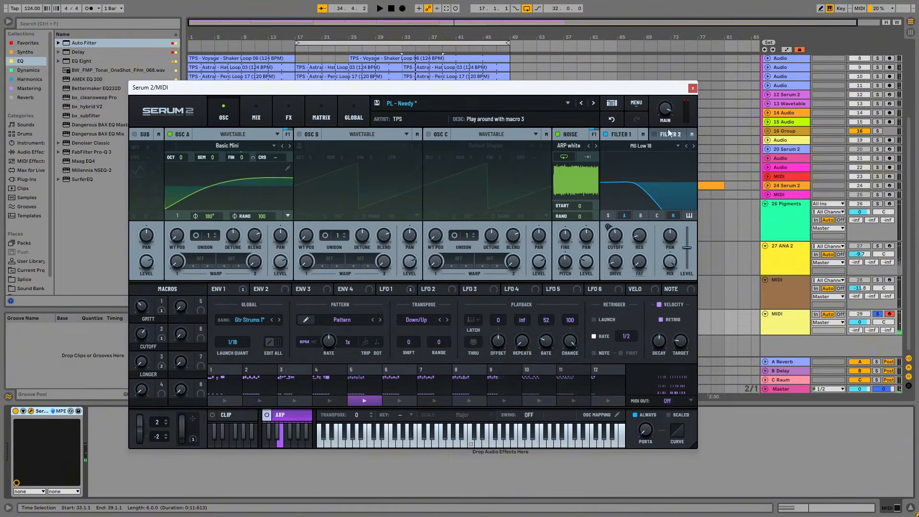
Close Serum 2, unsolo track 29 and lower its volume to about -9.5 dB while the full arrangement plays
click(692, 89)
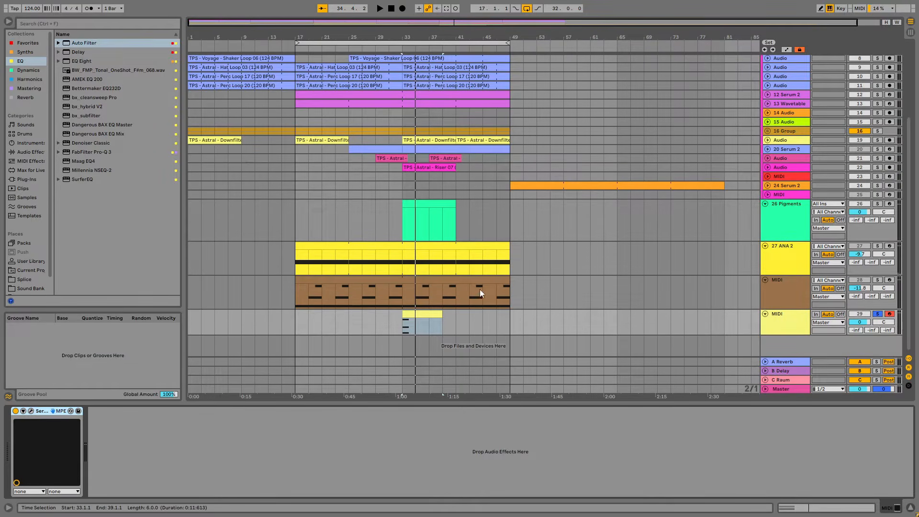
click(878, 314)
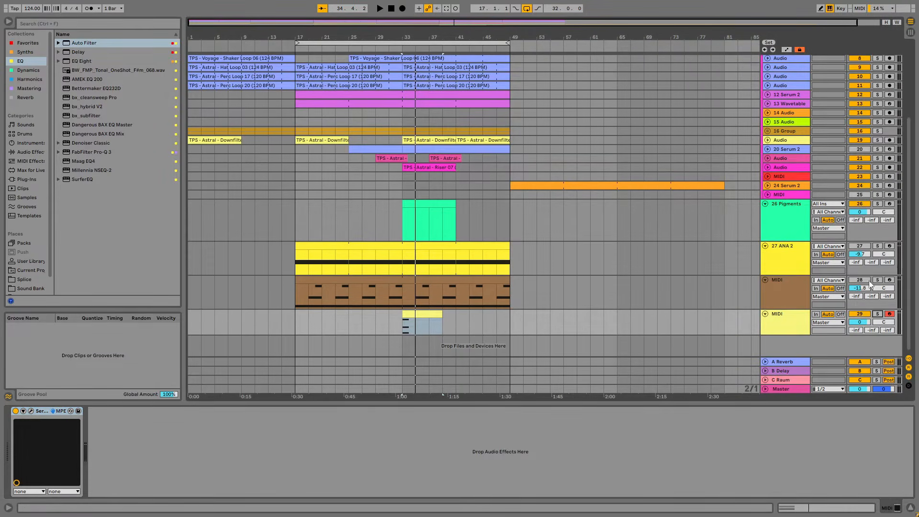
key(space)
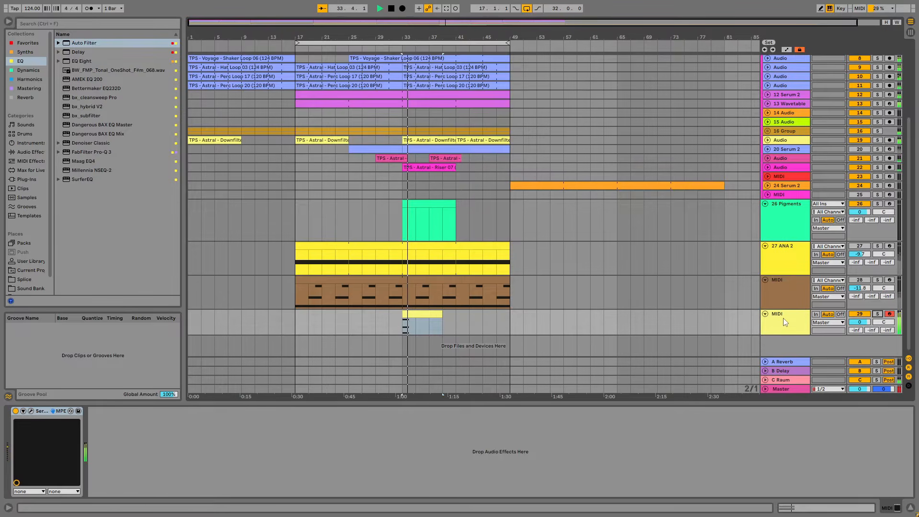
key(space)
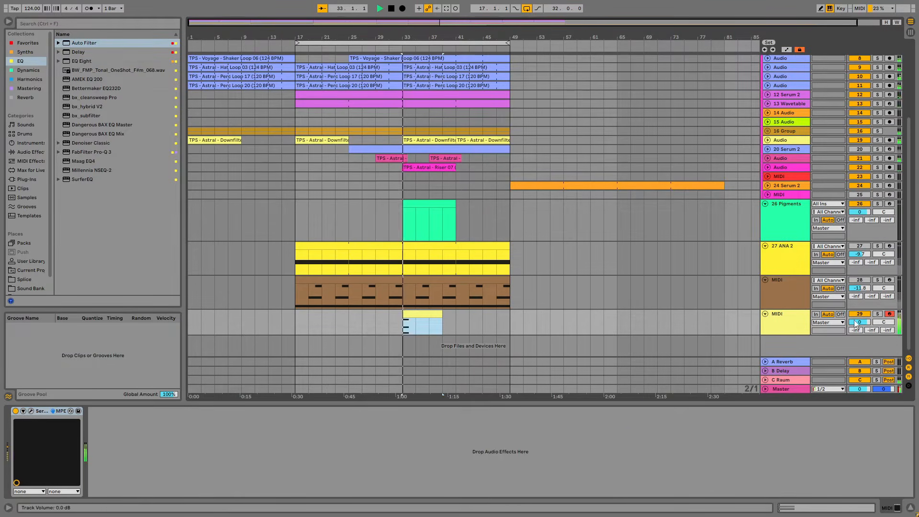
mouse_move(860, 321)
mouse_down()
mouse_move(859, 335)
mouse_move(859, 323)
mouse_up()
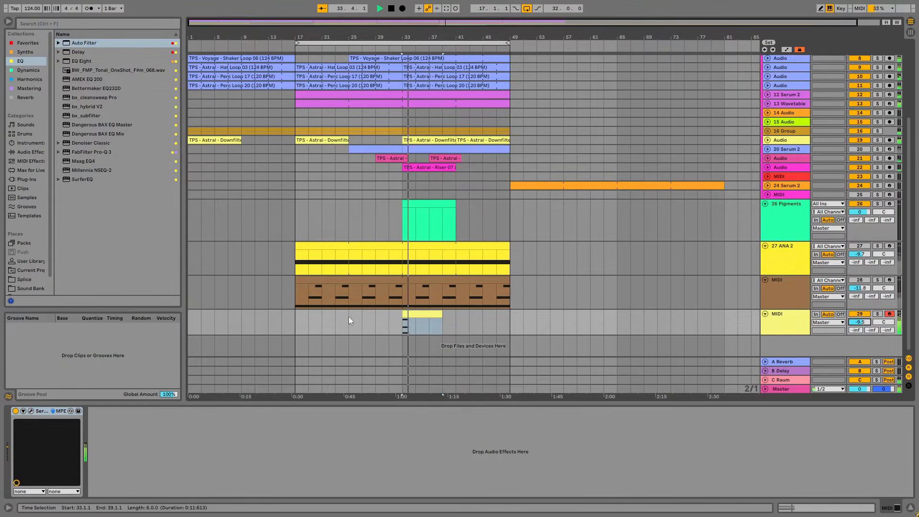
Copy the EQ Eight, Compressor and ShaperBox 3 effects from track 28 onto track 29 after Serum 2
click(763, 281)
click(722, 56)
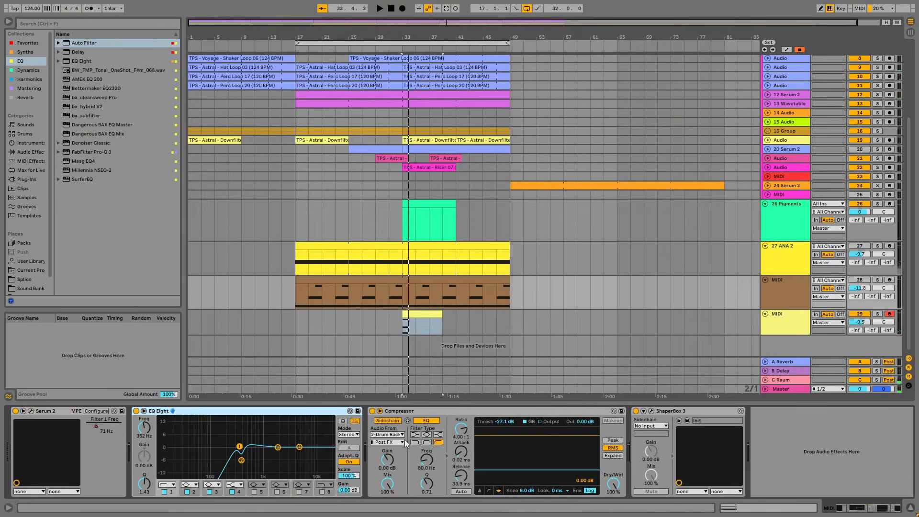
right_click(669, 412)
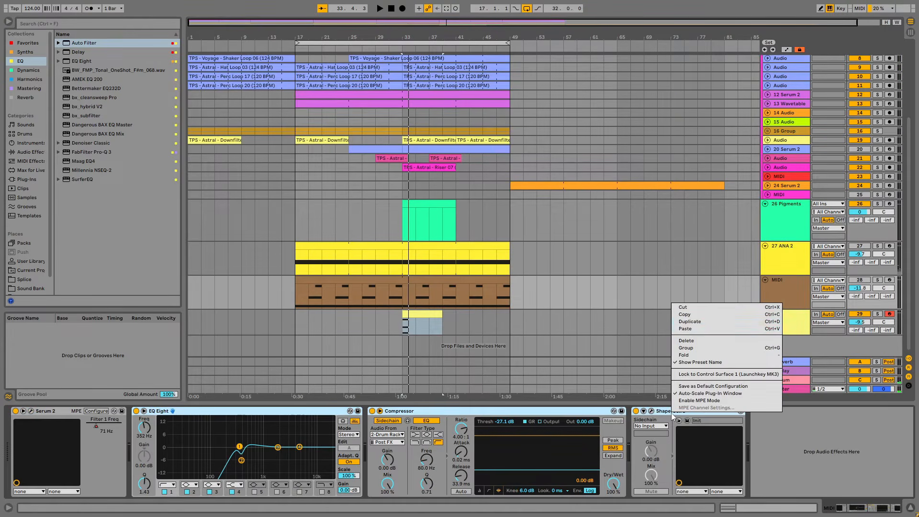
click(685, 316)
key(Delete)
right_click(471, 460)
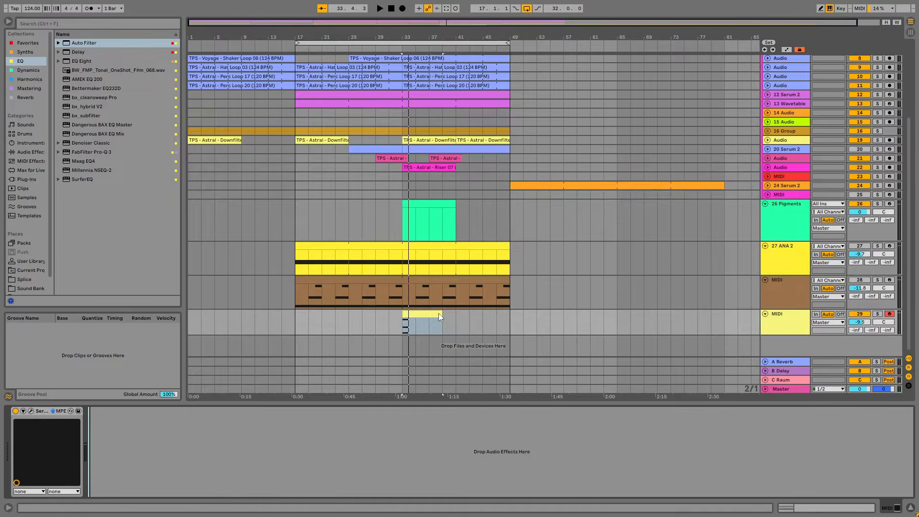
Extend the F3, A♭3 and C4 notes across track 29's six-bar clip with Legato, and play the clip from bar 17
click(432, 313)
drag(416, 405, 397, 112)
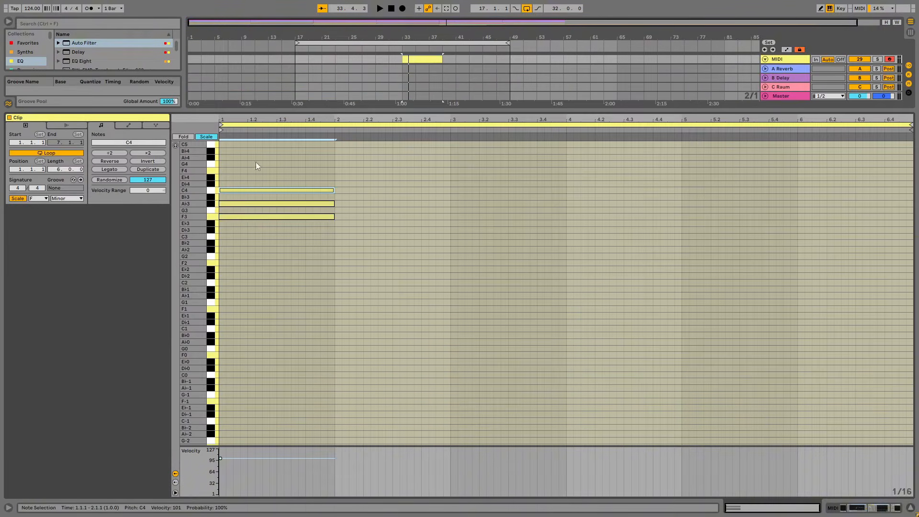
key(ctrl+a)
click(102, 170)
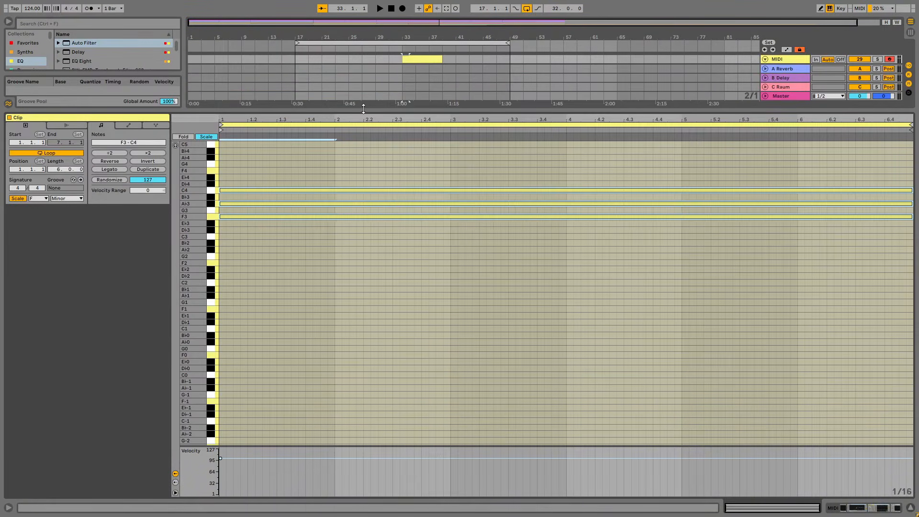
drag(363, 109, 312, 412)
key(space)
Lower the filter 1 cutoff of track 29's Serum 2 during playback and raise the track volume to -5.3 dB
click(868, 508)
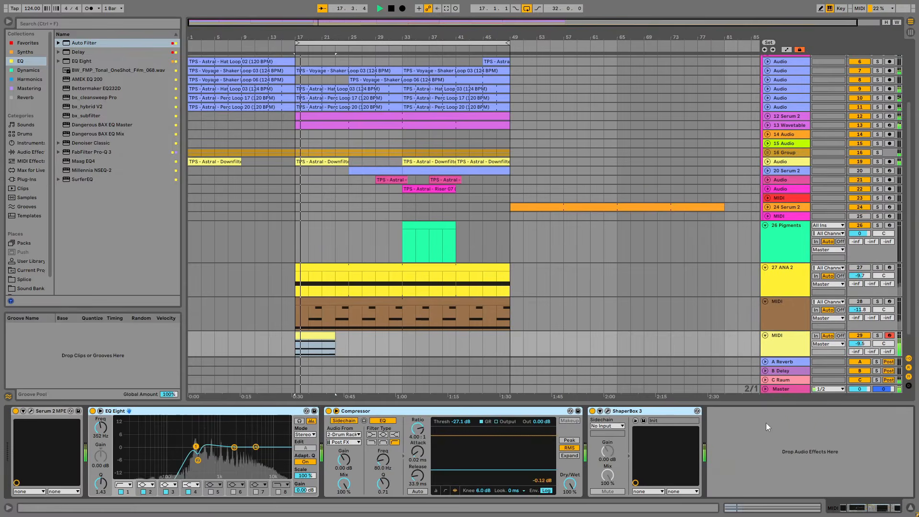
click(30, 410)
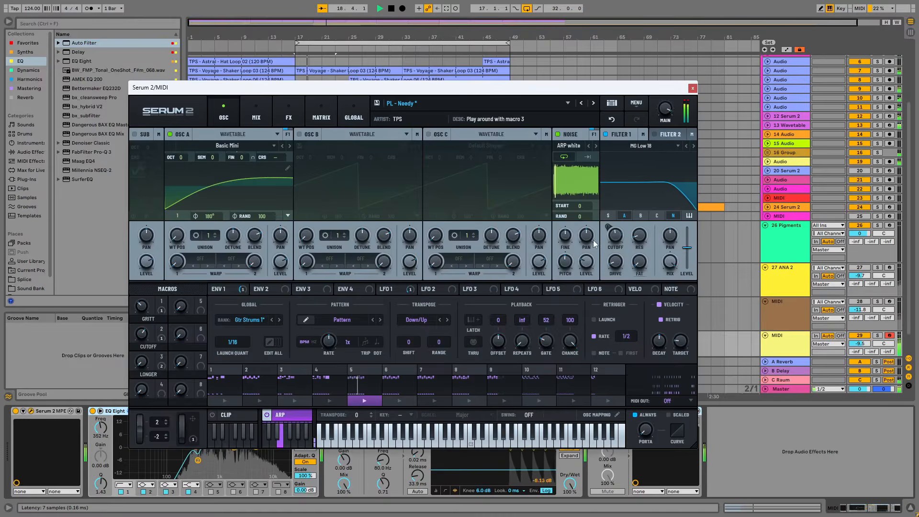
drag(615, 234, 616, 271)
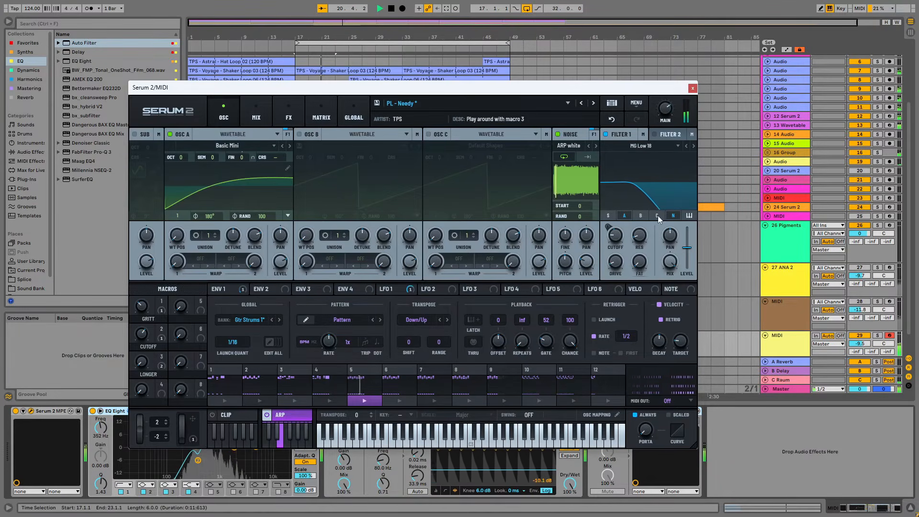
scroll(871, 343, down, 1)
drag(859, 322, 860, 304)
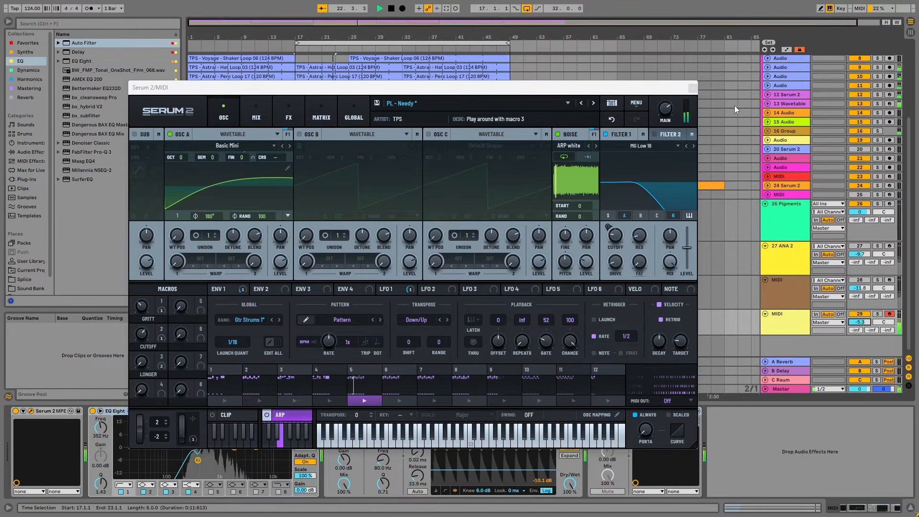
click(692, 88)
Restart playback and add Delay from the favorites after ShaperBox 3 on track 29, with dry/wet at 13%
key(space)
key(space)
click(19, 42)
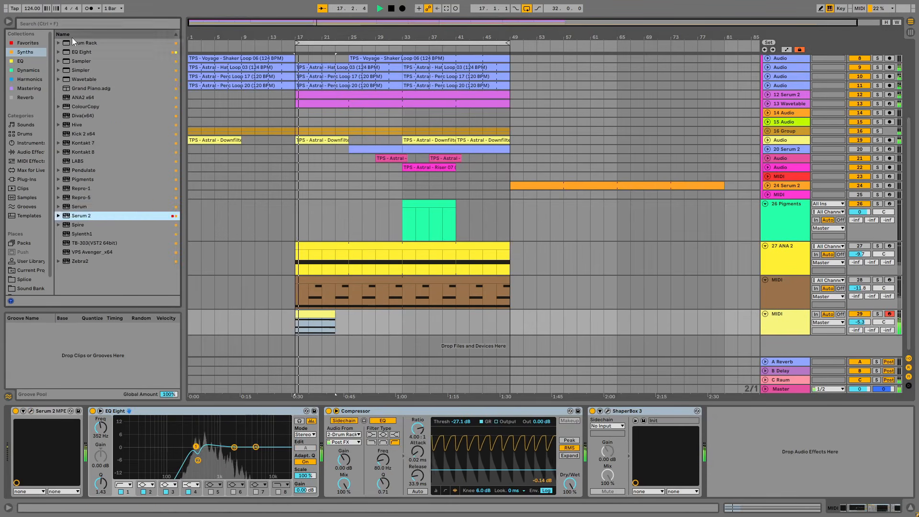
click(80, 35)
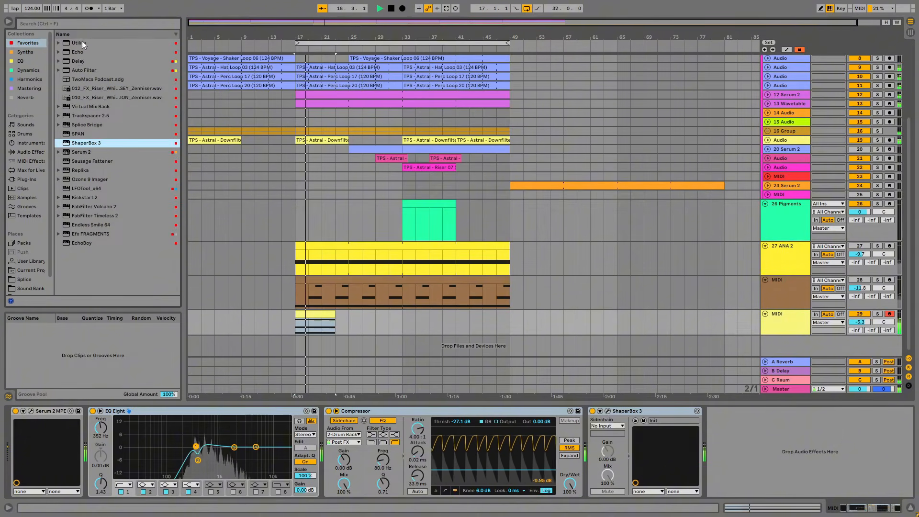
click(79, 61)
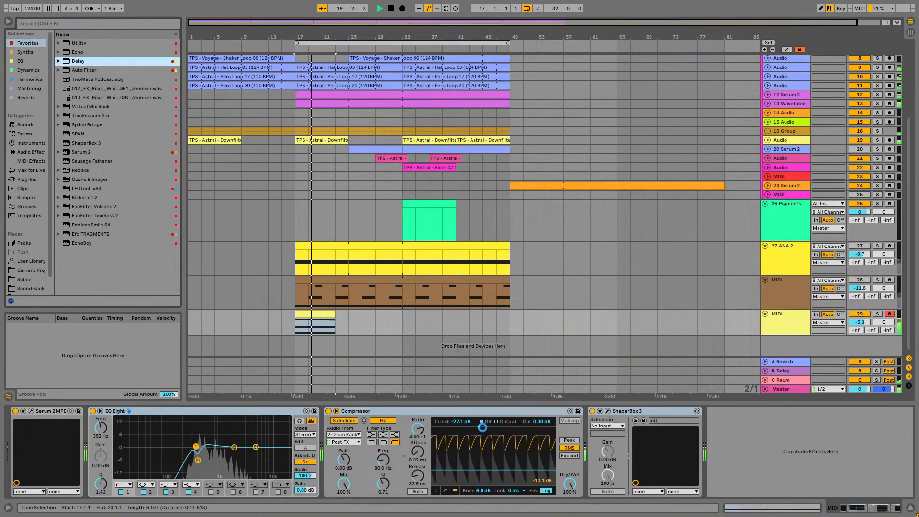
drag(79, 61, 868, 483)
click(868, 456)
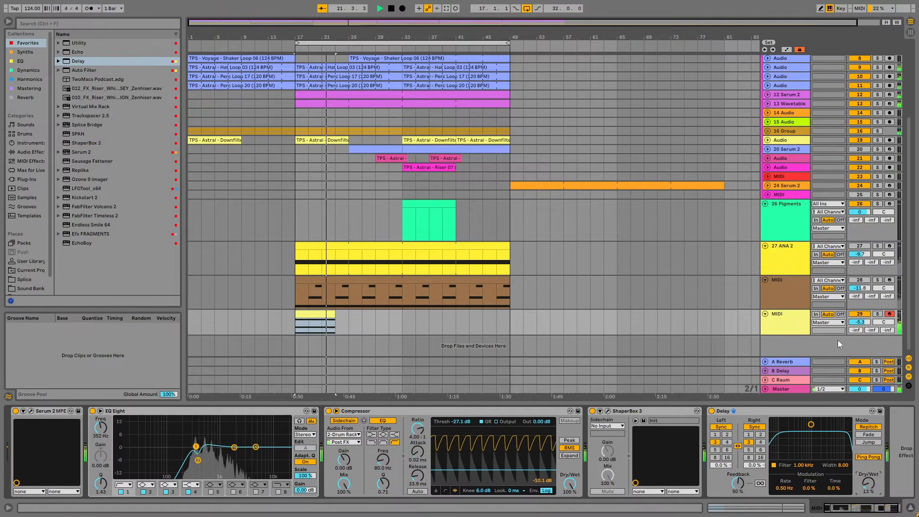
Move band 1 of track 29's EQ Eight to a higher frequency with a Q of 0.69, and stop the playback
click(786, 326)
drag(196, 446, 203, 454)
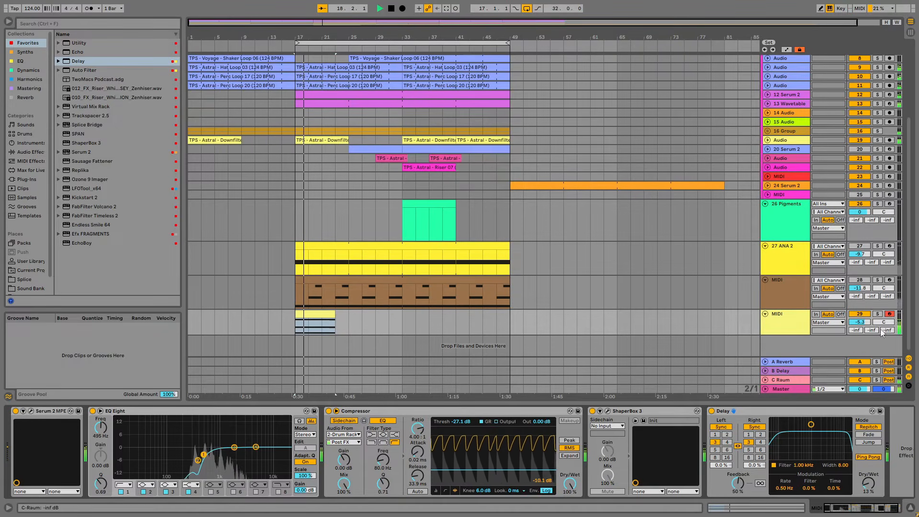
key(space)
Open the Pigments instrument on track 26 and arm the track for playing its Dirty Harp arpeggio
click(786, 216)
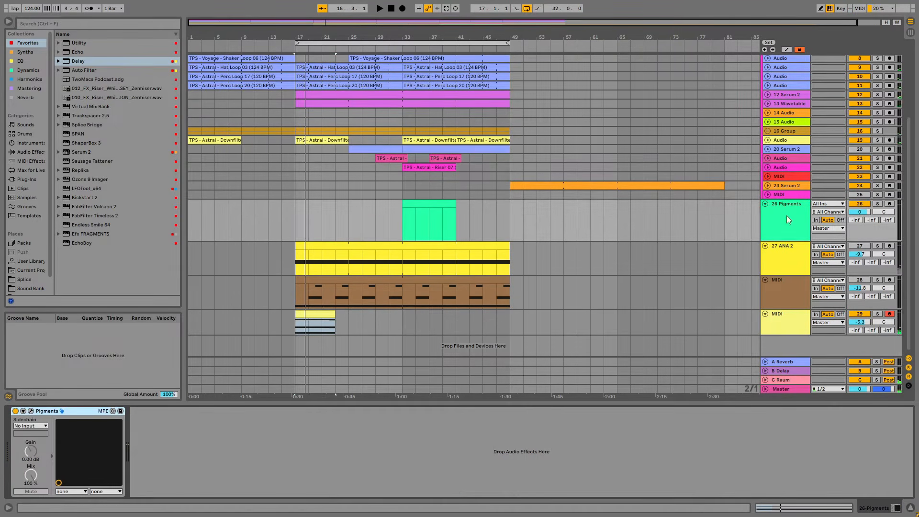
click(426, 203)
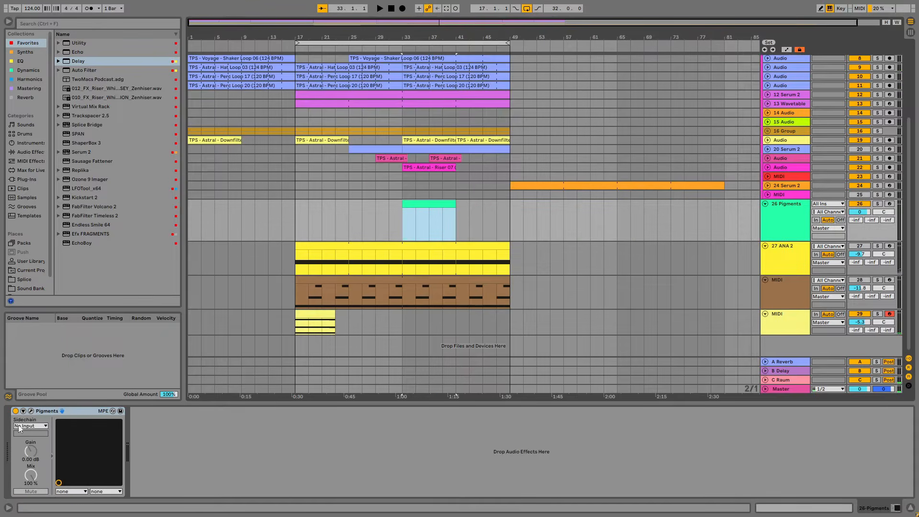
click(32, 411)
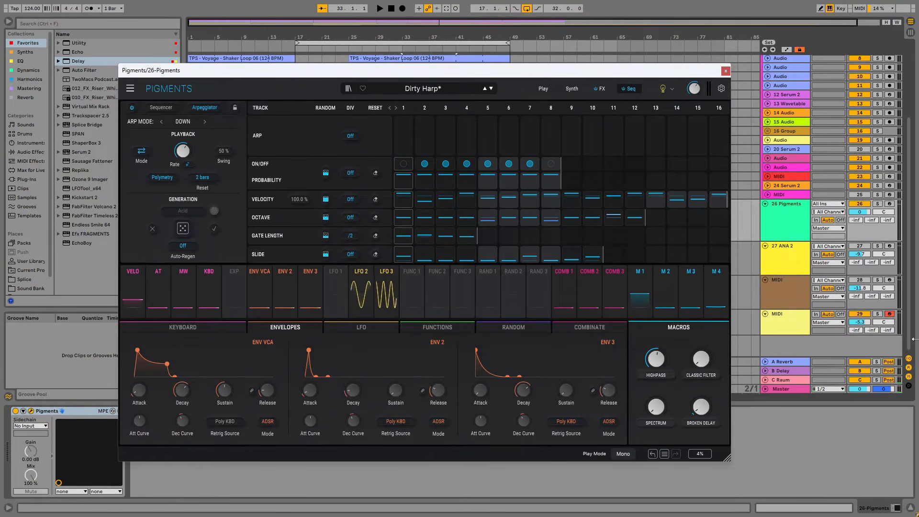
click(889, 204)
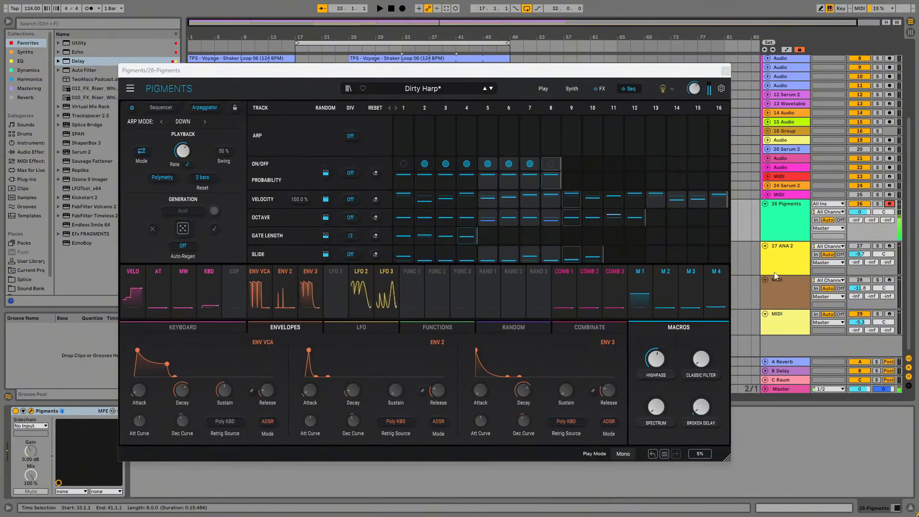
Regenerate the random values of Pigments' arpeggiator three times while auditioning the patterns
click(183, 228)
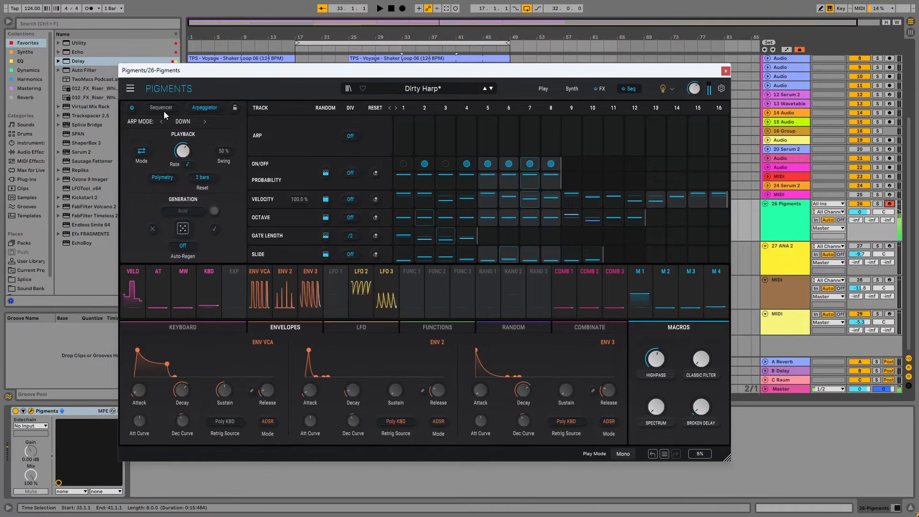
click(182, 228)
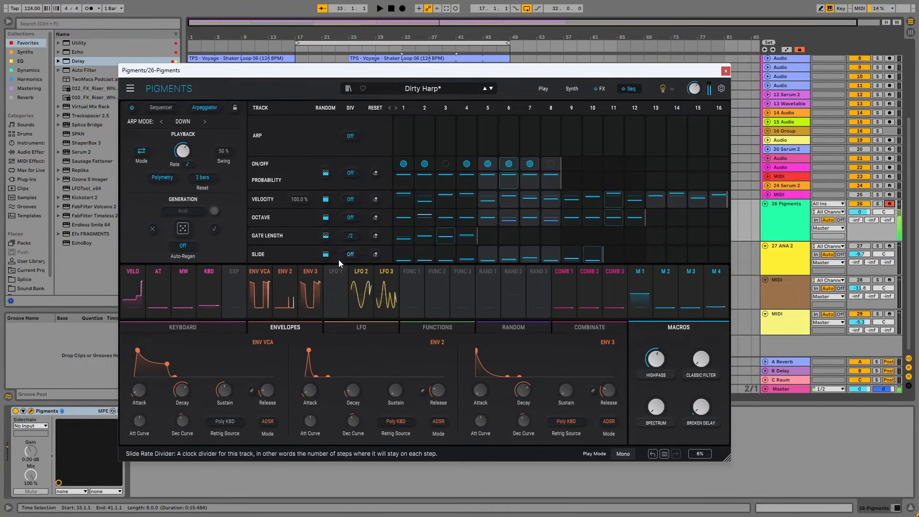
click(183, 229)
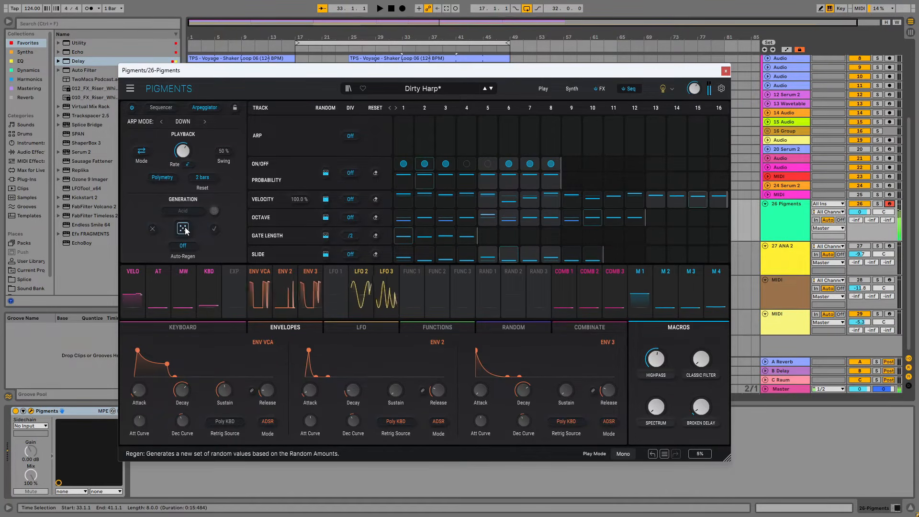
Switch Pigments to its sequencer, choose the Natural Minor scale, customise its notes, and hide the plug-in window
click(161, 107)
click(186, 211)
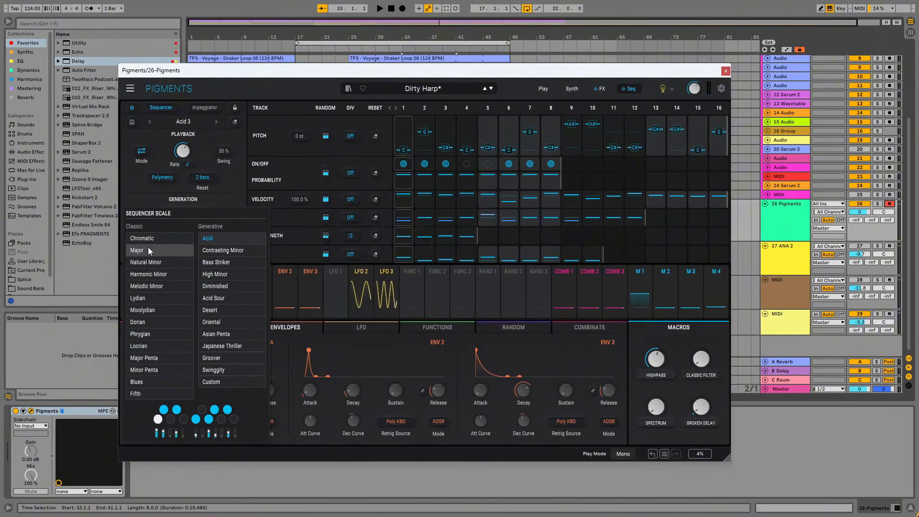
click(160, 263)
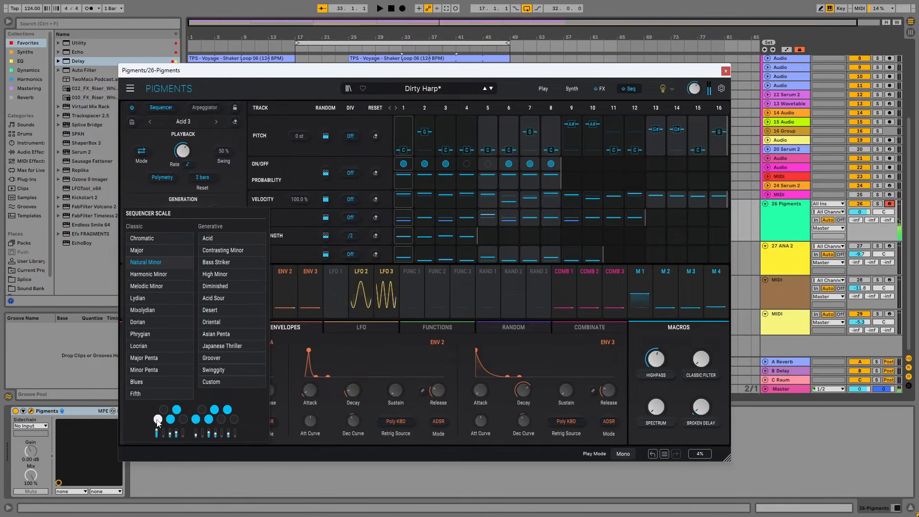
click(196, 419)
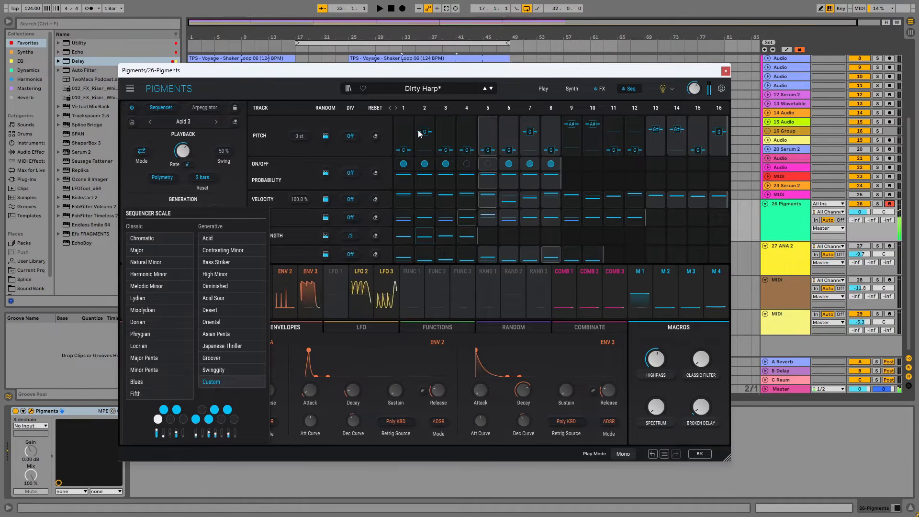
key(ctrl+alt+p)
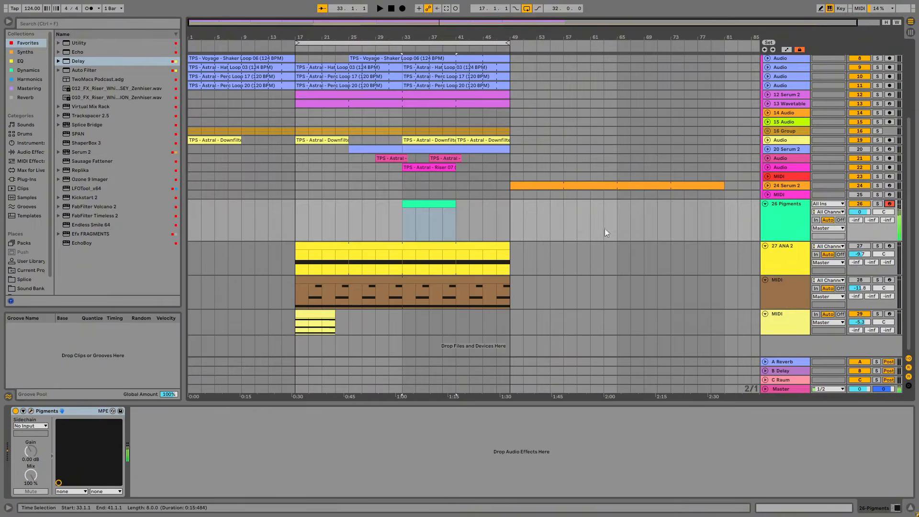
Add an F3 note at the start of track 26's clip and extend it over all eight bars with Legato
double_click(439, 204)
drag(433, 405, 433, 80)
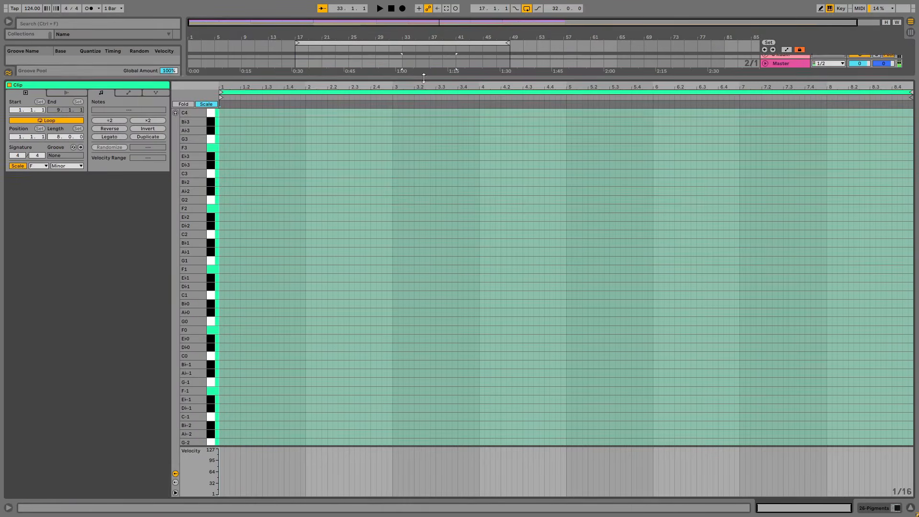
double_click(221, 149)
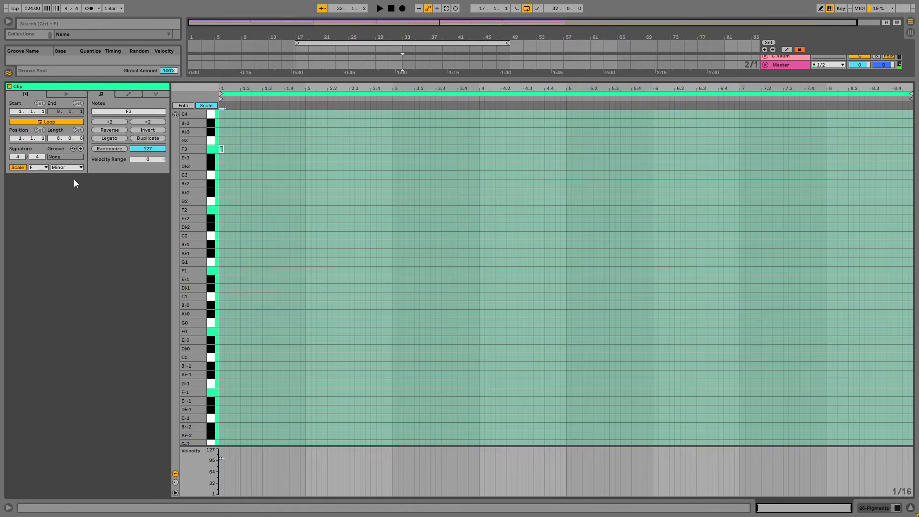
click(112, 139)
drag(333, 76, 335, 404)
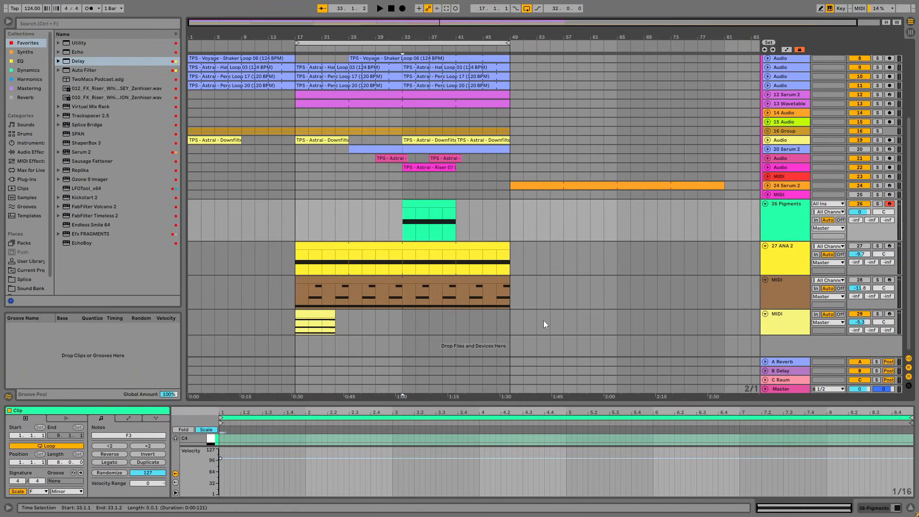
Audition track 26's Pigments pattern and move its clip back to bar 17
key(space)
double_click(794, 214)
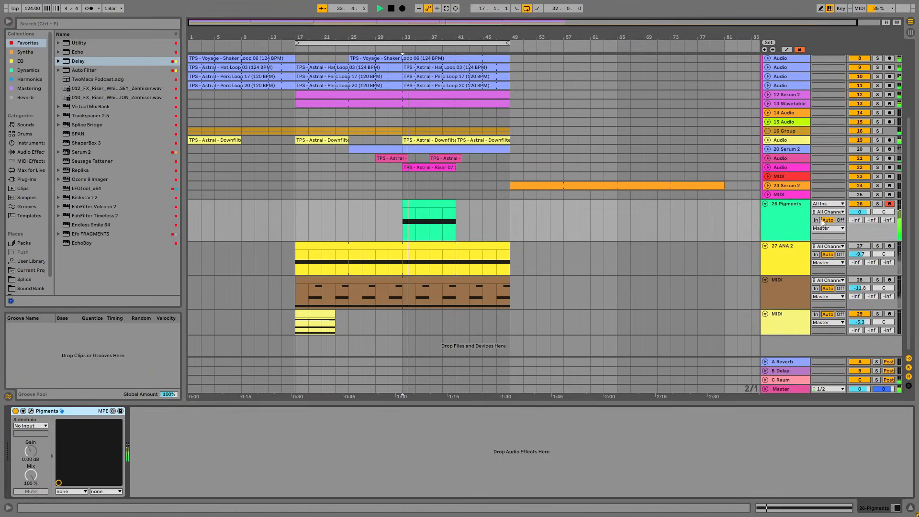
drag(416, 204, 311, 208)
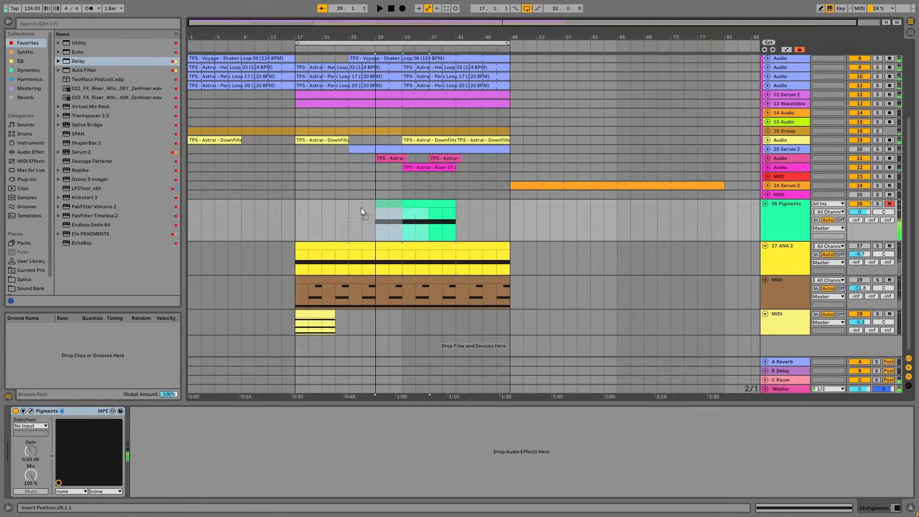
Copy the audio effect rack from the ANA 2 track and paste it after Pigments on track 26
click(798, 291)
key(Up)
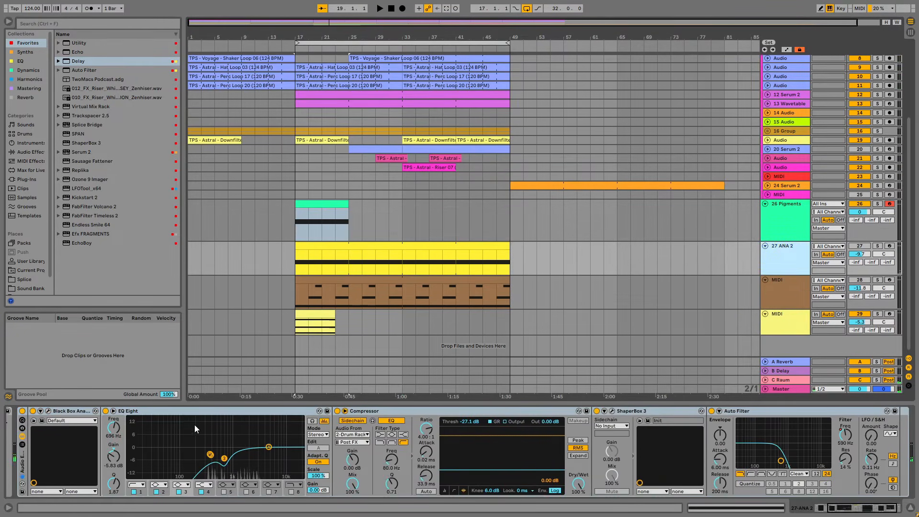
click(152, 418)
right_click(26, 472)
click(42, 372)
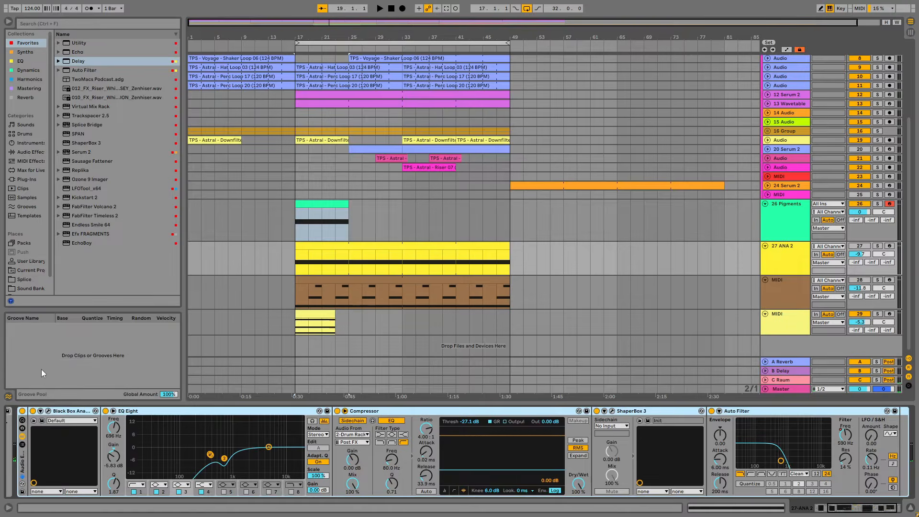
click(799, 206)
right_click(403, 463)
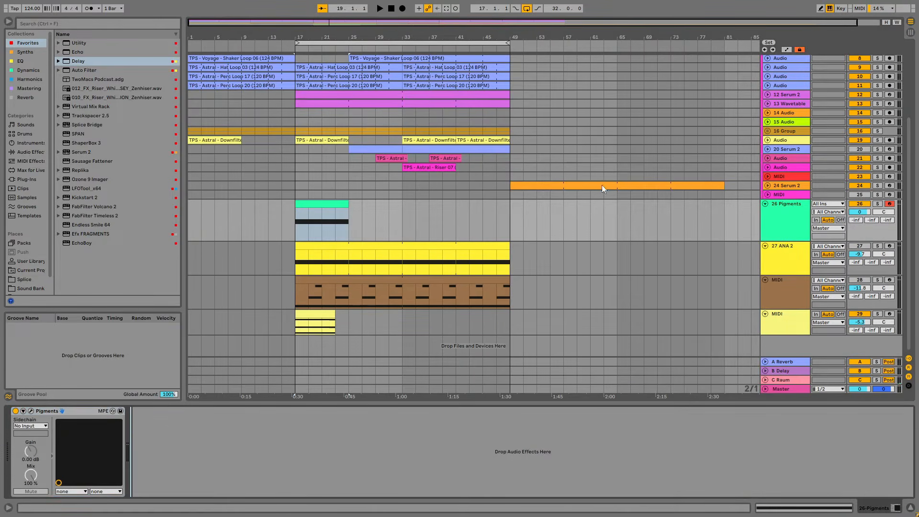
Move the Pigments clip to bar 41 during playback and set the pasted EQ Eight's low-cut band to 337 Hz
key(space)
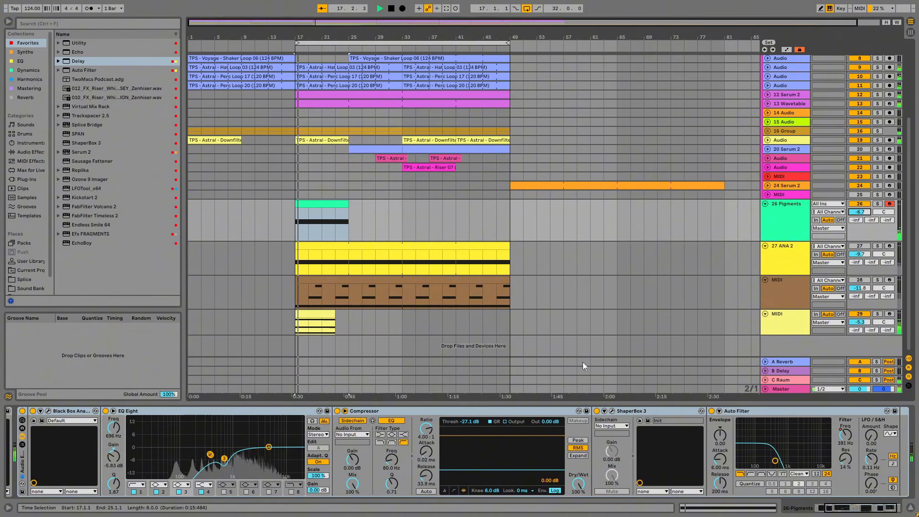
drag(325, 211, 487, 214)
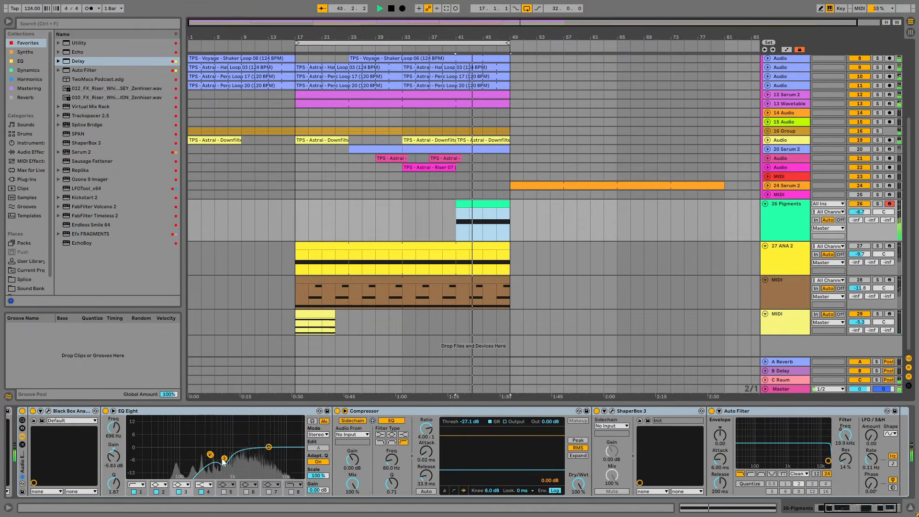
mouse_move(224, 458)
mouse_down()
mouse_move(256, 442)
mouse_move(208, 454)
mouse_up()
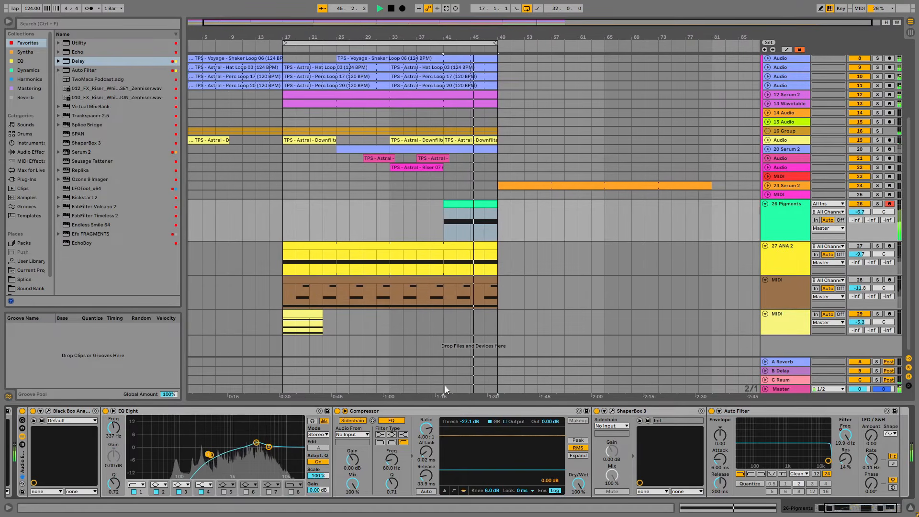
Randomize the pitch, on/off, velocity and octave steps of Pigments' sequencer while auditioning, and close the plug-in window
scroll(47, 468, left, 5)
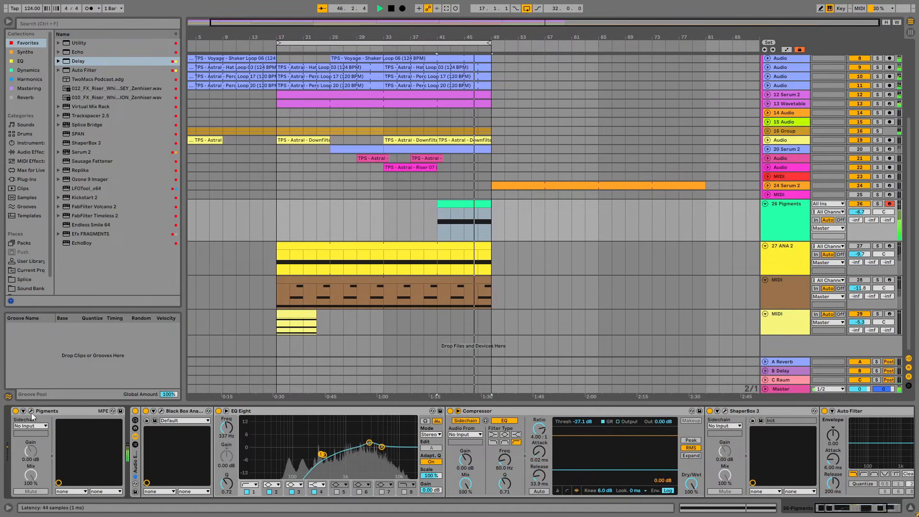
click(31, 411)
key(space)
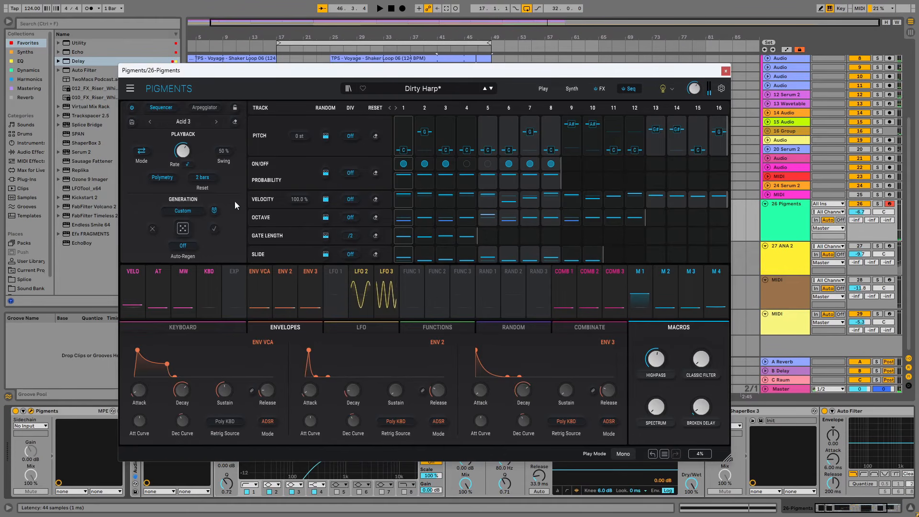
click(326, 137)
key(space)
click(325, 173)
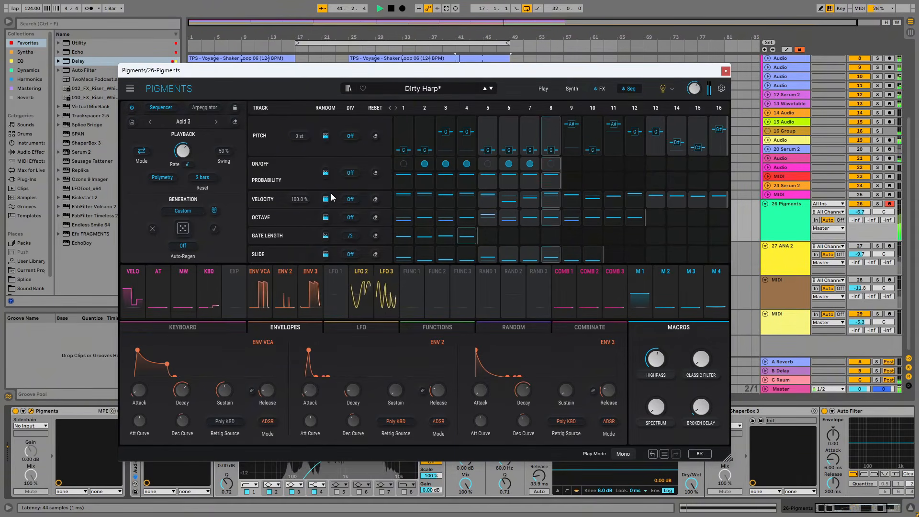
click(326, 199)
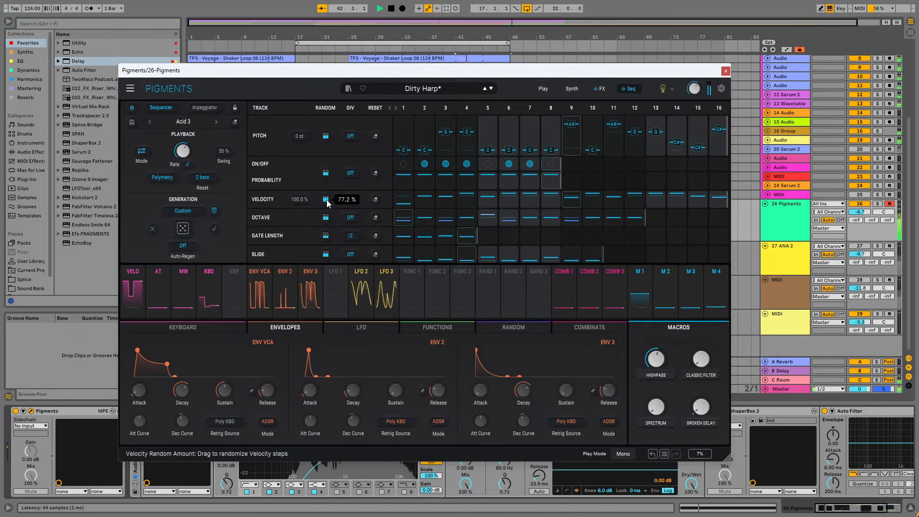
click(326, 173)
click(326, 137)
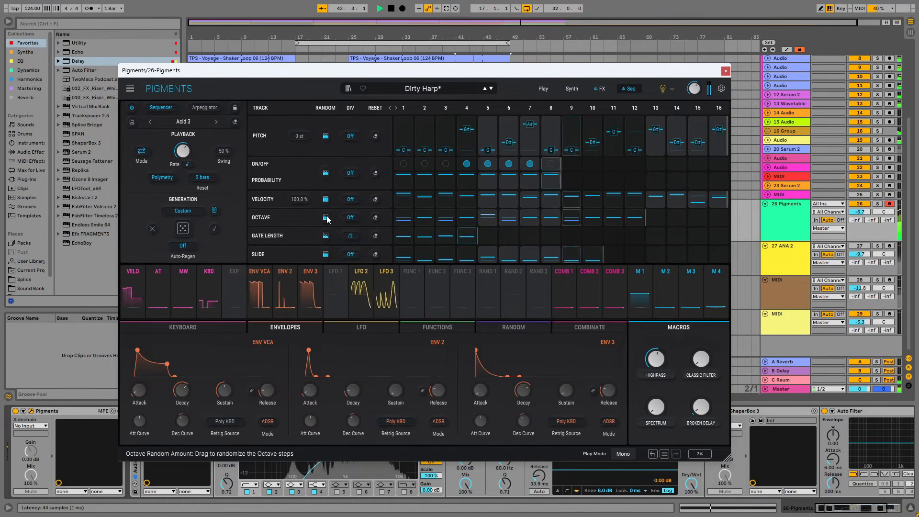
click(326, 217)
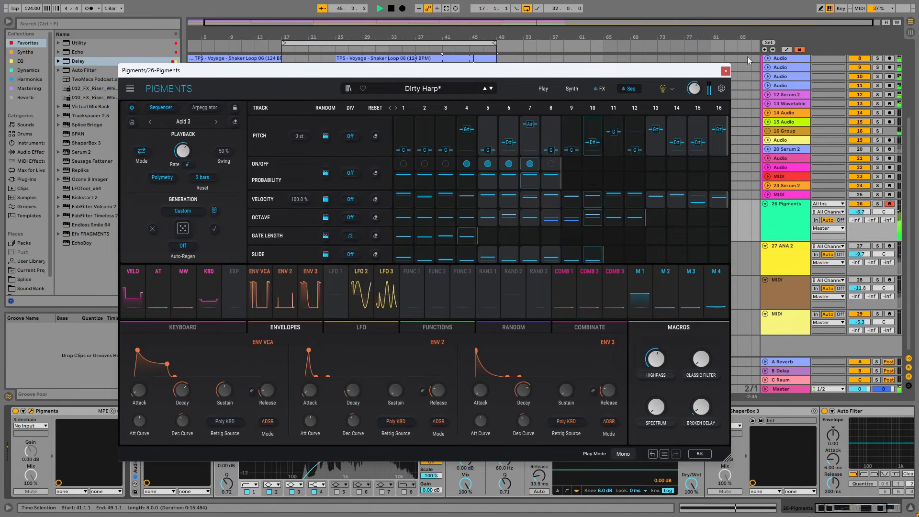
click(726, 71)
Add a Delay to the end of track 26's chain with Ping Pong enabled and Dry/Wet at 24%
drag(79, 61, 872, 452)
click(881, 457)
drag(892, 483, 892, 496)
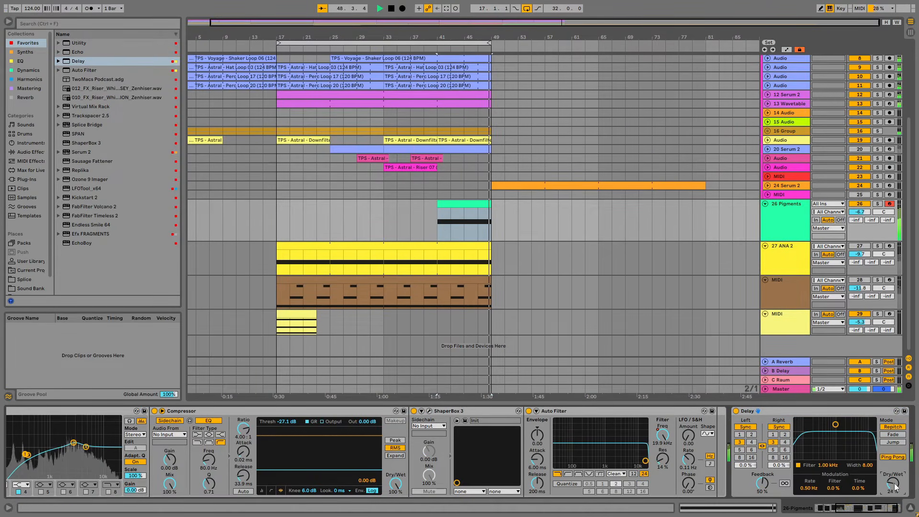
Add ValhallaVintageVerb after the Delay with 12% mix, 7820 Hz high cut and 120 Hz low cut, and close its window
click(22, 97)
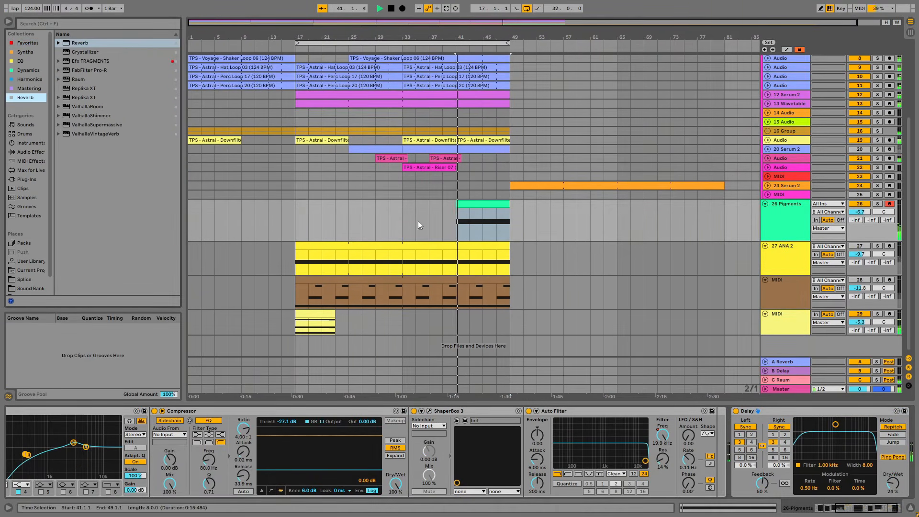
click(91, 133)
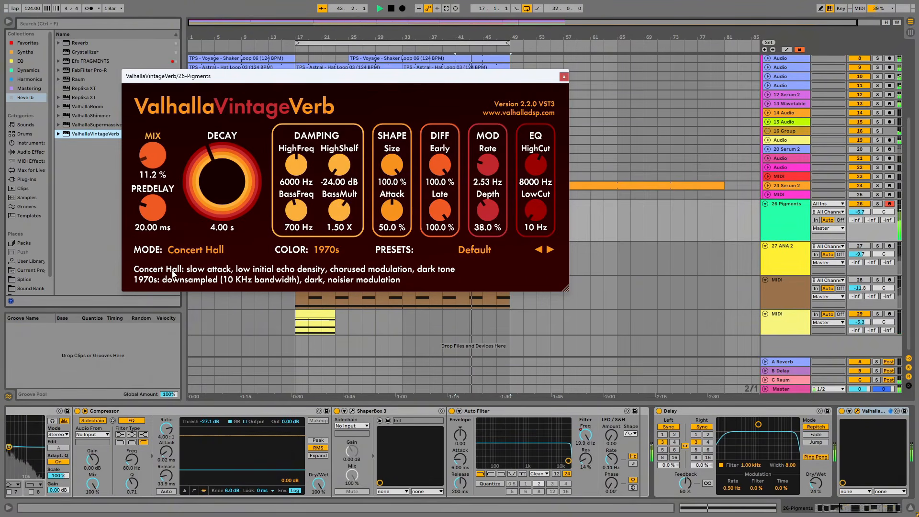
drag(535, 164, 544, 167)
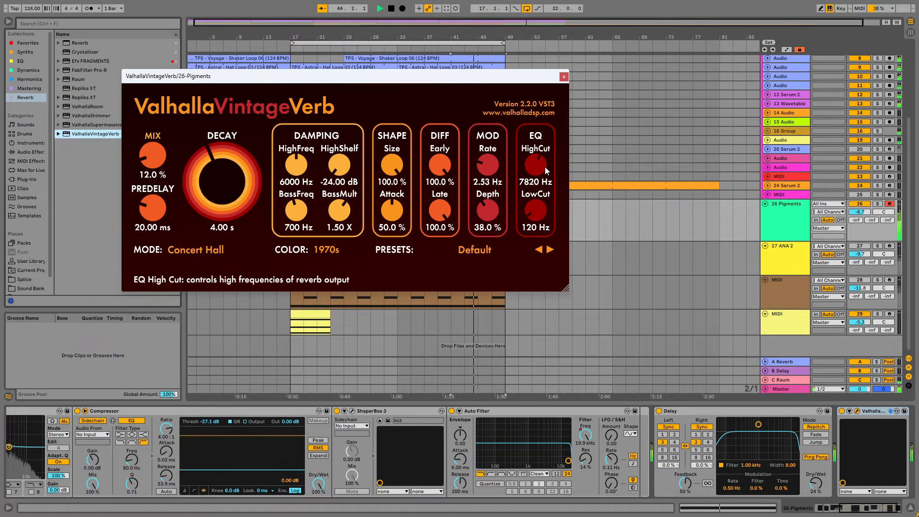
scroll(69, 435, left, 4)
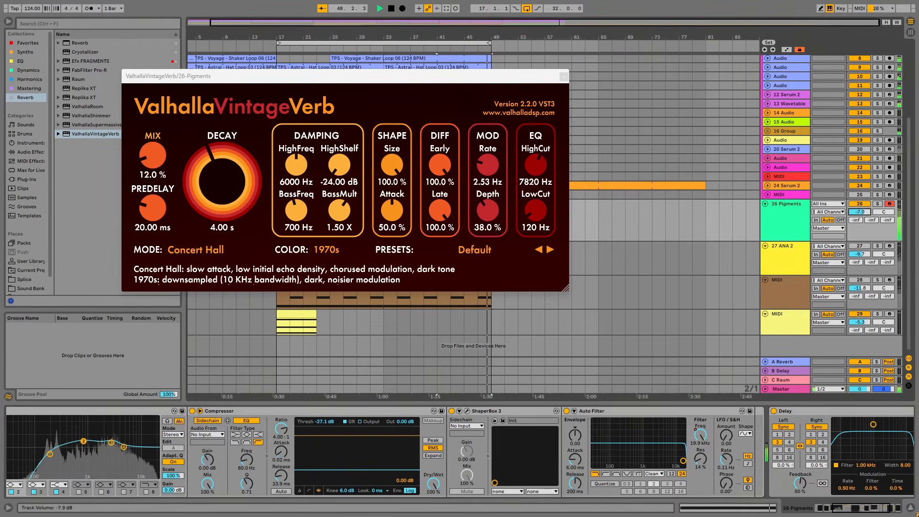
click(564, 77)
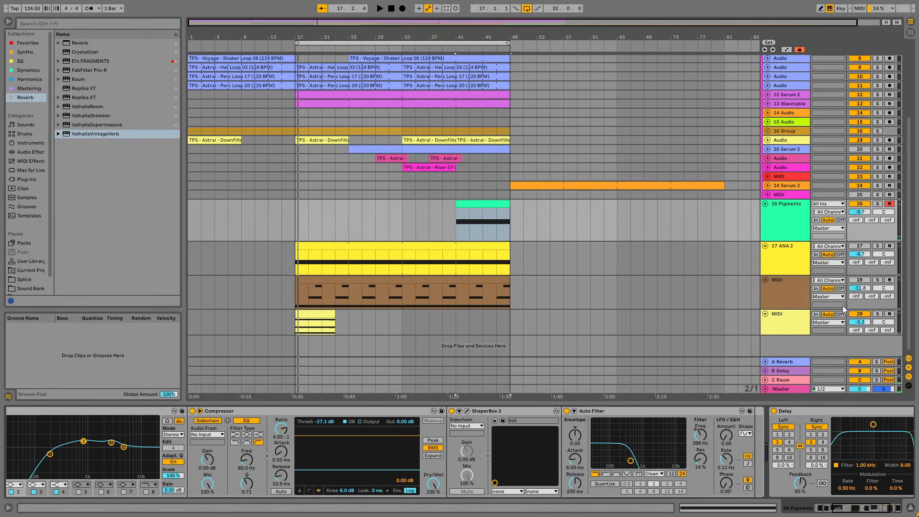
click(490, 204)
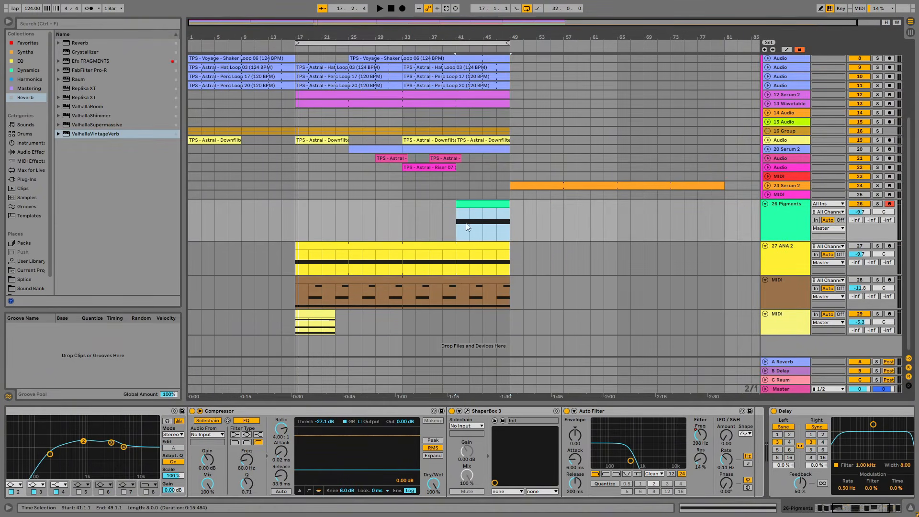
click(828, 513)
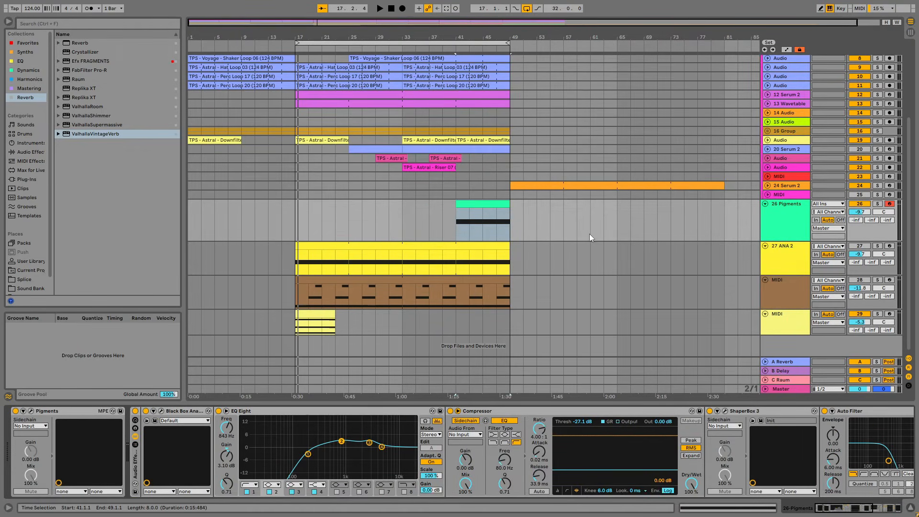
click(797, 220)
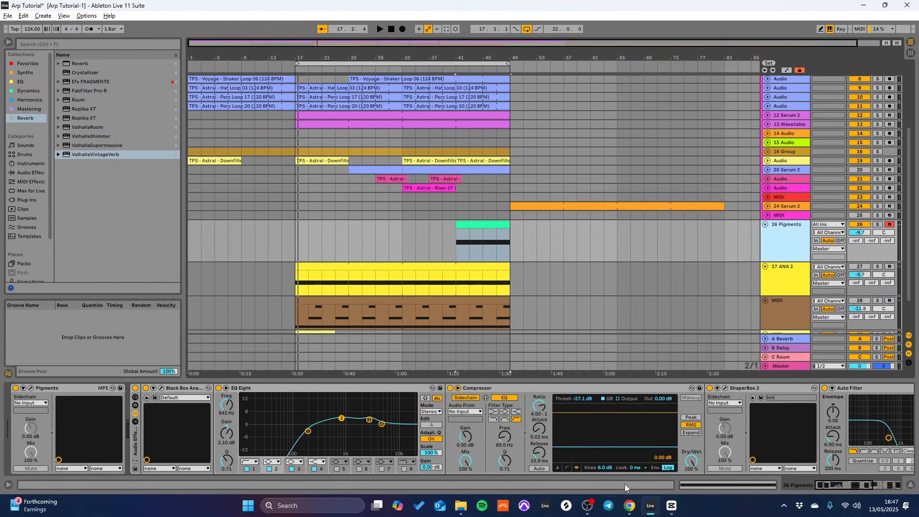
Switch to the Live set containing the Pluck track and show the first piano loop clip's notes in an enlarged editor
click(624, 493)
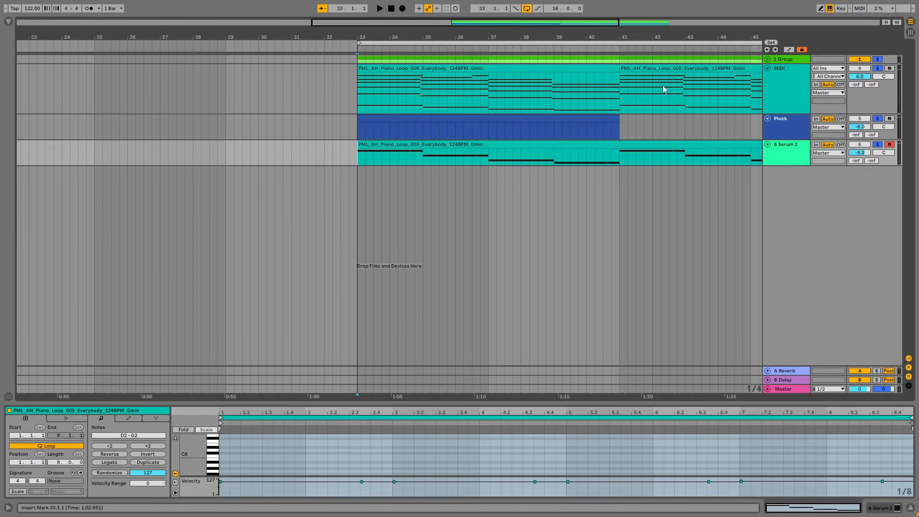
click(497, 68)
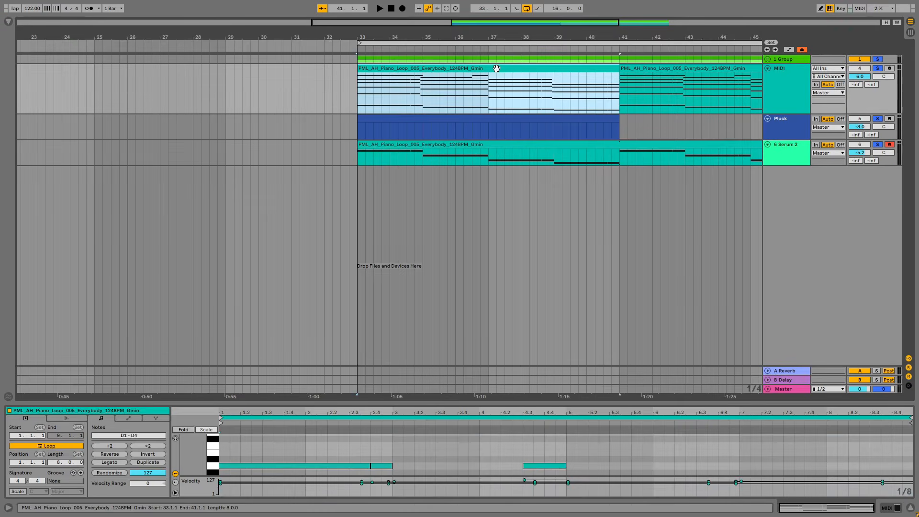
drag(623, 403, 625, 219)
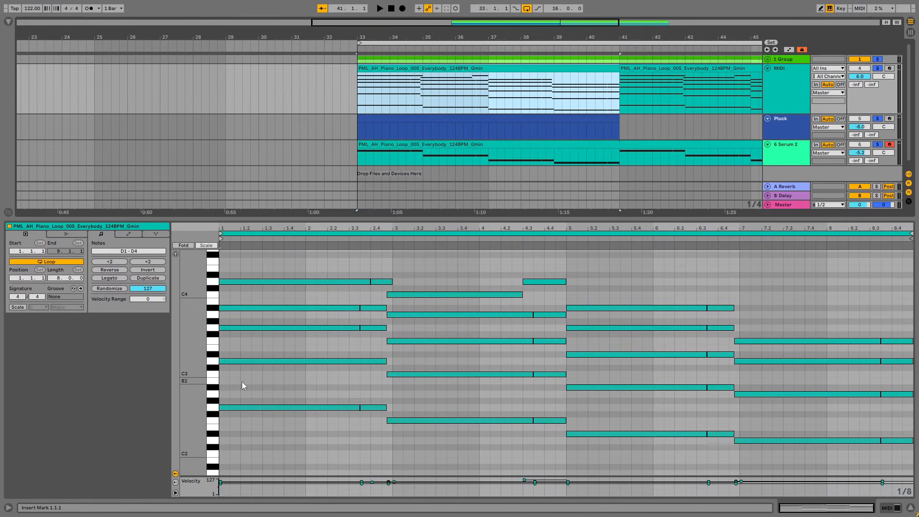
drag(199, 347, 192, 343)
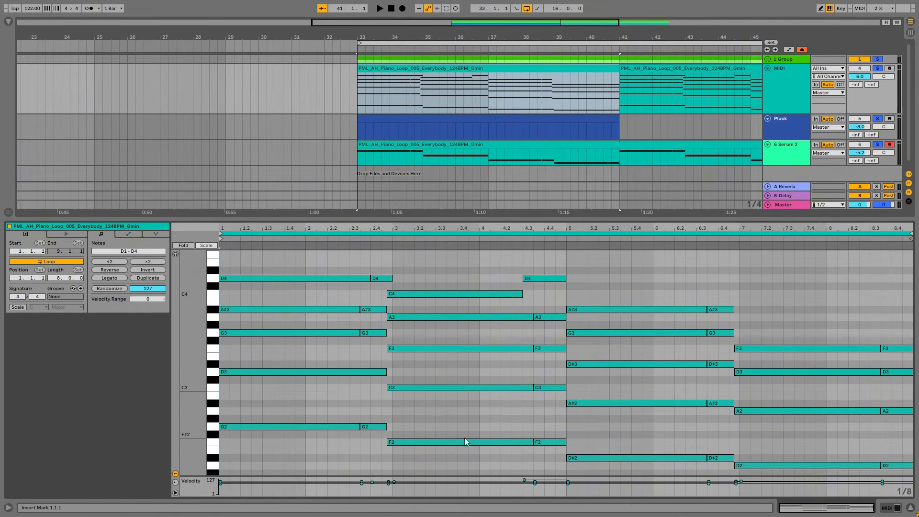
scroll(624, 467, down, 1)
scroll(639, 396, up, 1)
Enable the scale display for the piano loop clip and set it to G Minor
click(18, 307)
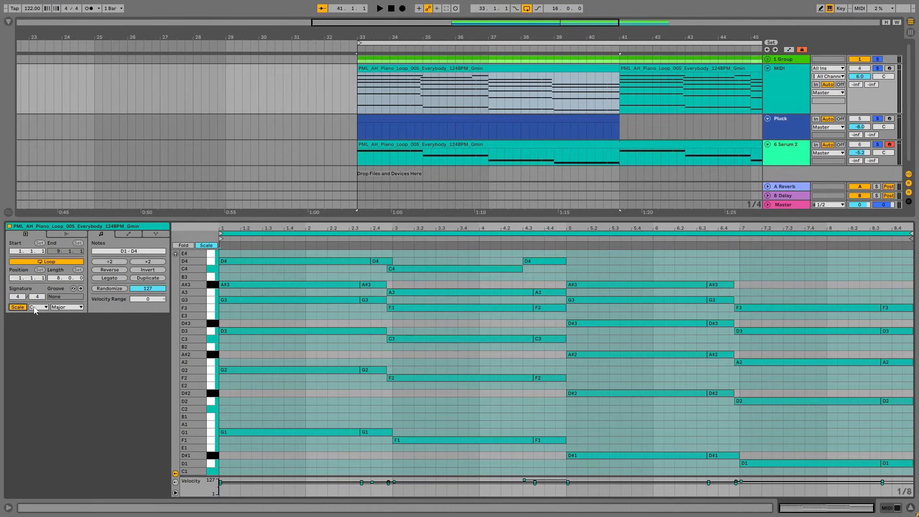
click(36, 307)
click(42, 365)
click(74, 308)
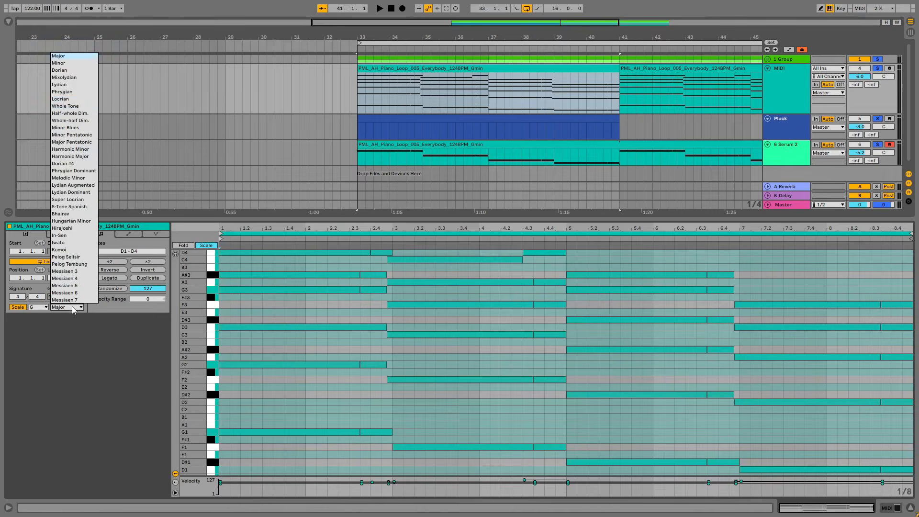
click(59, 63)
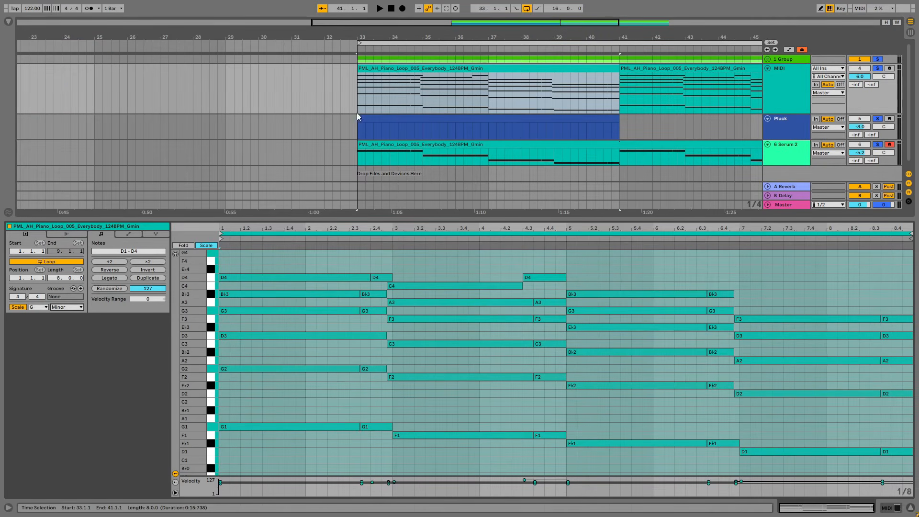
Select the first piano loop clip together with the empty Pluck clip to edit over the chord notes as reference
click(293, 142)
click(400, 68)
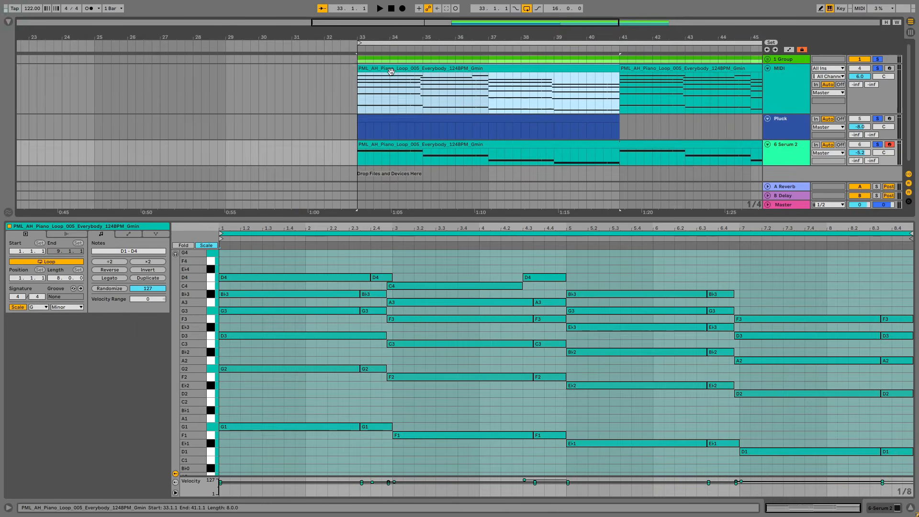
click(398, 121)
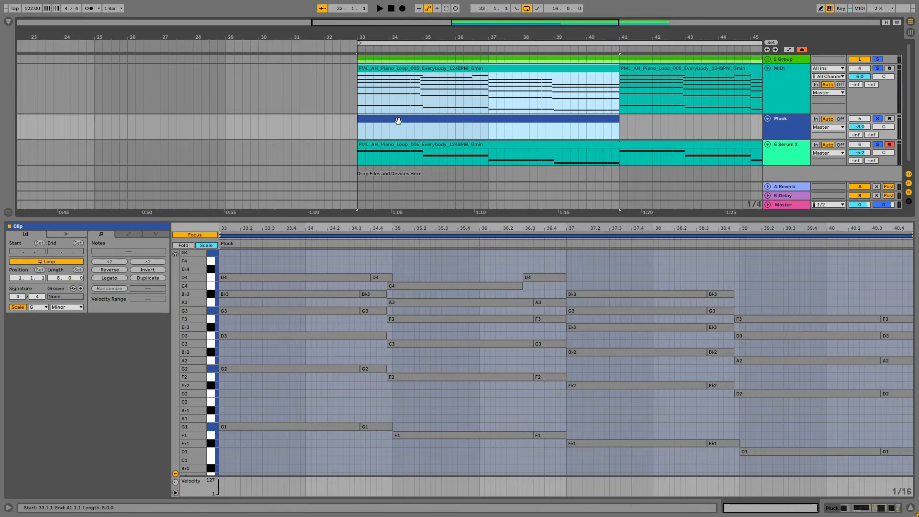
Show the Pluck track's devices, arm the track for playing, and lower Diva's VCF1 Frequency to 57.95
click(791, 126)
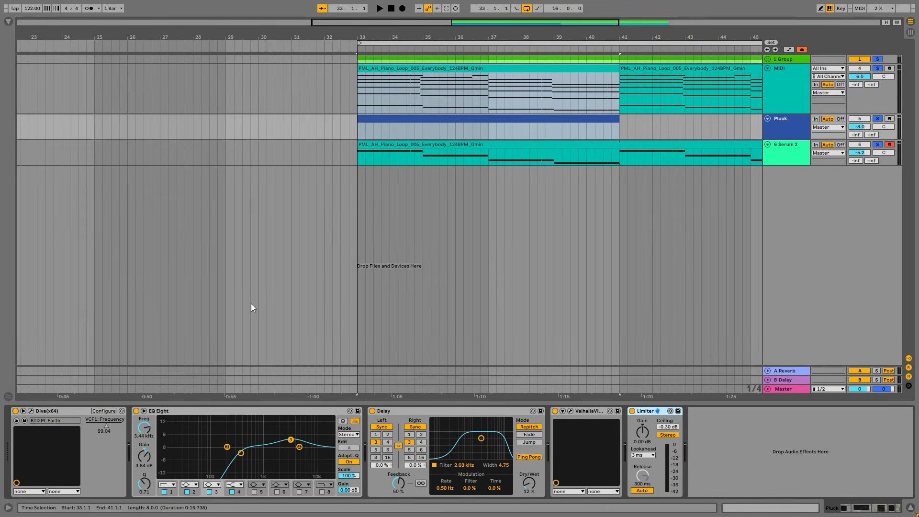
click(888, 119)
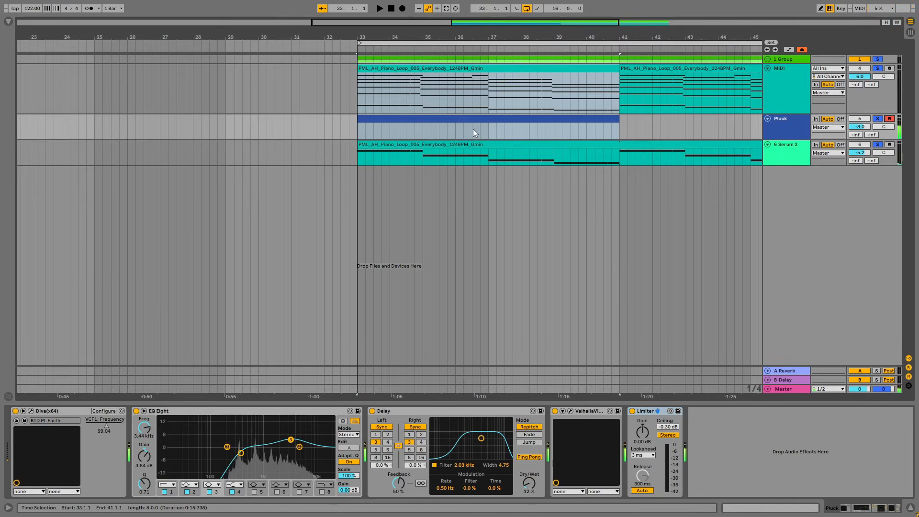
click(106, 426)
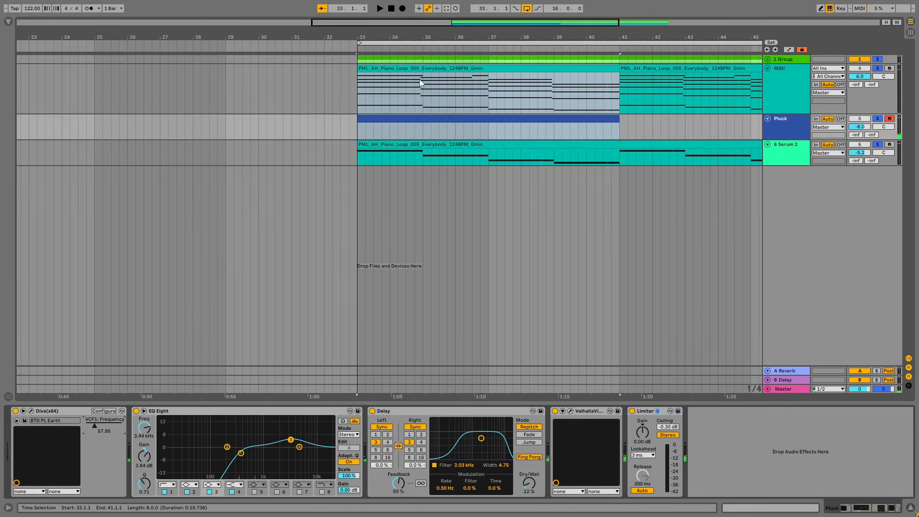
Select the first piano loop clip together with the Pluck clip and show both clips' notes for editing over the chords
click(398, 138)
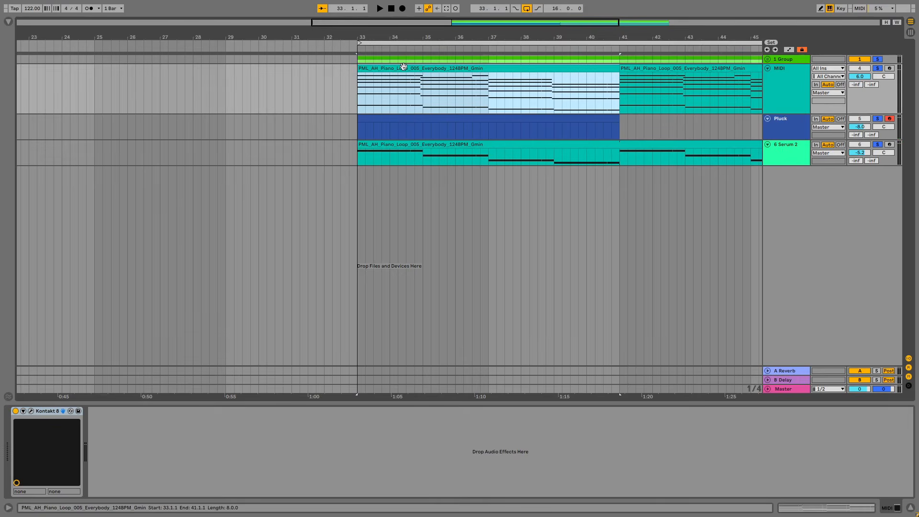
click(395, 118)
key(shift+Tab)
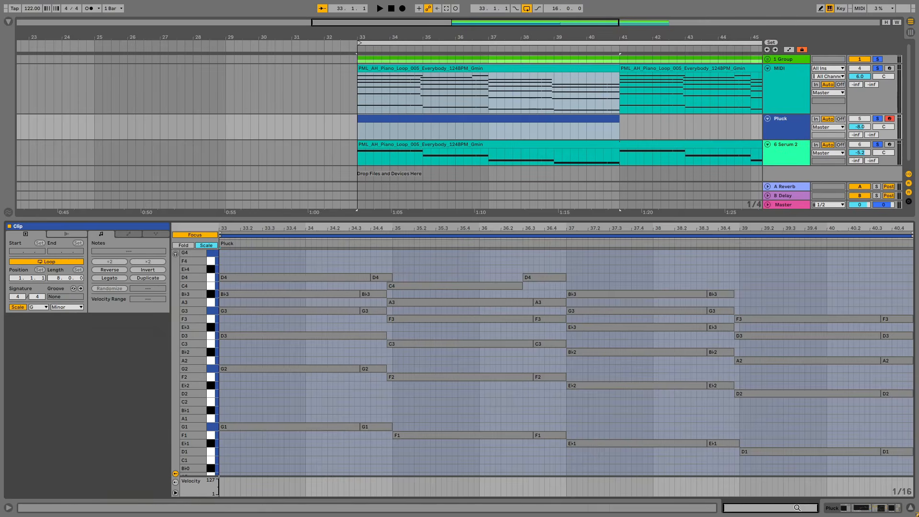
click(346, 88)
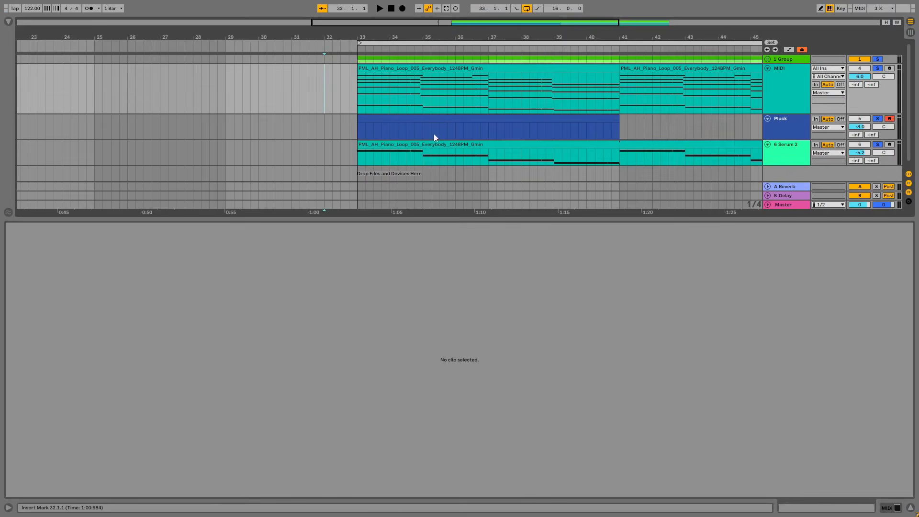
click(420, 69)
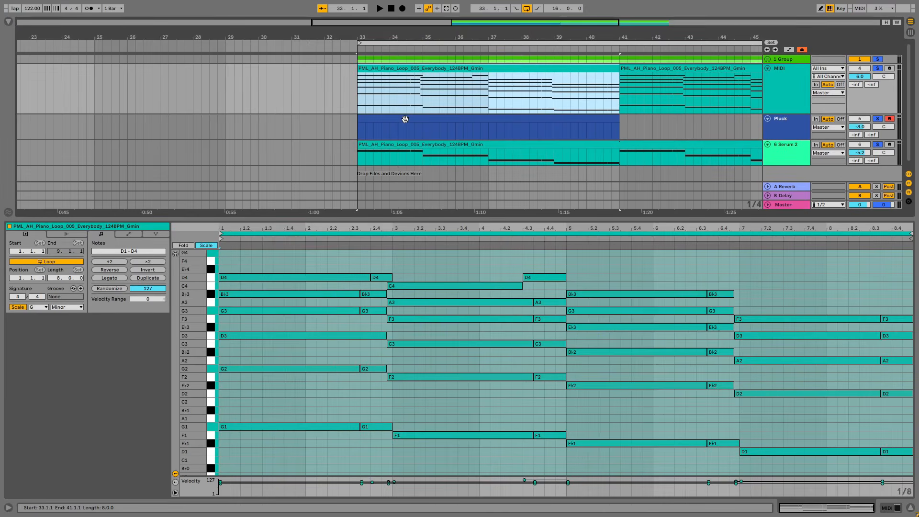
shift+click(405, 120)
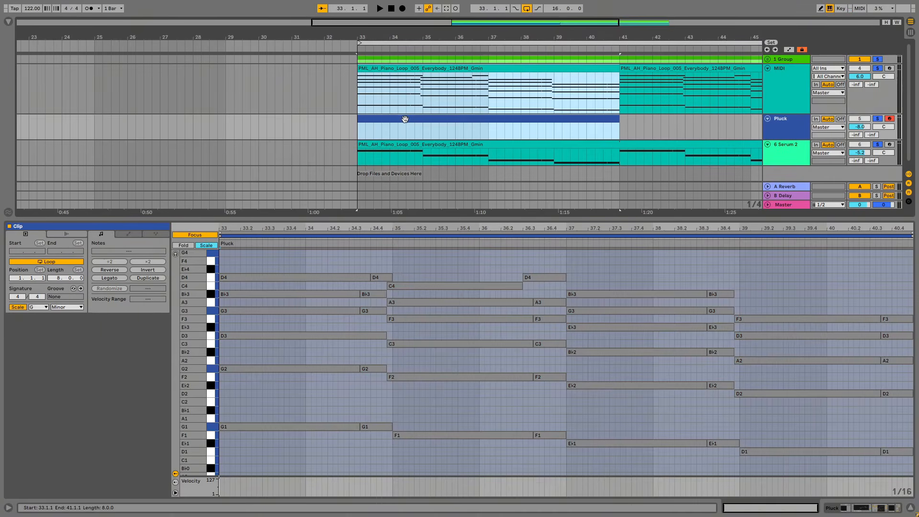
Add sixteenth notes D3 at 33.1.1 and G3 at 33.1.2 to the Pluck clip and start playback
double_click(222, 336)
double_click(232, 311)
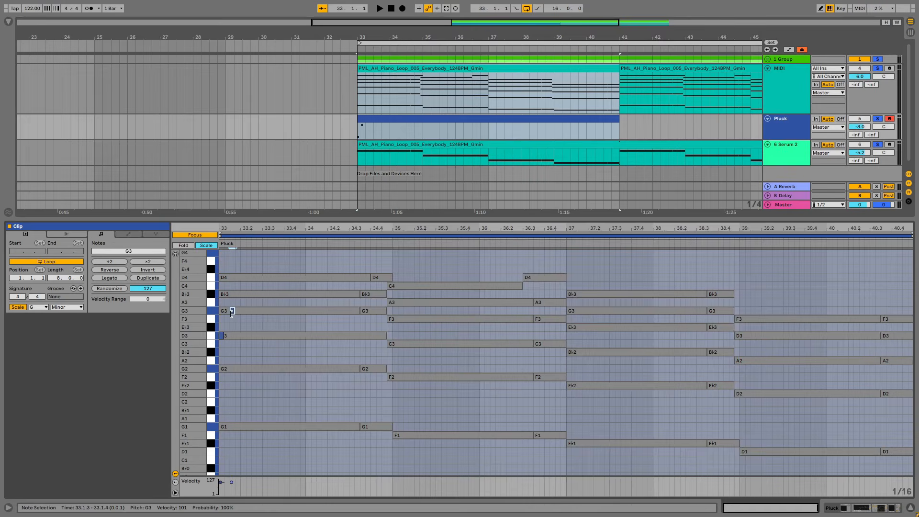
scroll(232, 314, up, 5)
drag(249, 312, 238, 312)
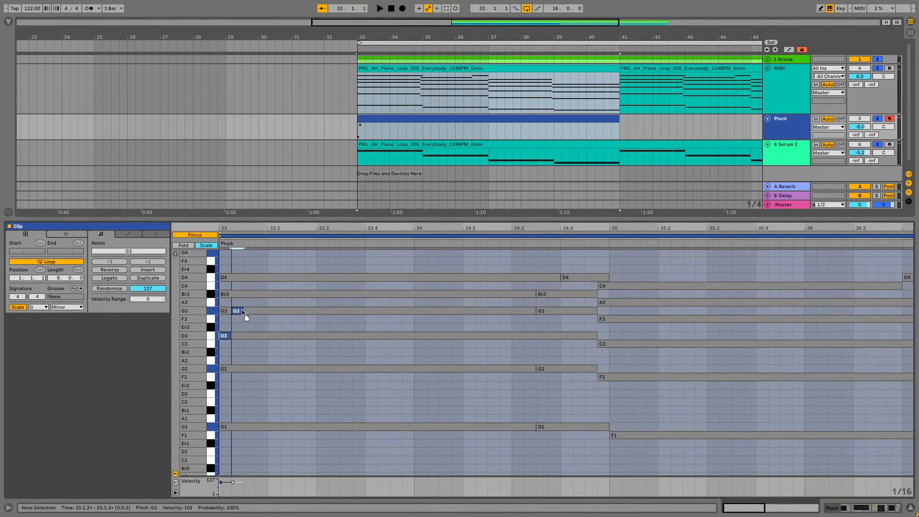
key(space)
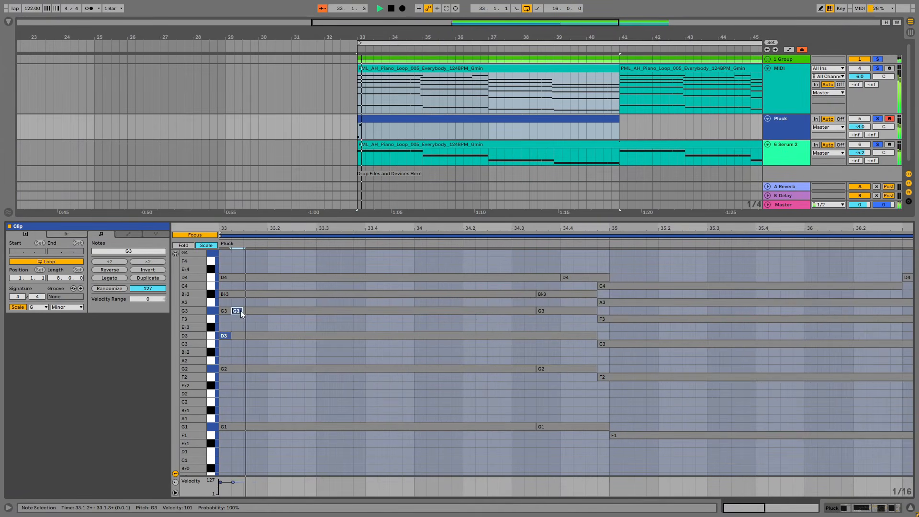
Continue the Pluck arpeggio with D4 at 33.1.4, G3 at 33.2.2 and B♭3 at 33.2.3
double_click(259, 278)
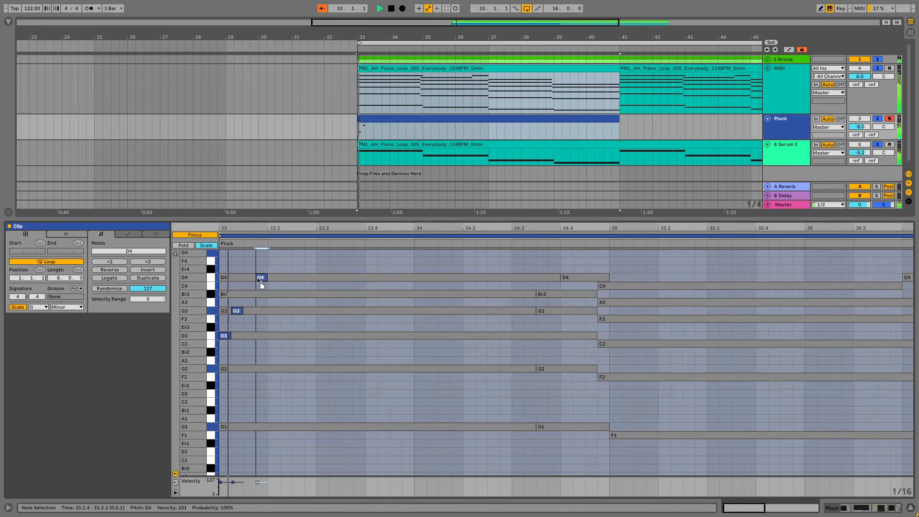
double_click(273, 294)
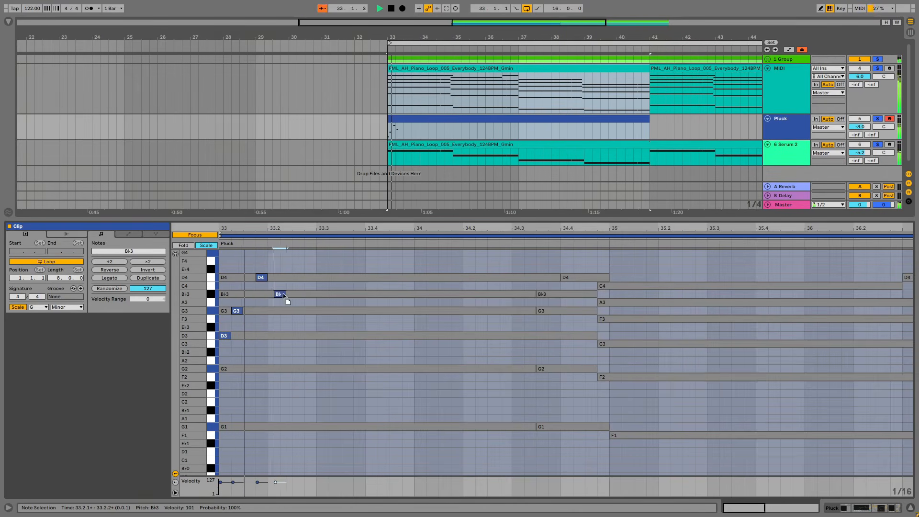
drag(276, 293, 287, 317)
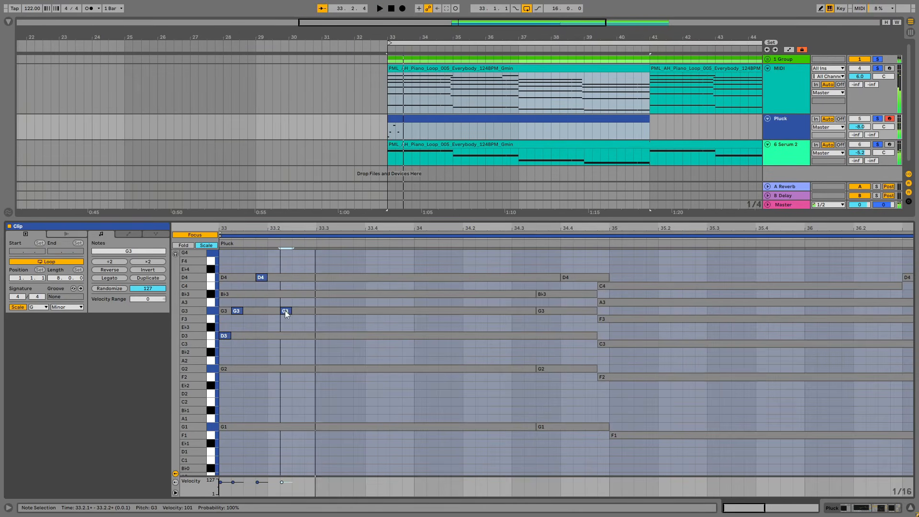
double_click(298, 294)
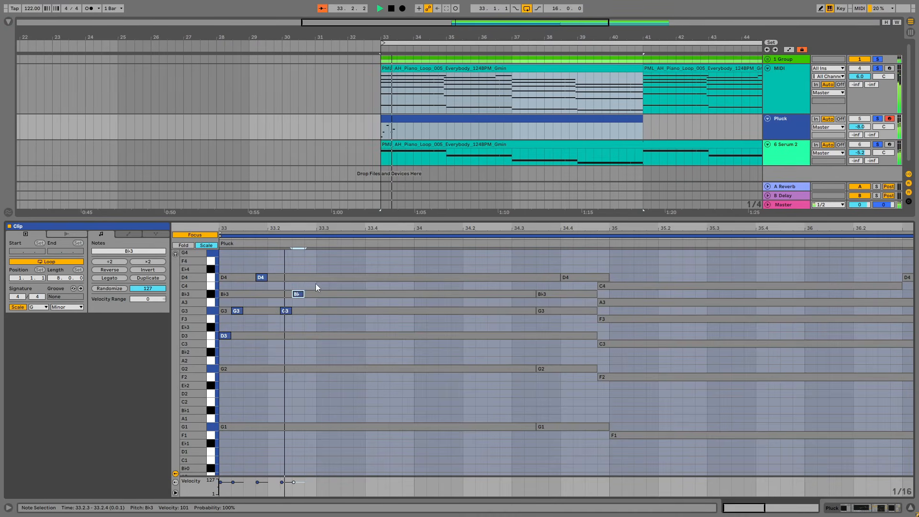
Complete the one-bar arpeggio with D3 at 33.3.1, G3 at 33.3.2, B♭3 at 33.3.4, D3 at 33.4.2 and G3 at 33.4.3
double_click(322, 336)
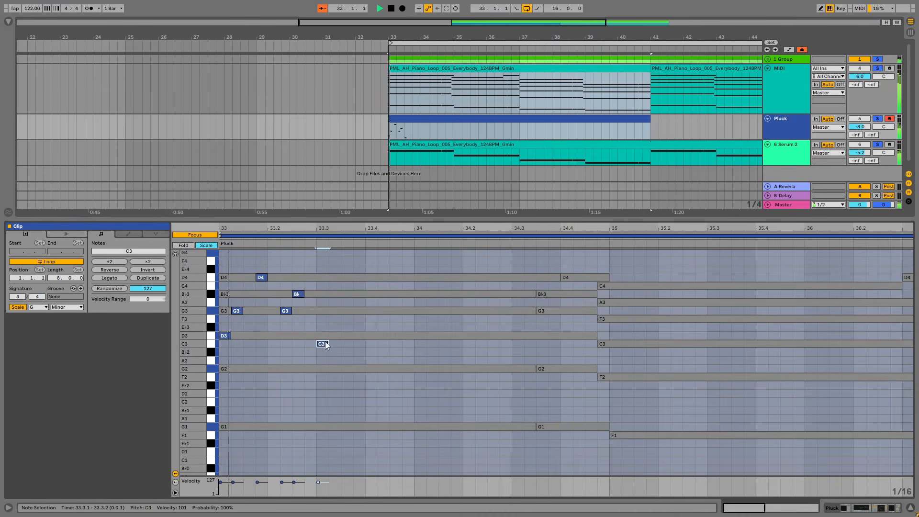
double_click(335, 312)
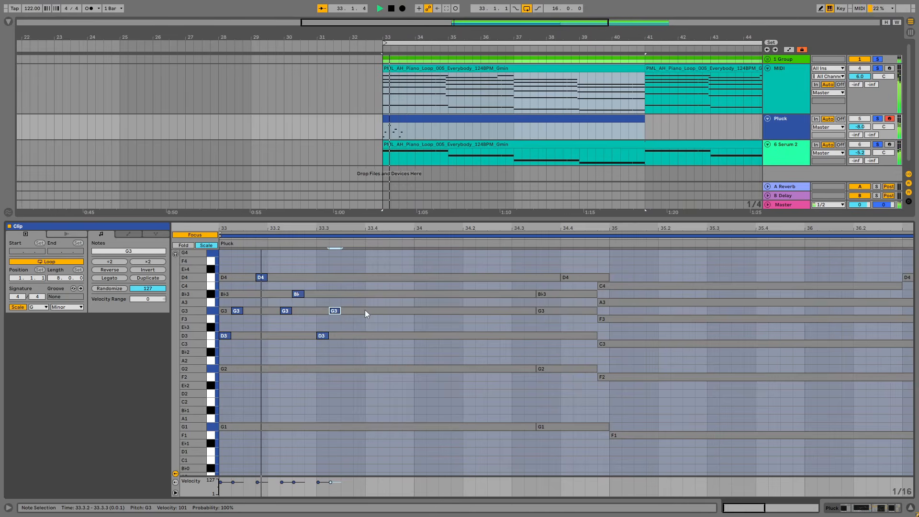
double_click(359, 336)
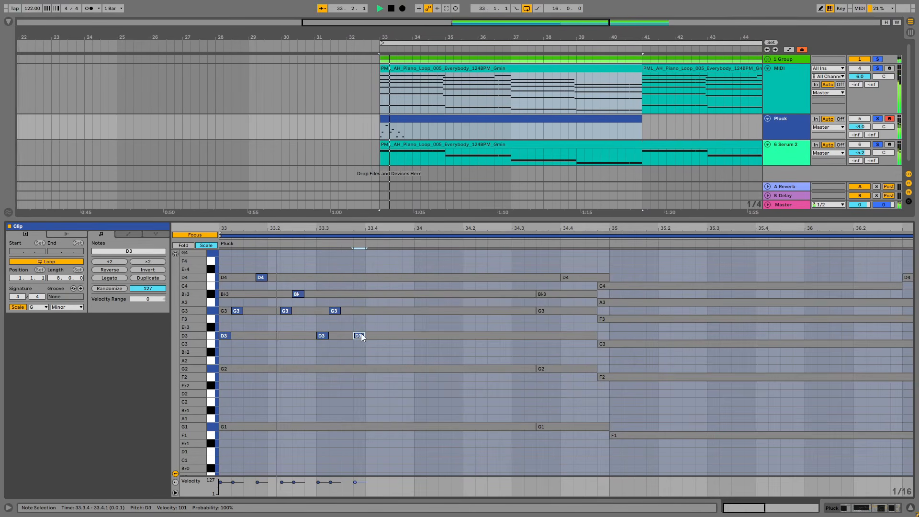
drag(361, 334, 359, 293)
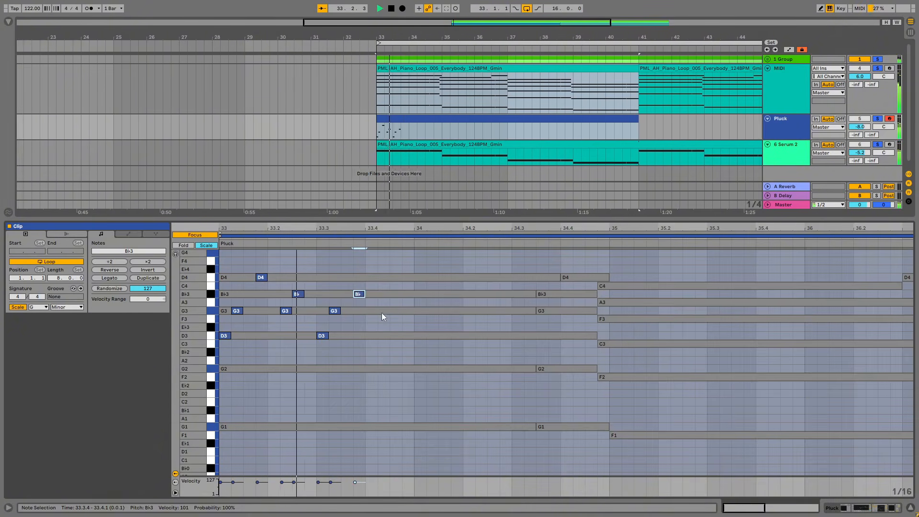
double_click(383, 335)
double_click(395, 311)
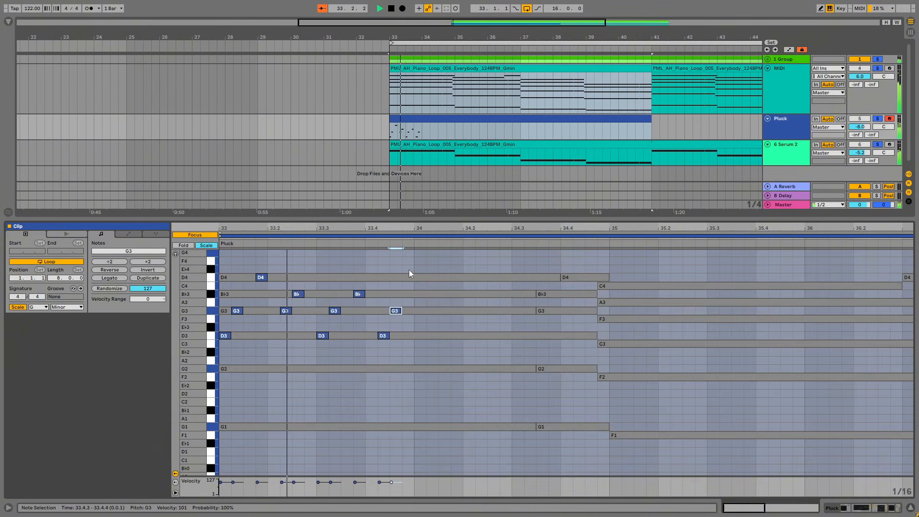
Duplicate the arpeggio to fill bars 33–36 and lower the bars 35–36 copy one scale step to span C3–C4
key(ctrl+a)
key(ctrl+d)
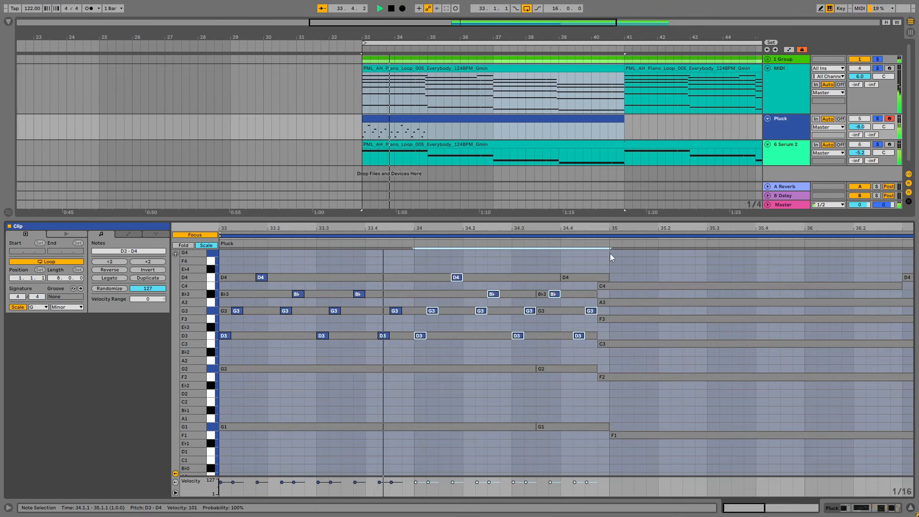
drag(609, 254, 176, 366)
key(ctrl+d)
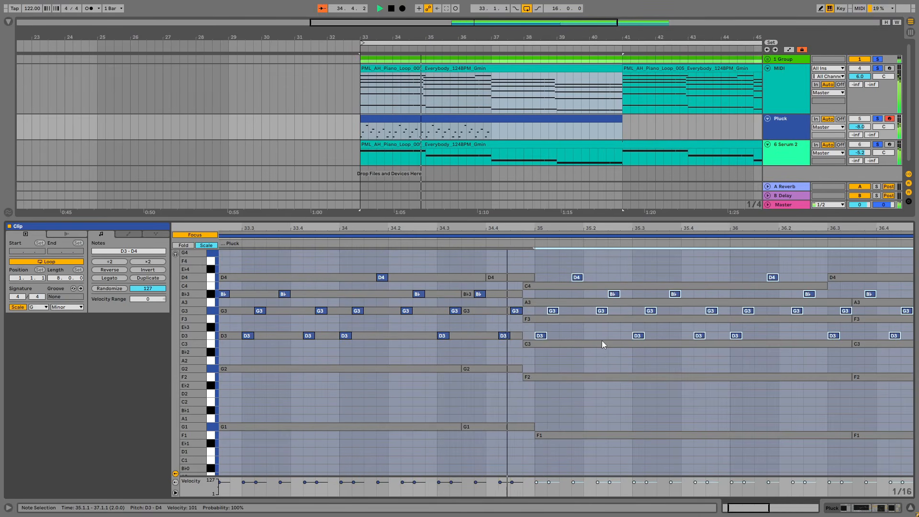
key(Down)
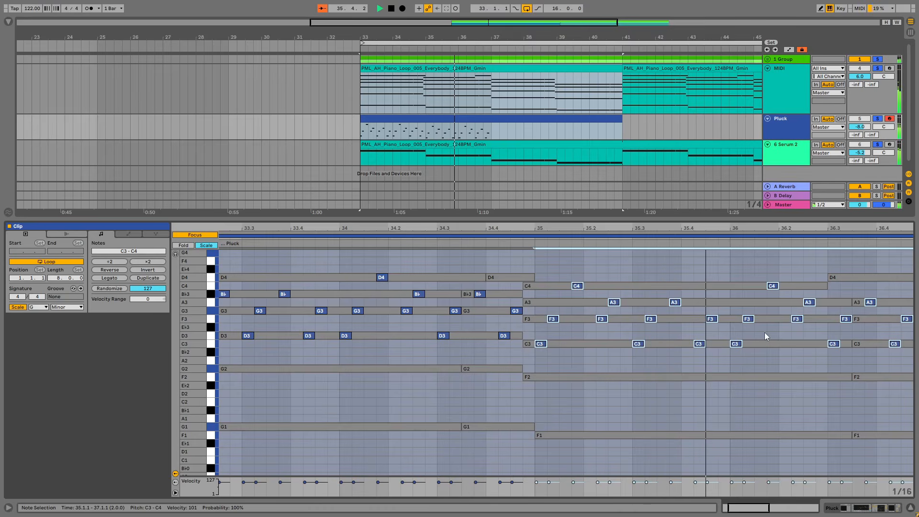
Copy the arpeggio across the last two chords, spanning B♭2–B♭3 from bar 37 and A2–A3 from bar 39
scroll(770, 316, right, 1)
scroll(772, 321, right, 1)
scroll(776, 320, down, 3)
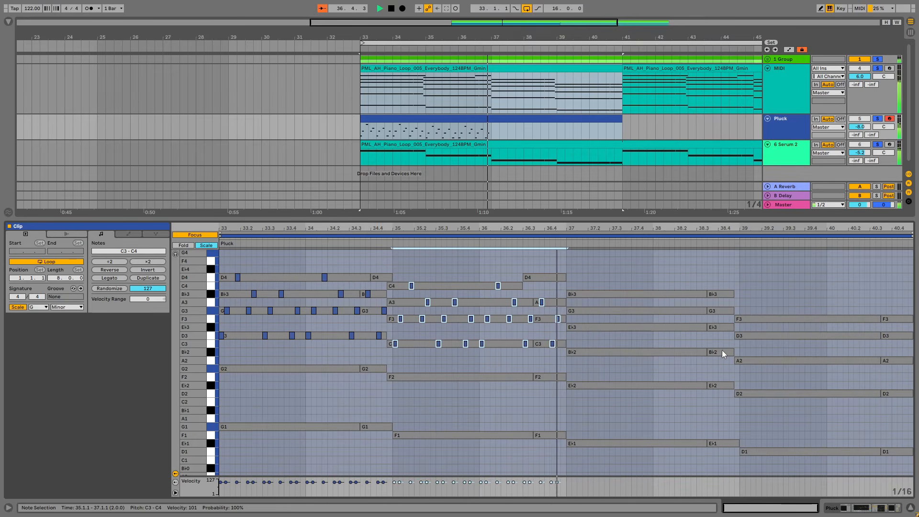
key(space)
key(space)
ctrl+drag(395, 345, 743, 361)
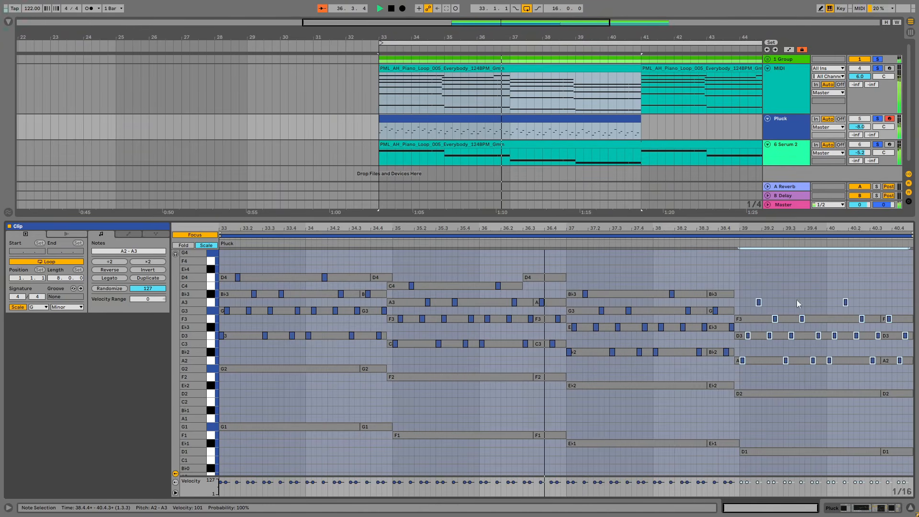
Show the Pluck track's devices, raise Diva's VCF1 Frequency to 77.67 during playback, and stop playback
key(shift+Tab)
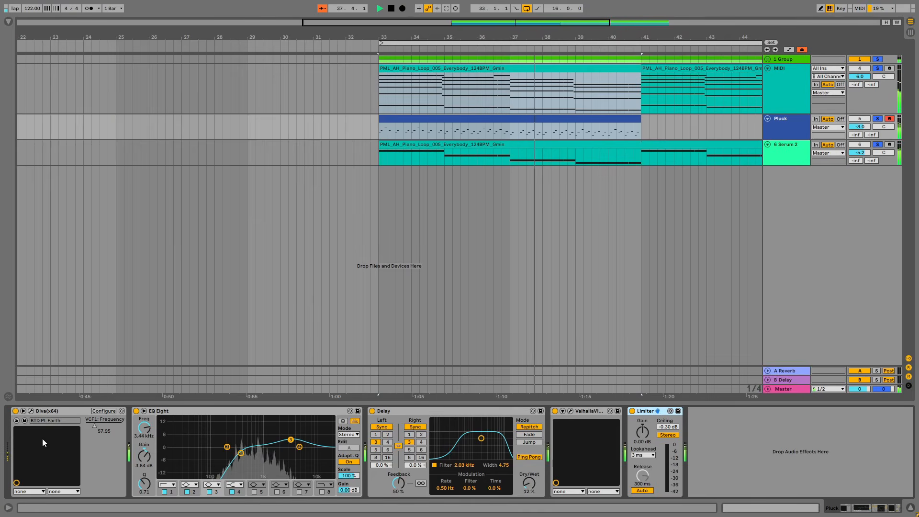
mouse_move(93, 425)
mouse_down()
mouse_move(113, 426)
mouse_move(100, 425)
mouse_up()
key(space)
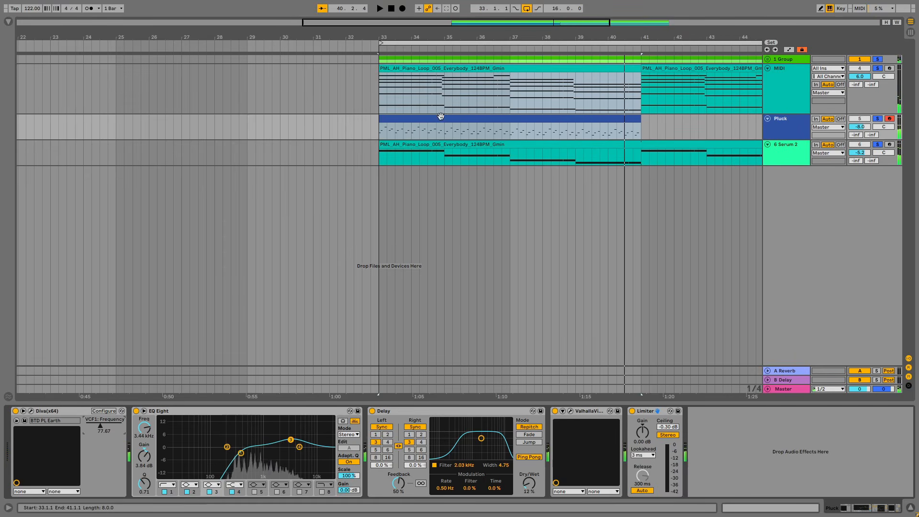
Show the Pluck and piano loop clips' notes together and make the Pluck clip the one being edited
click(441, 119)
shift+click(452, 68)
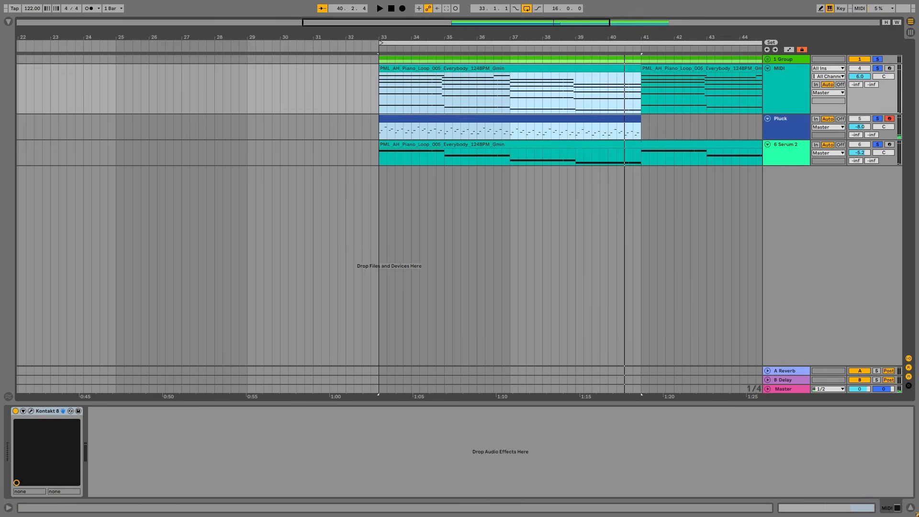
click(823, 507)
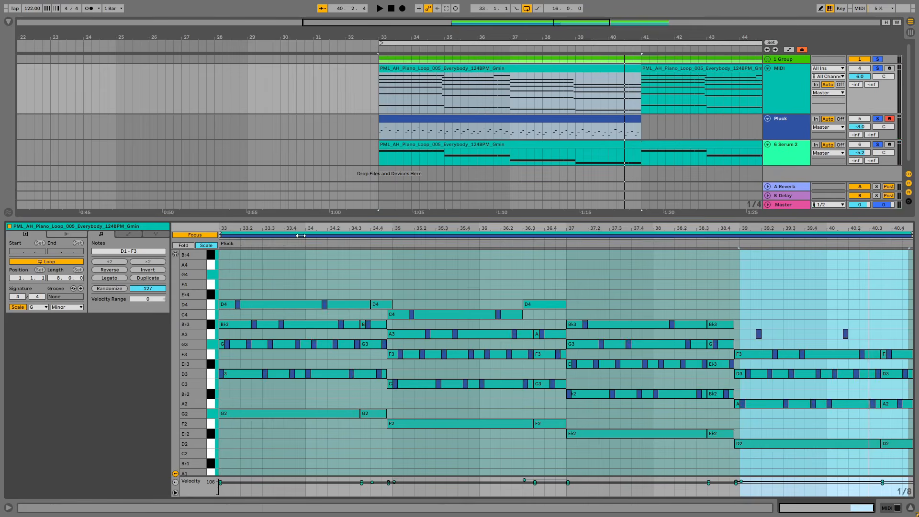
click(300, 235)
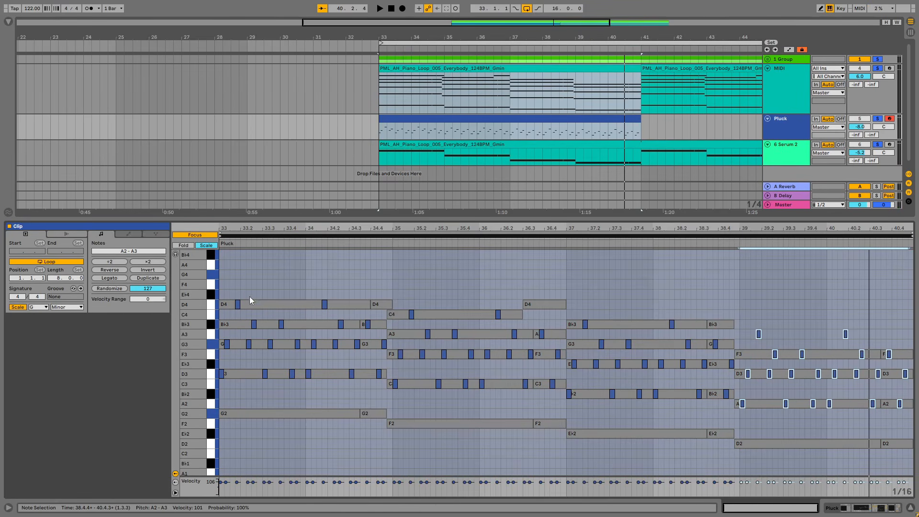
scroll(253, 311, up, 4)
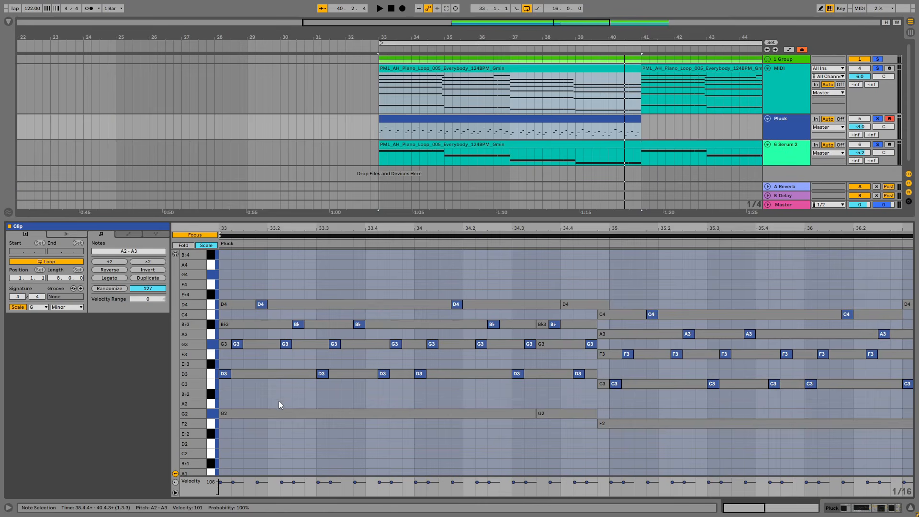
Add an extra sixteenth note to the Pluck arpeggio, play the loop, and place the note at A4 on 33.2.4
click(268, 283)
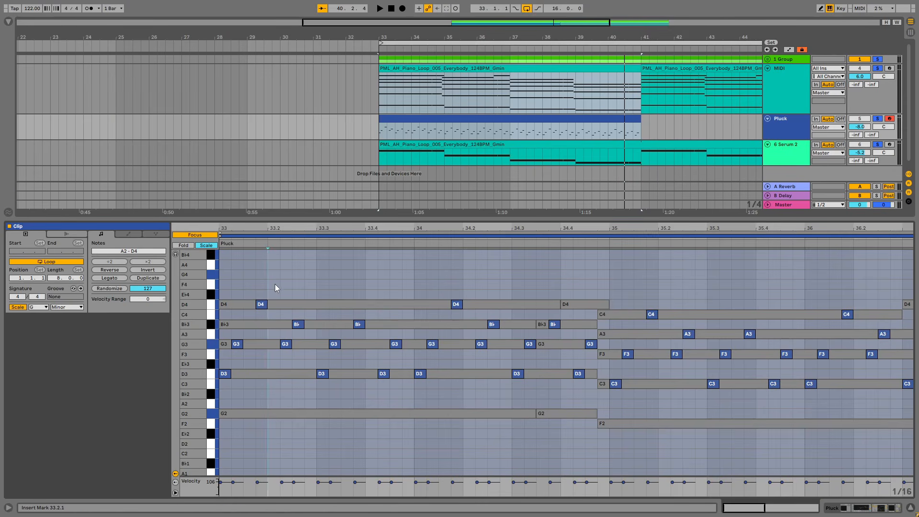
double_click(275, 394)
key(space)
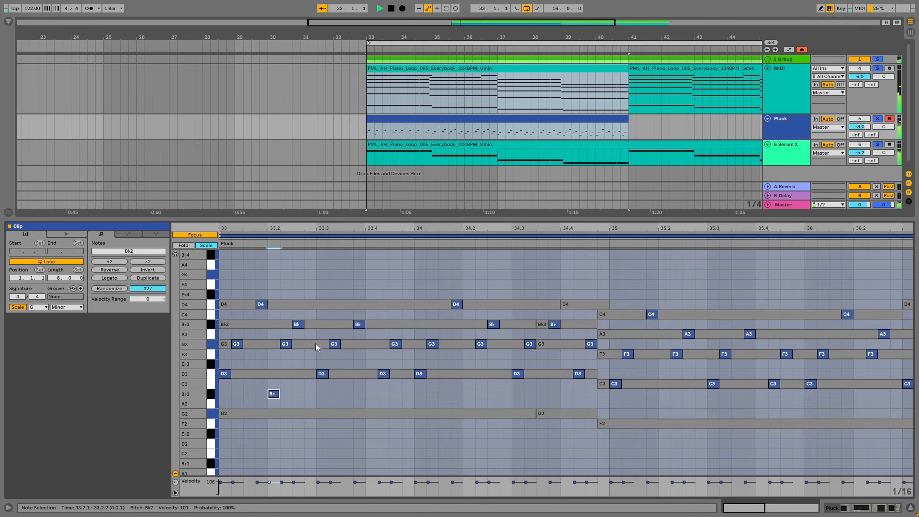
drag(274, 394, 310, 266)
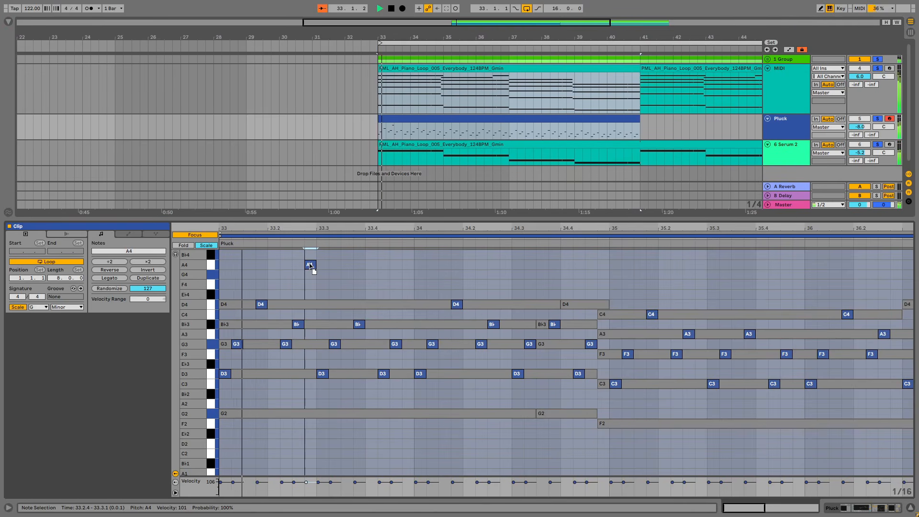
scroll(325, 280, up, 3)
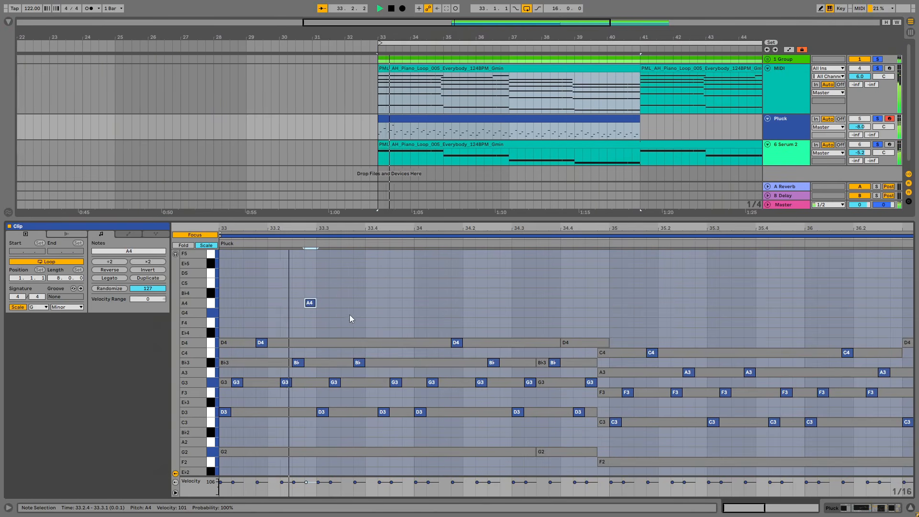
Add high accent notes G4 at 33.4.1 and A4 at 34.2.4 above the Pluck arpeggio
double_click(379, 314)
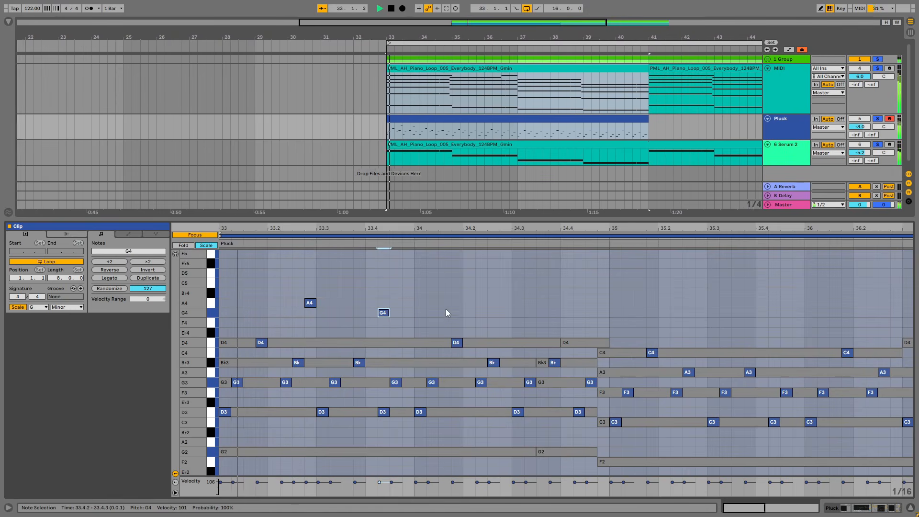
drag(381, 314, 373, 314)
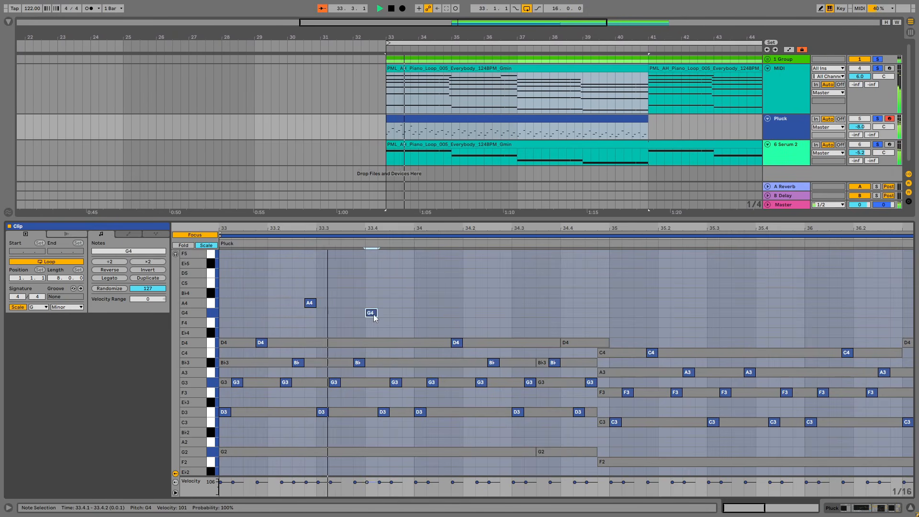
double_click(504, 302)
click(585, 292)
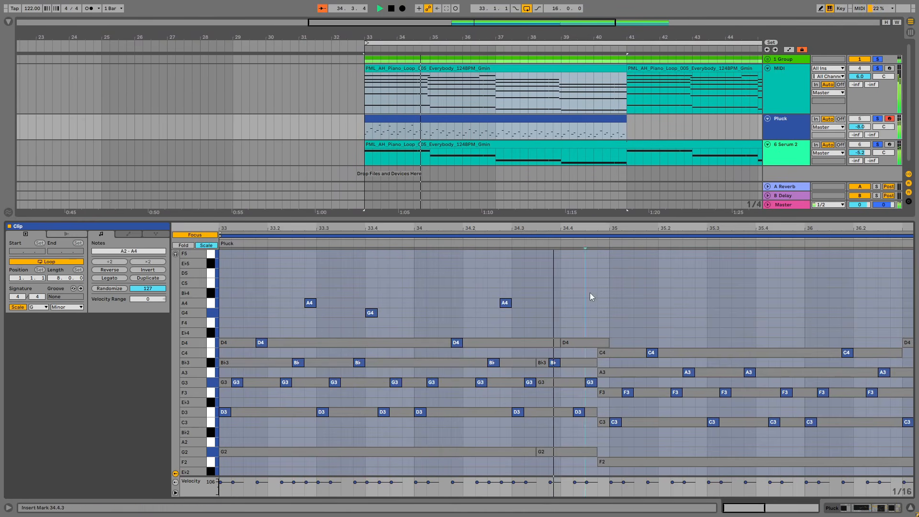
Add a B♭4 accent at 34.4.3 and duplicate the two-bar high-note pattern across the rest of the Pluck clip through bar 40
double_click(590, 292)
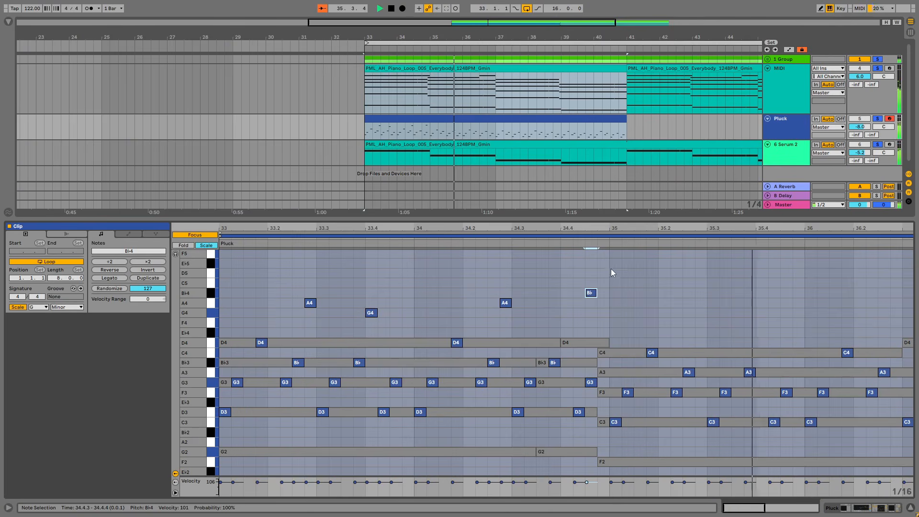
drag(610, 268, 222, 326)
key(ctrl+d)
key(ctrl+d)
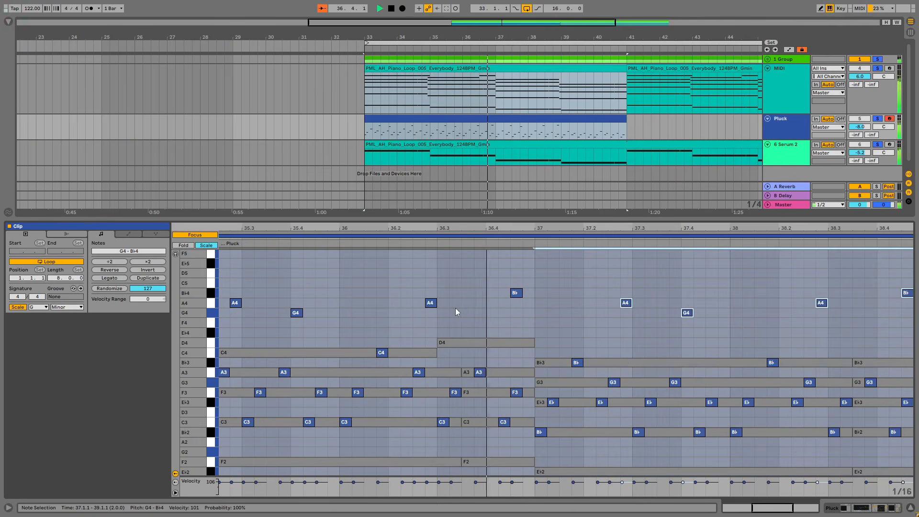
key(minus)
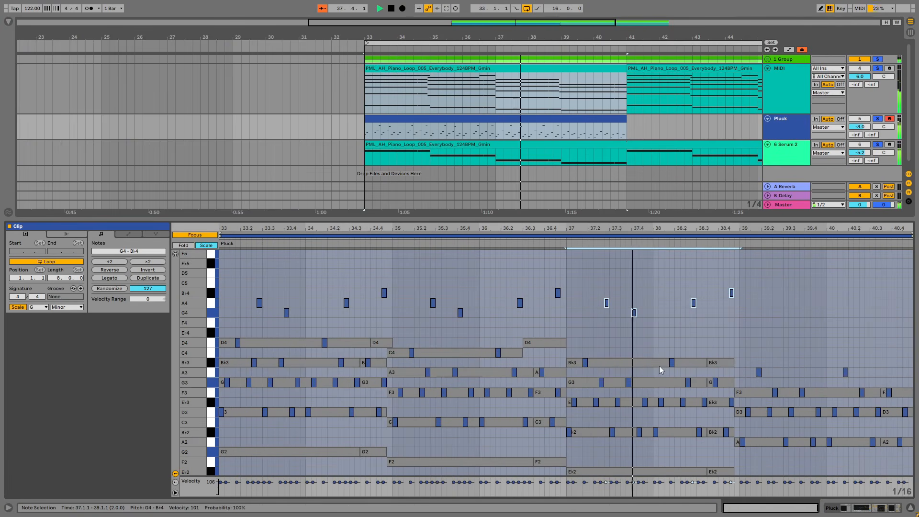
key(ctrl+d)
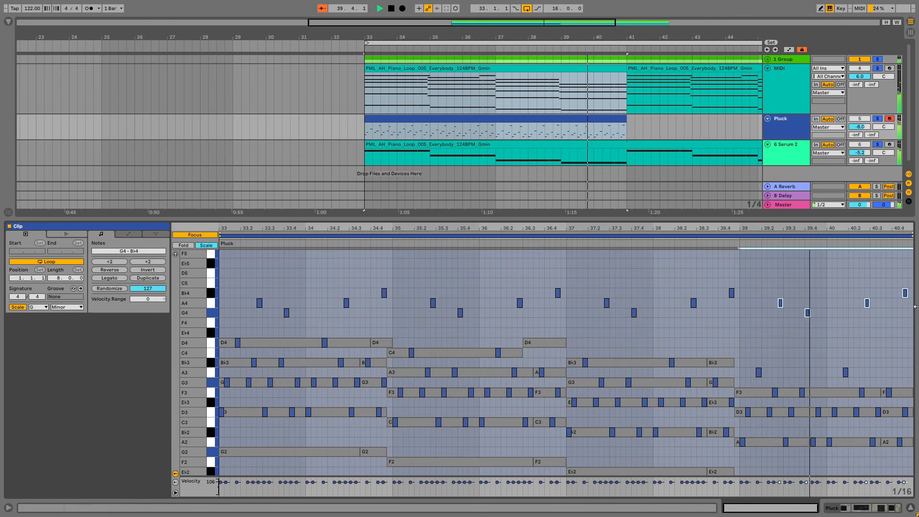
Stop playback and examine the whole Pluck arpeggio against the piano and bass notes across bars 33 to 40 in an enlarged note editor
key(space)
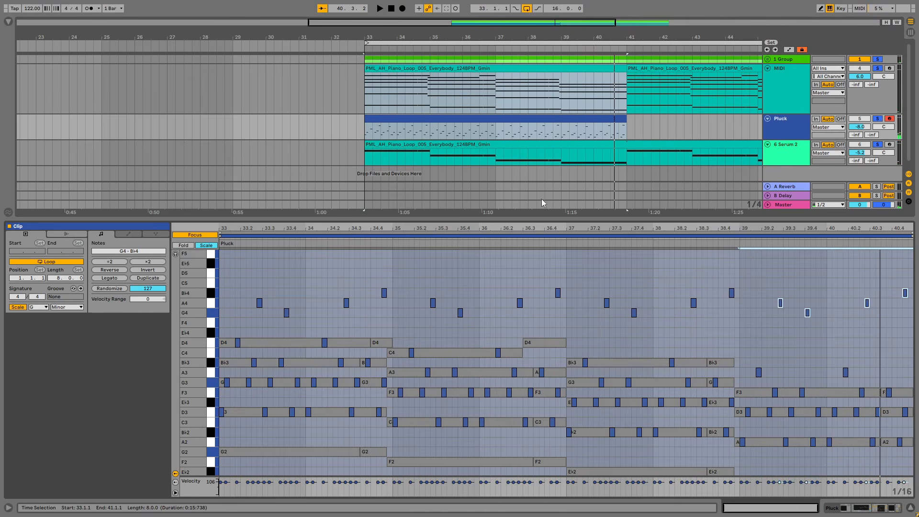
scroll(521, 209, down, 1)
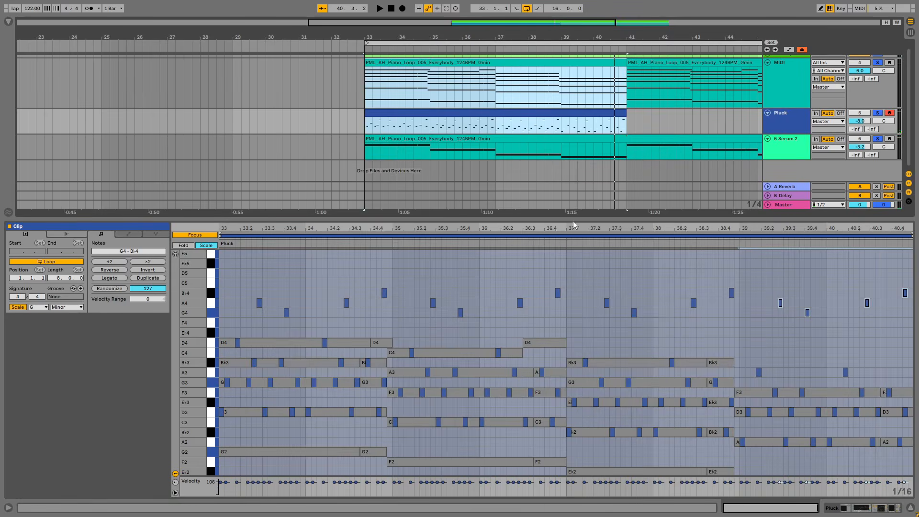
drag(573, 220, 573, 179)
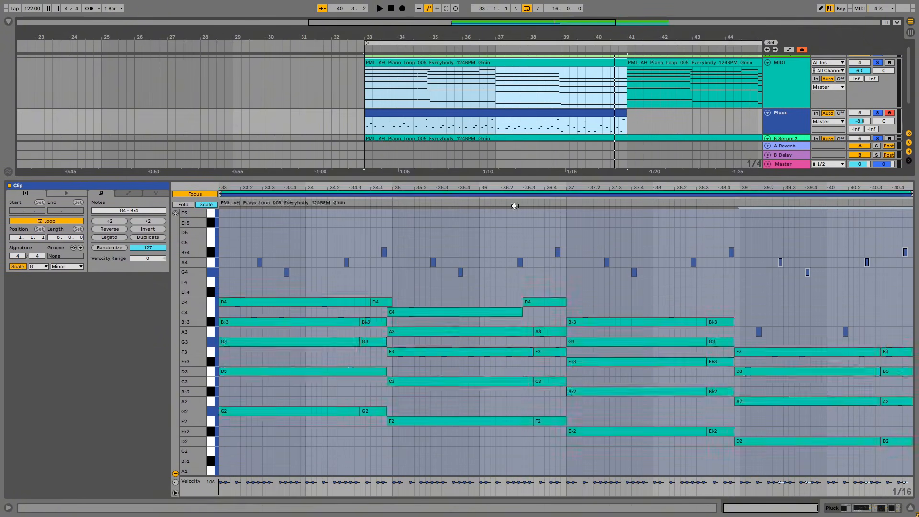
drag(177, 335, 191, 335)
drag(193, 327, 183, 326)
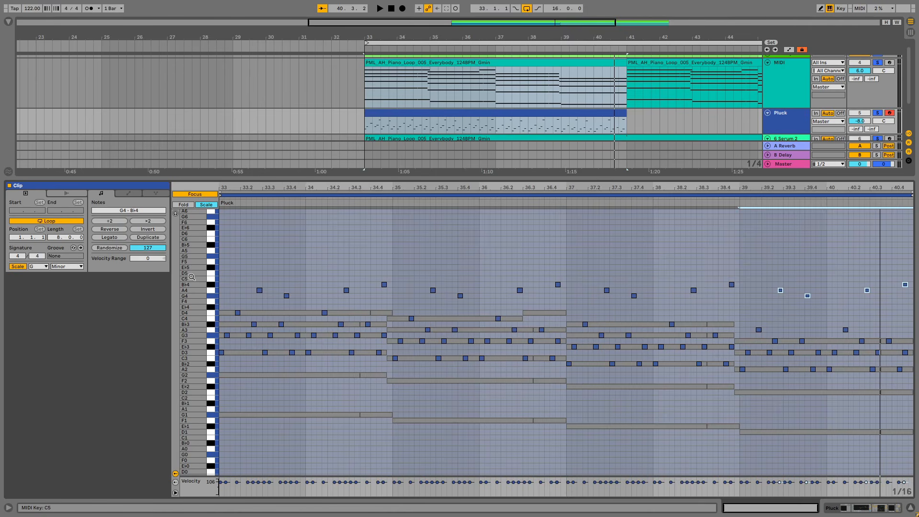
drag(188, 310, 192, 311)
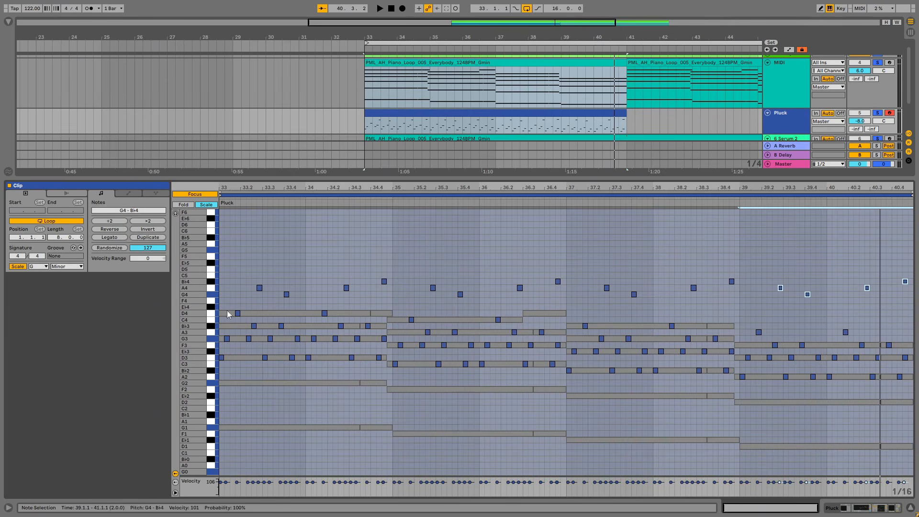
drag(193, 298, 200, 298)
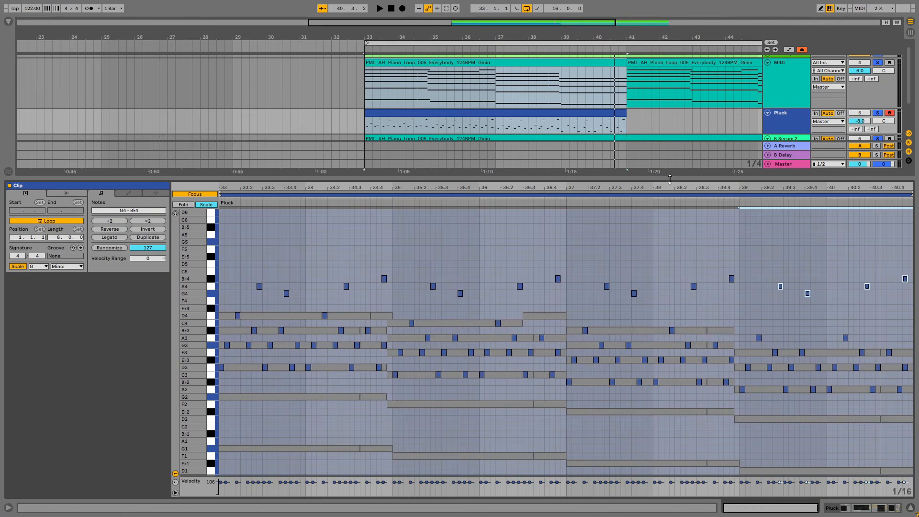
drag(669, 179, 670, 332)
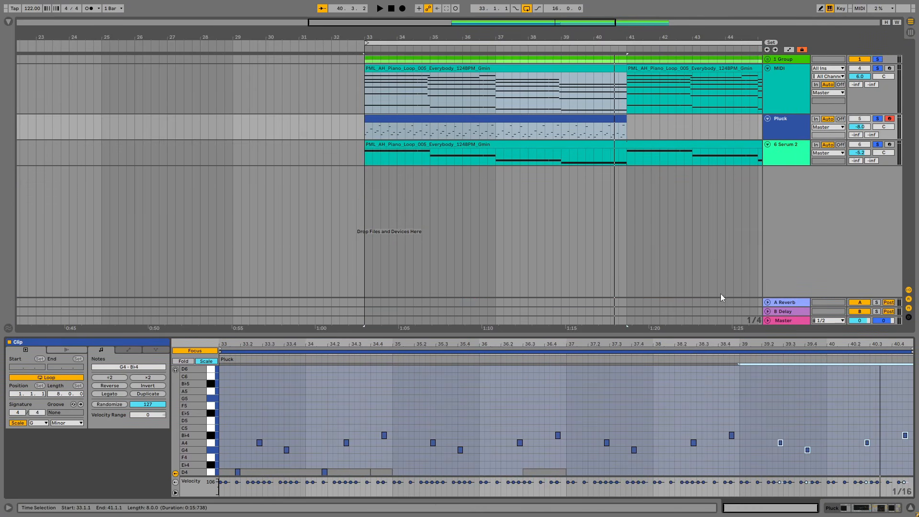